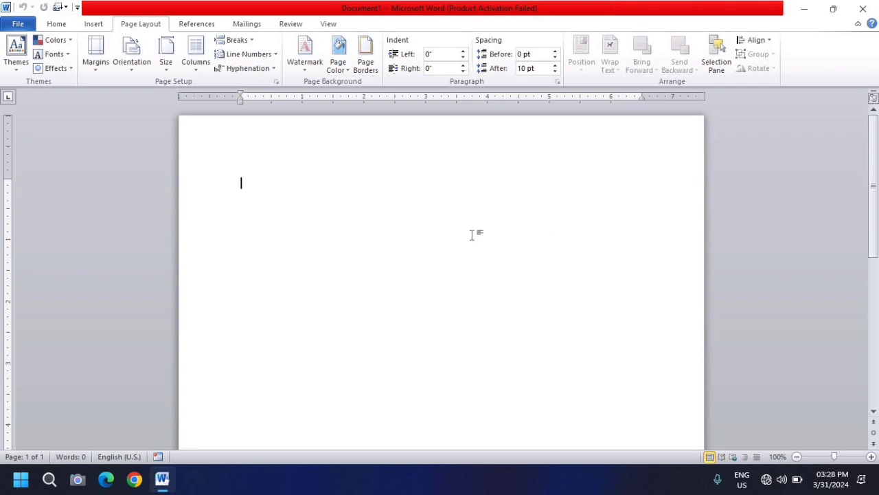
# Step: Set the paper size to A4 and generate sample paragraphs in the document with =rand()
pyautogui.click(164, 71)
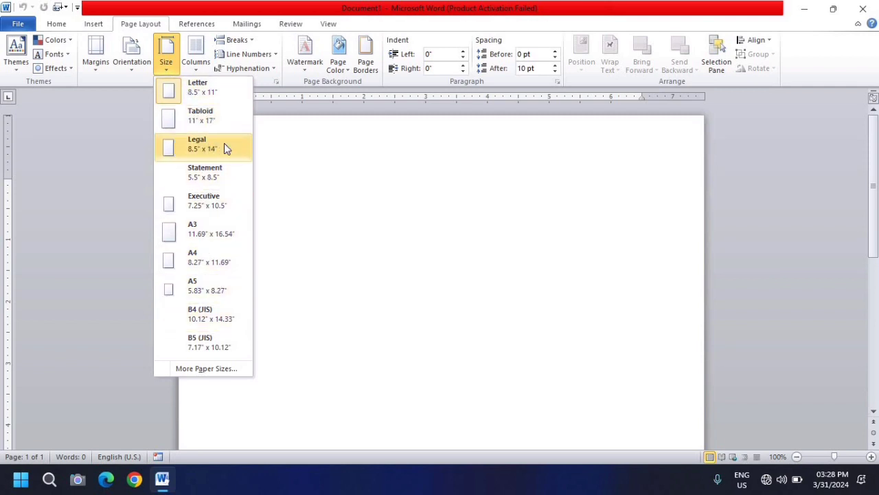
pyautogui.click(216, 260)
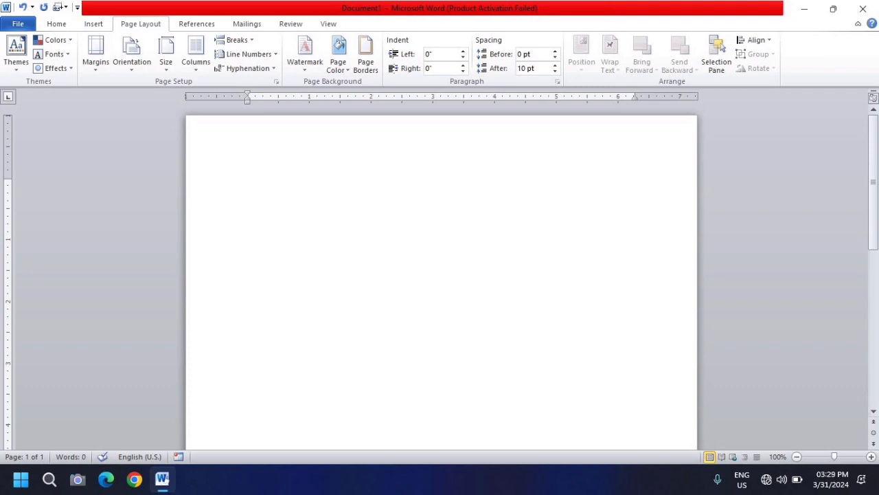
pyautogui.write('=rand()')
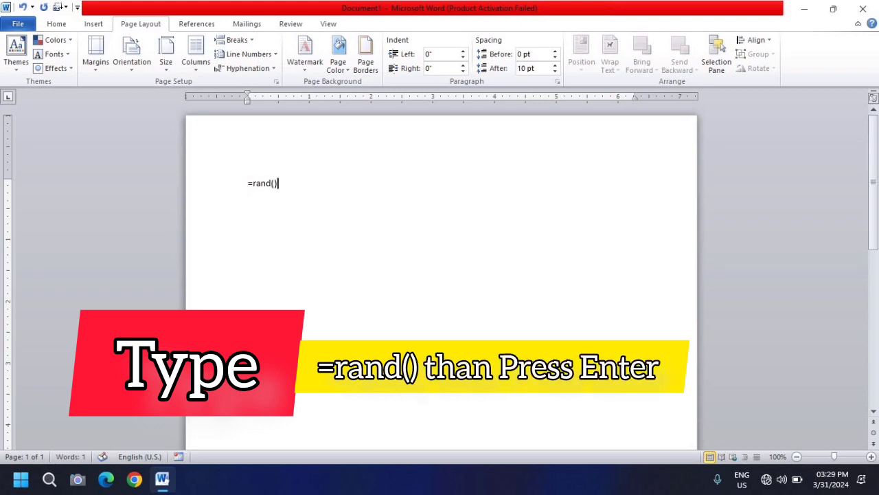
pyautogui.press('Return')
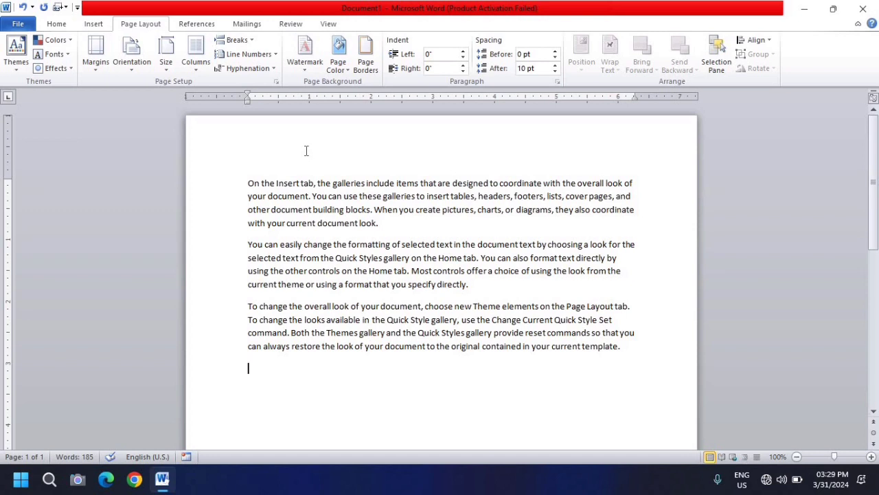
# Step: Apply the Narrow margin preset to the document
pyautogui.click(93, 77)
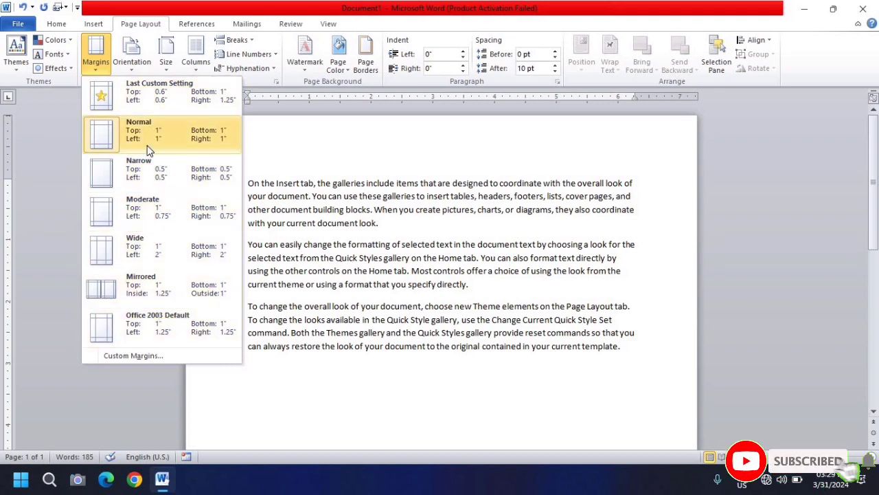
pyautogui.click(194, 170)
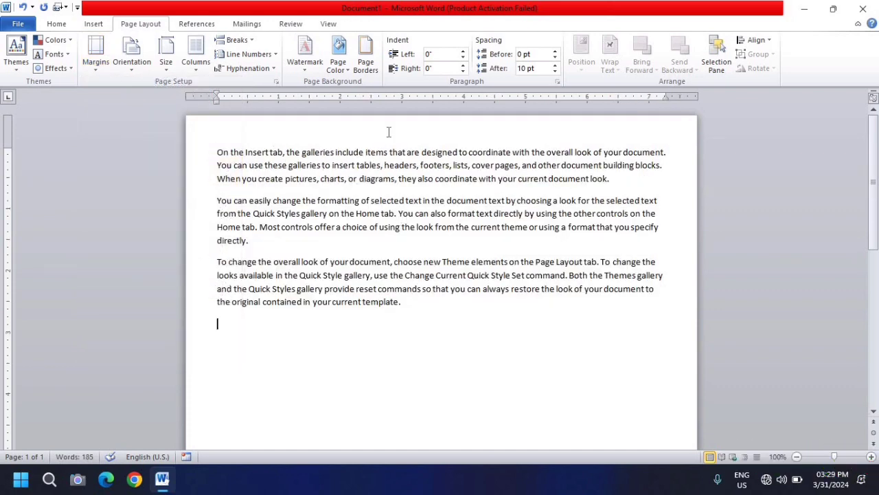
# Step: Set a custom top margin of 1.1" for the whole document and apply it
pyautogui.click(97, 67)
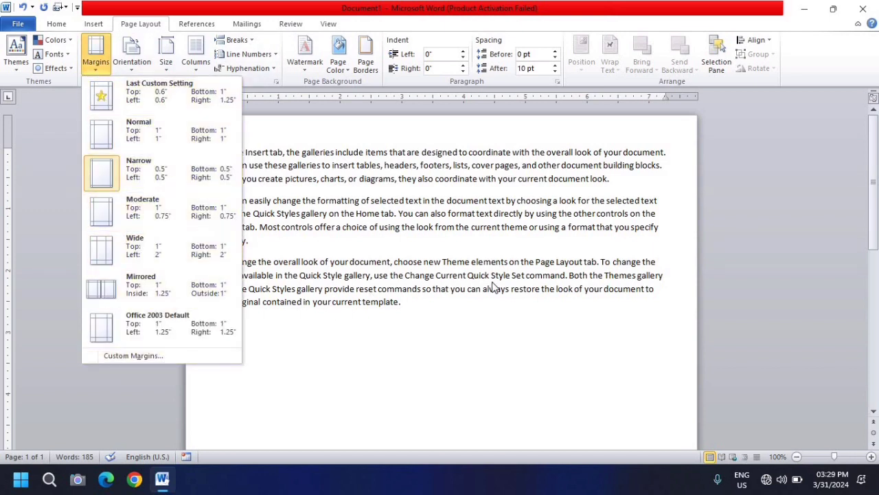
pyautogui.click(135, 357)
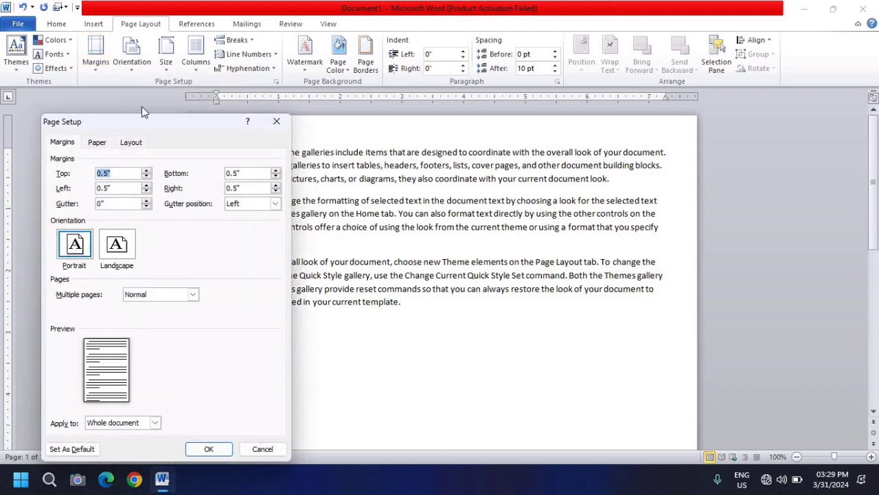
pyautogui.moveTo(155, 127); pyautogui.dragTo(135, 50)
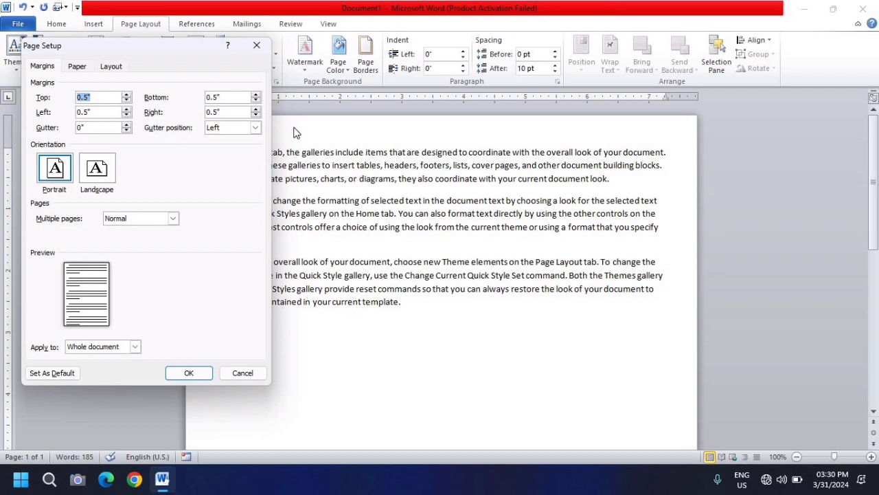
pyautogui.click(125, 95)
pyautogui.click(126, 95)
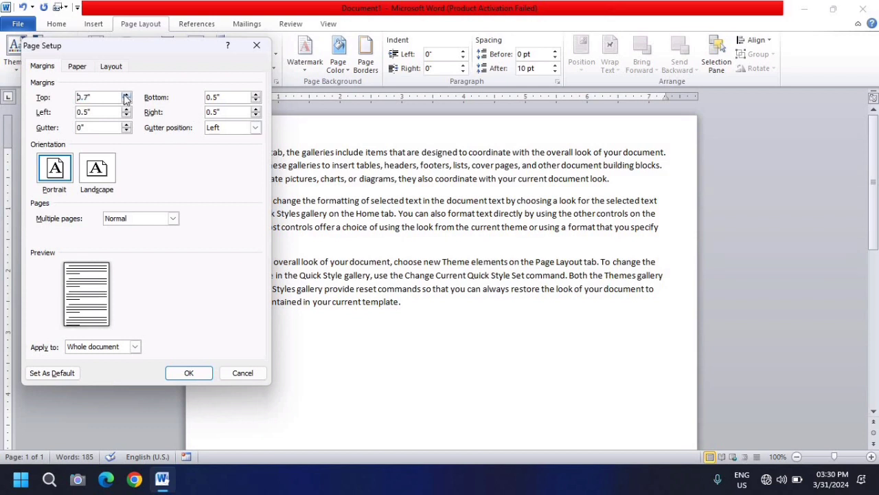
pyautogui.click(125, 95)
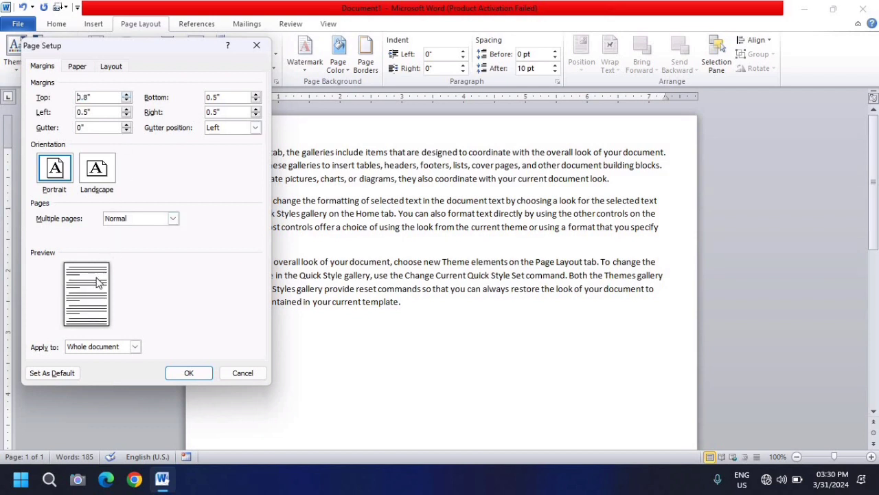
pyautogui.click(126, 95)
pyautogui.click(126, 96)
pyautogui.click(126, 95)
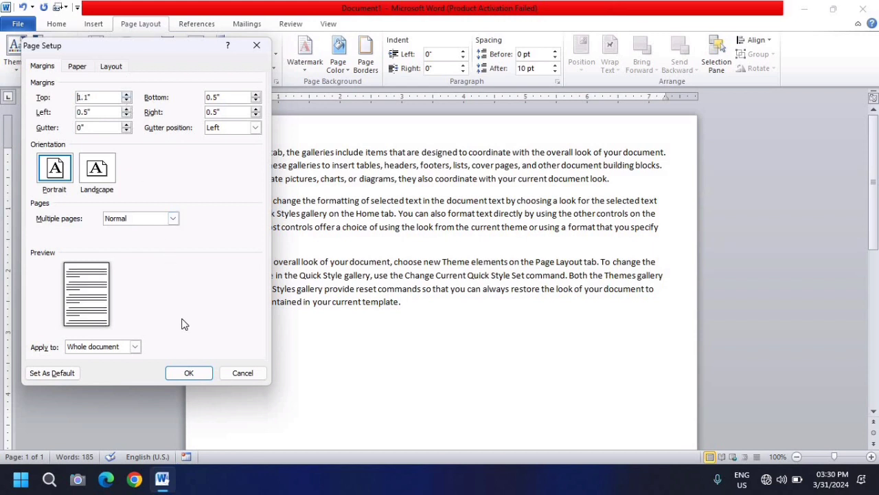
pyautogui.click(186, 372)
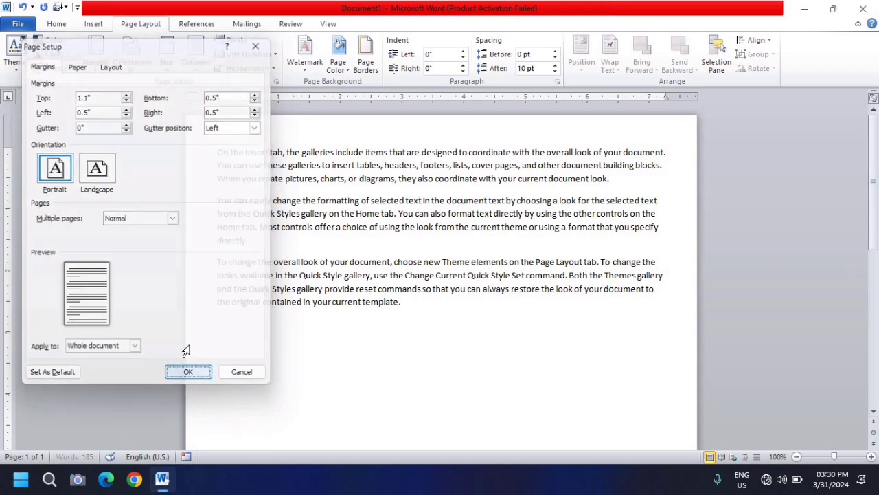
pyautogui.click(189, 372)
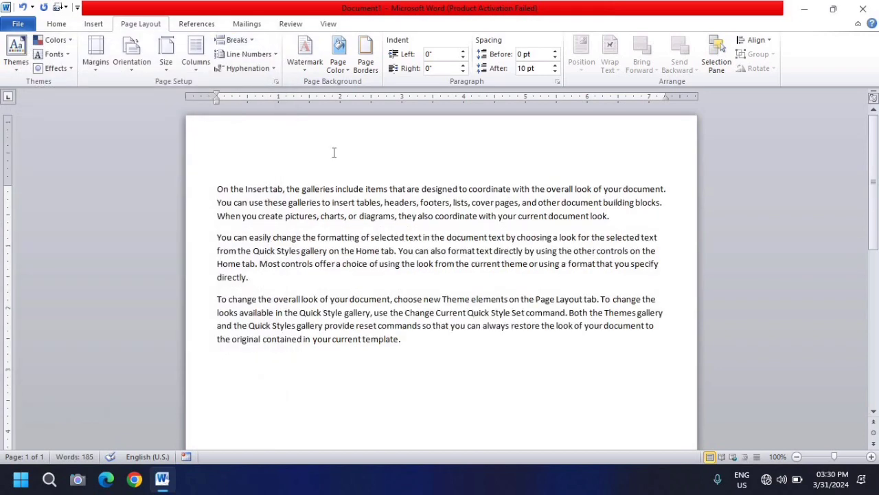
# Step: Try landscape orientation for the whole document through the custom page setup, and undo the change
pyautogui.click(104, 68)
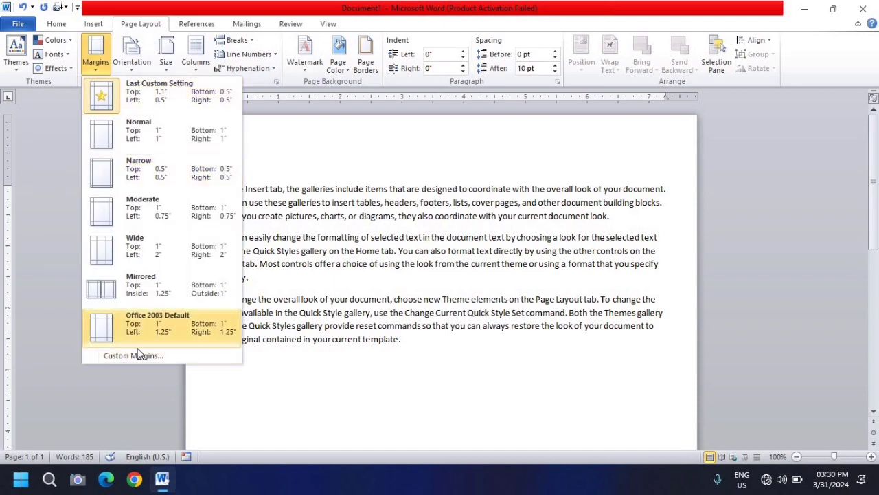
pyautogui.click(138, 356)
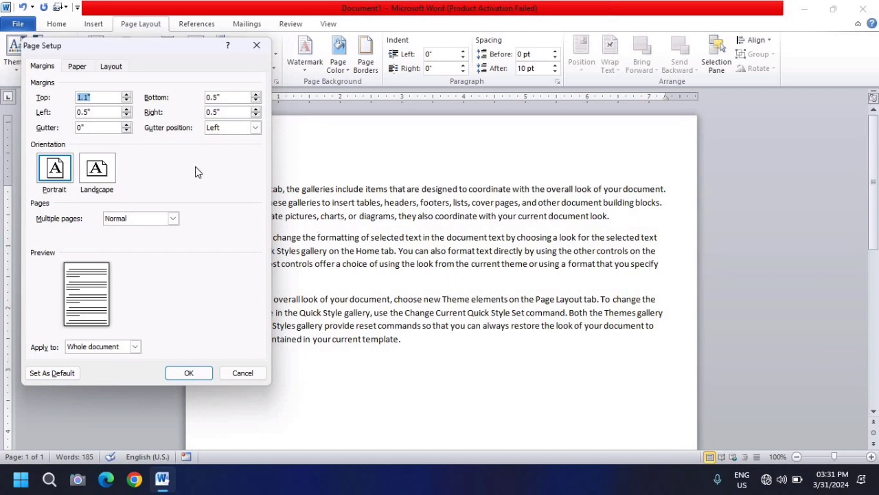
pyautogui.click(100, 175)
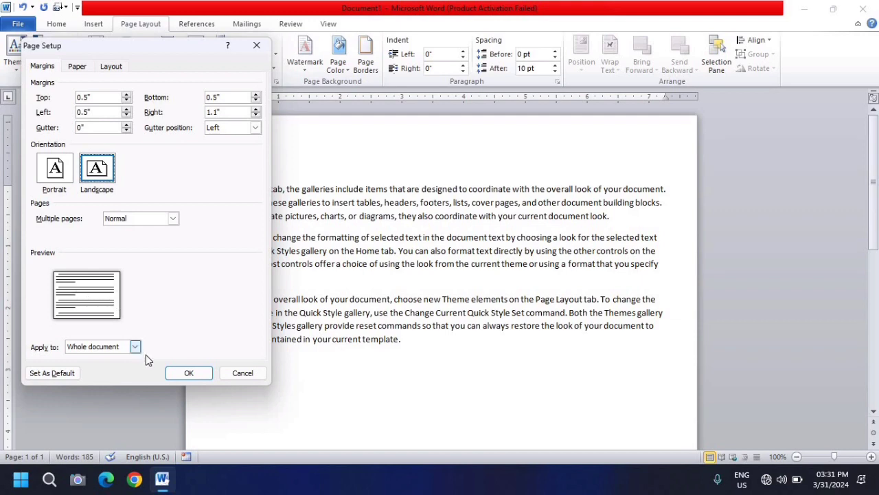
pyautogui.click(210, 376)
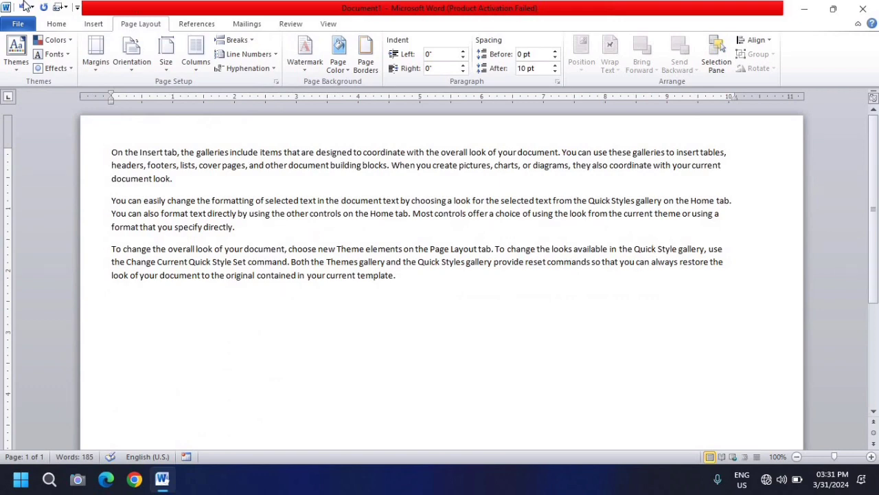
pyautogui.click(21, 8)
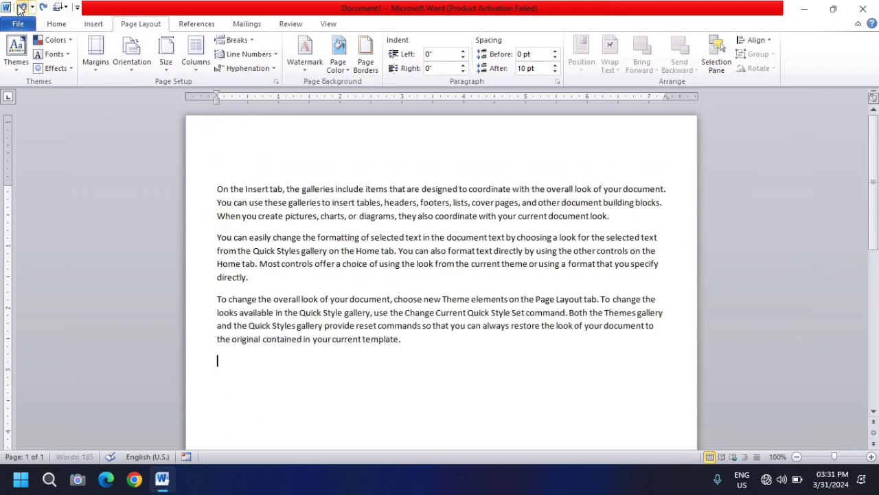
# Step: Set the gutter to 0.7" for the whole document in the custom margin settings and apply it
pyautogui.click(101, 73)
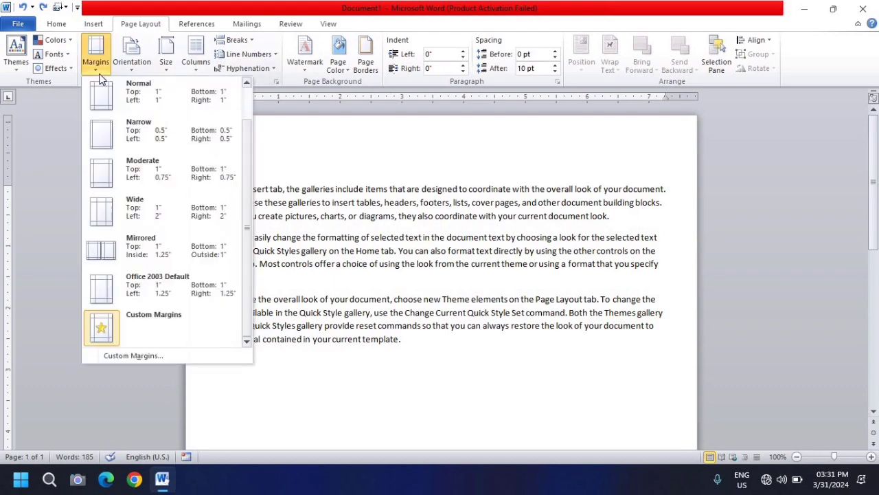
pyautogui.click(141, 357)
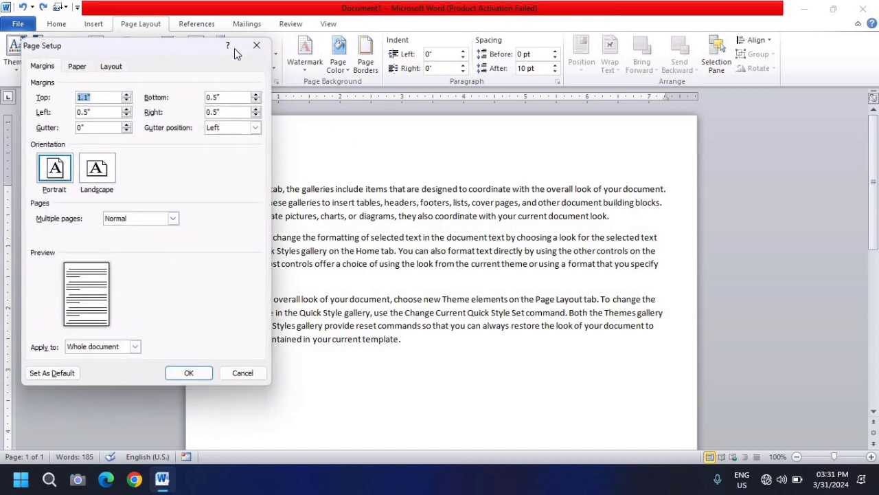
pyautogui.moveTo(174, 42); pyautogui.dragTo(667, 35)
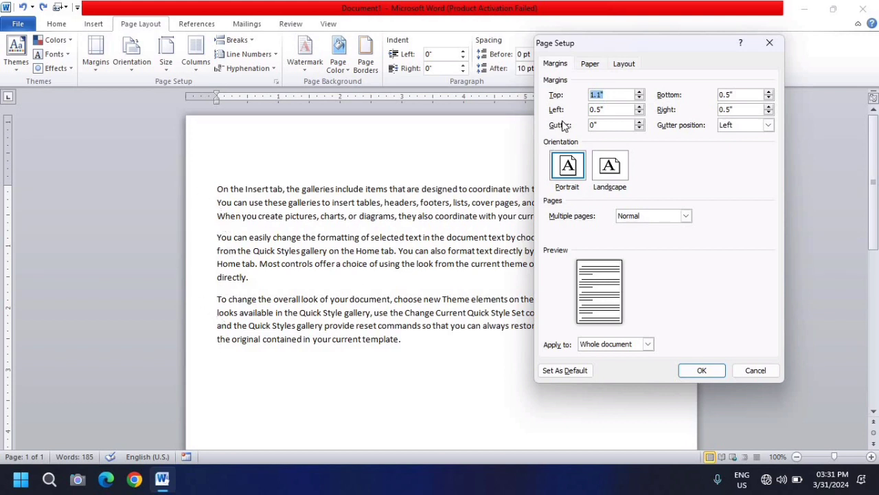
pyautogui.click(639, 122)
pyautogui.click(638, 122)
pyautogui.click(638, 122)
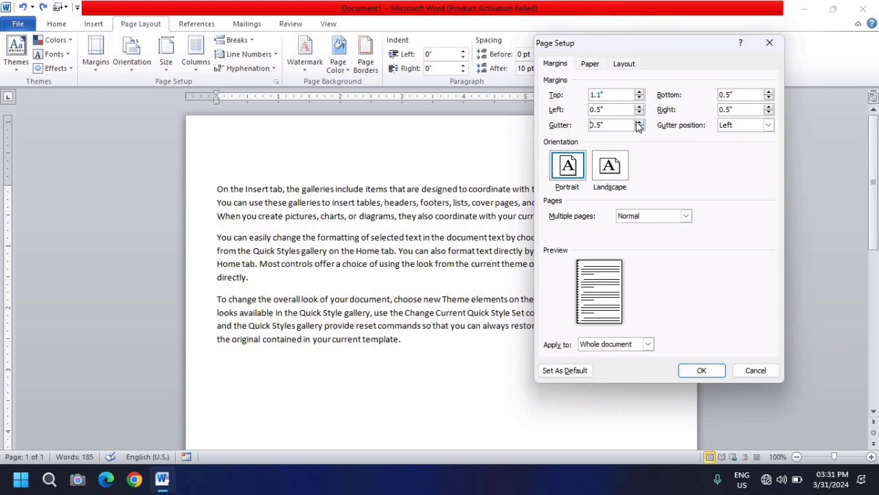
pyautogui.click(638, 122)
pyautogui.click(638, 123)
pyautogui.click(700, 371)
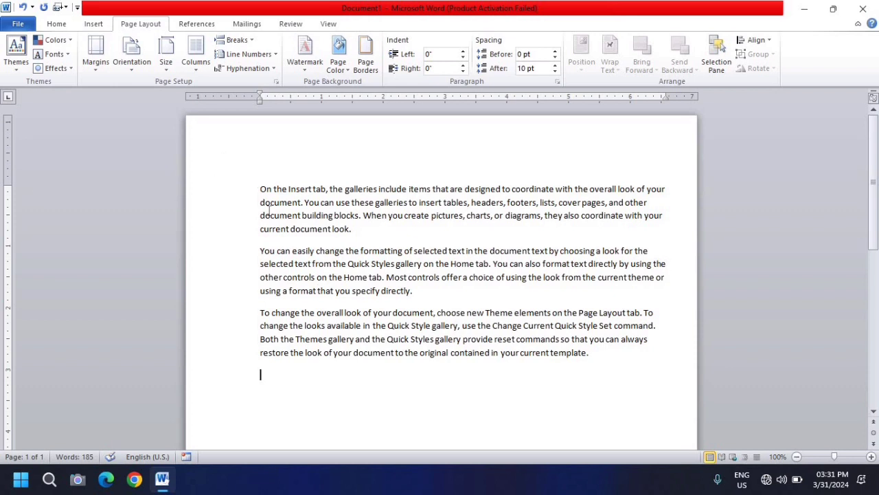
pyautogui.scroll(-9, 362, 240)
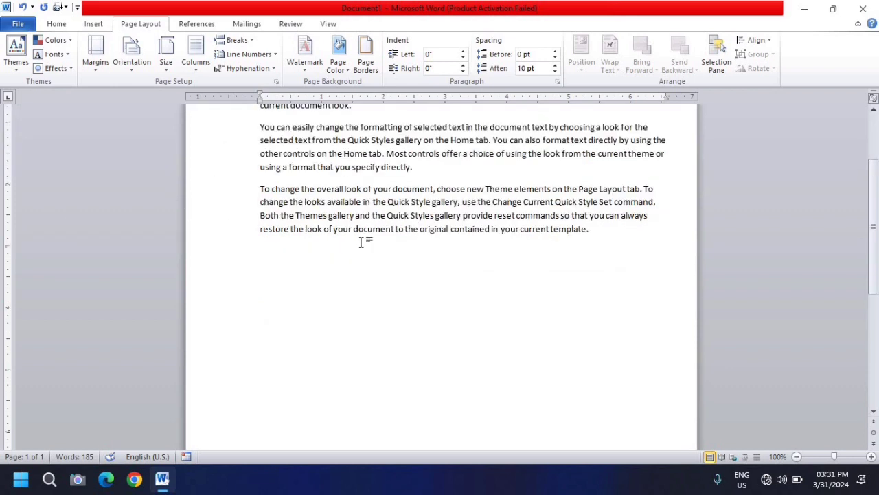
pyautogui.scroll(9, 362, 240)
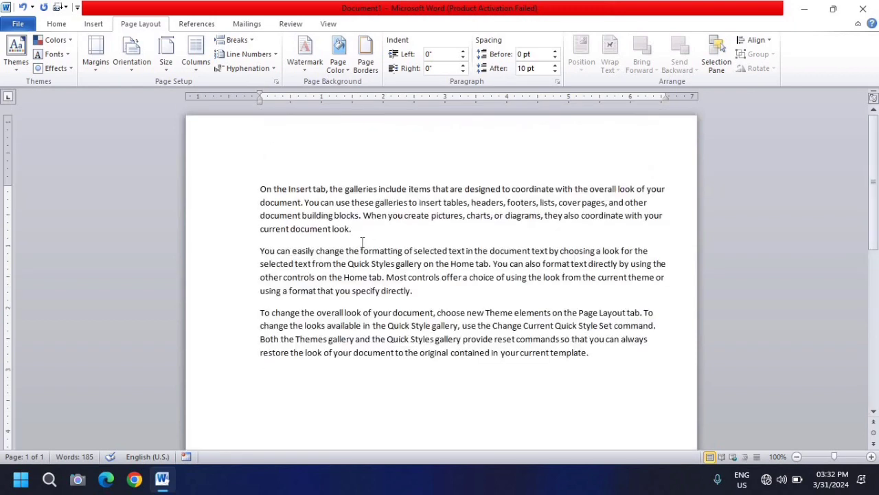
pyautogui.click(97, 71)
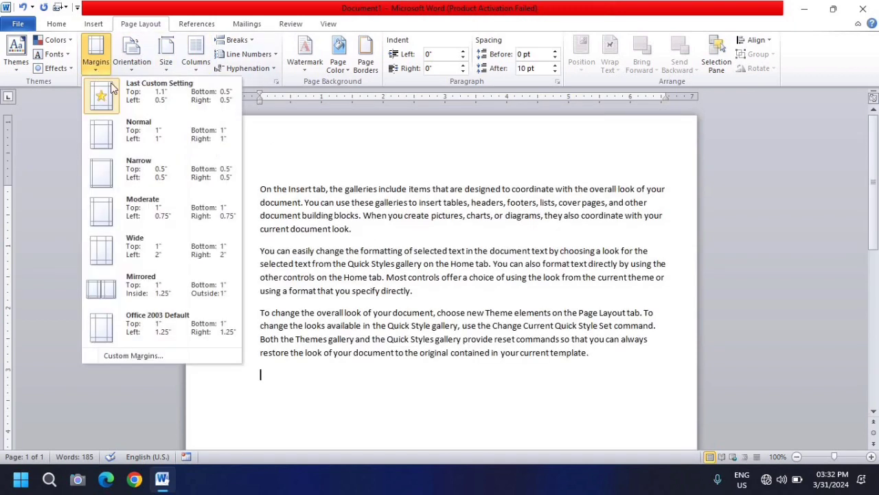
pyautogui.click(123, 355)
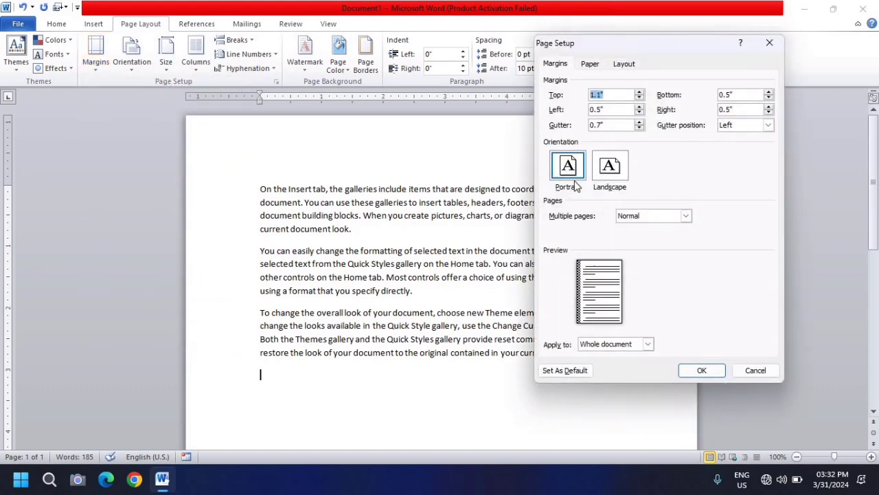
pyautogui.click(771, 44)
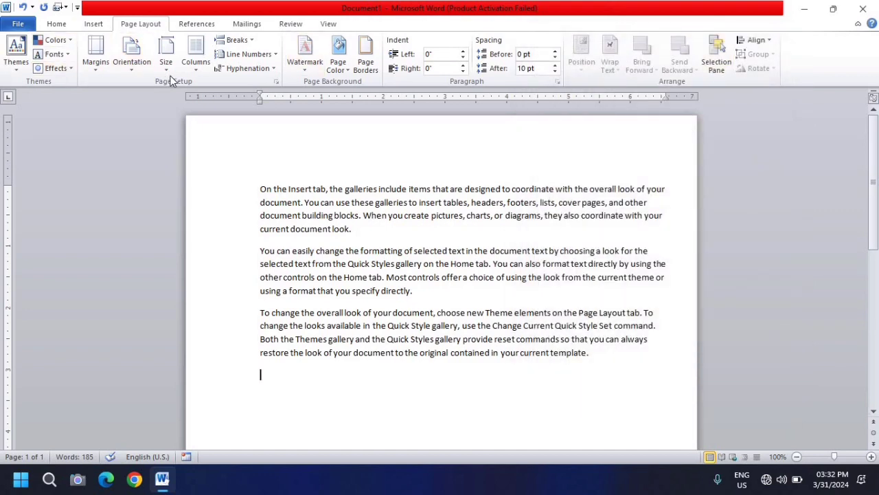
pyautogui.click(136, 71)
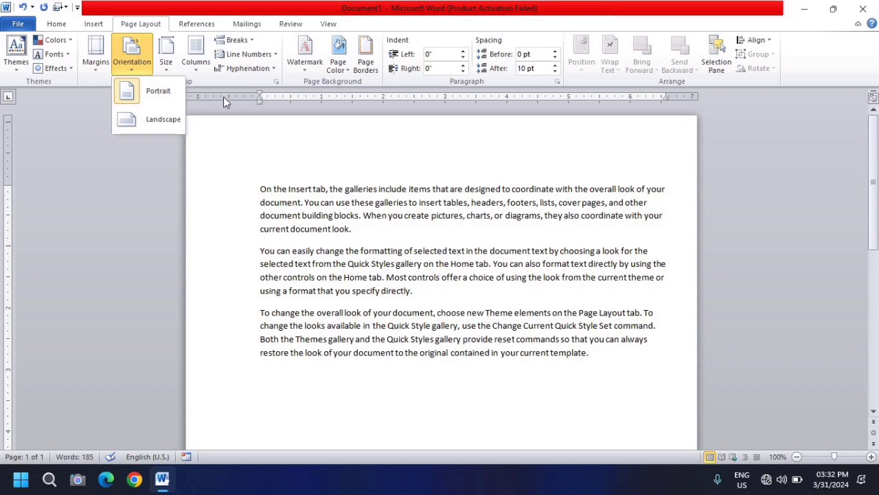
pyautogui.click(223, 140)
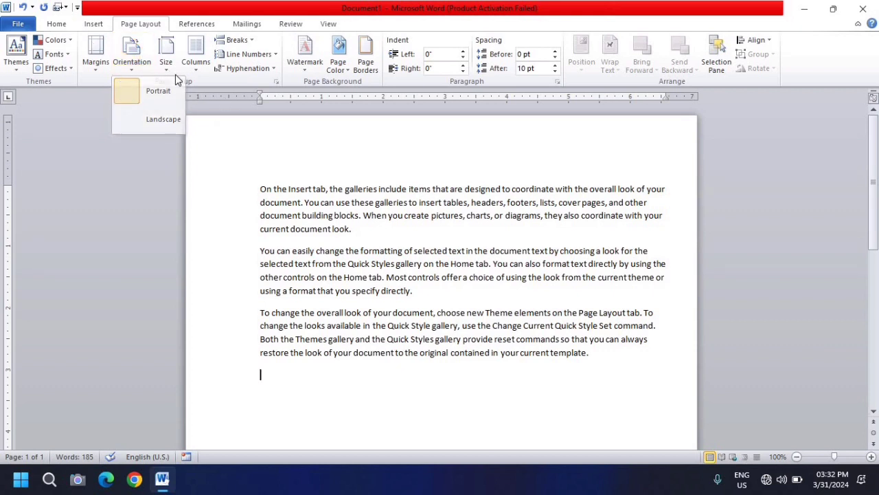
pyautogui.click(172, 73)
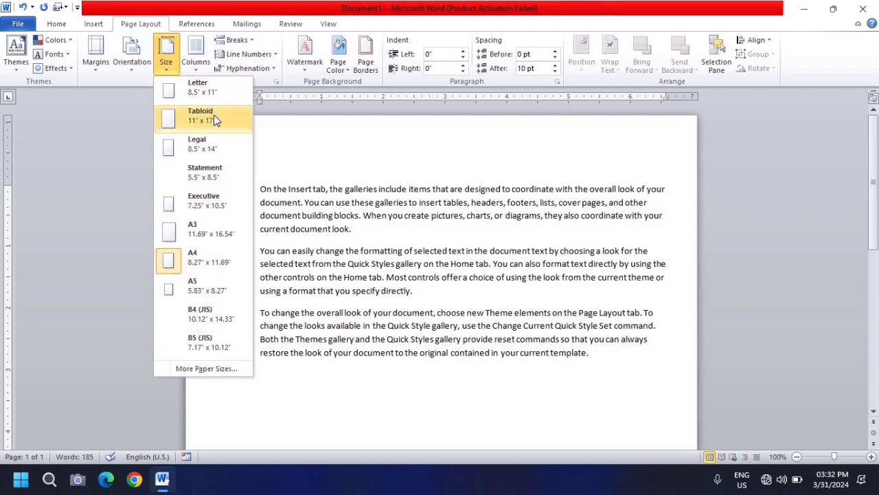
pyautogui.click(118, 83)
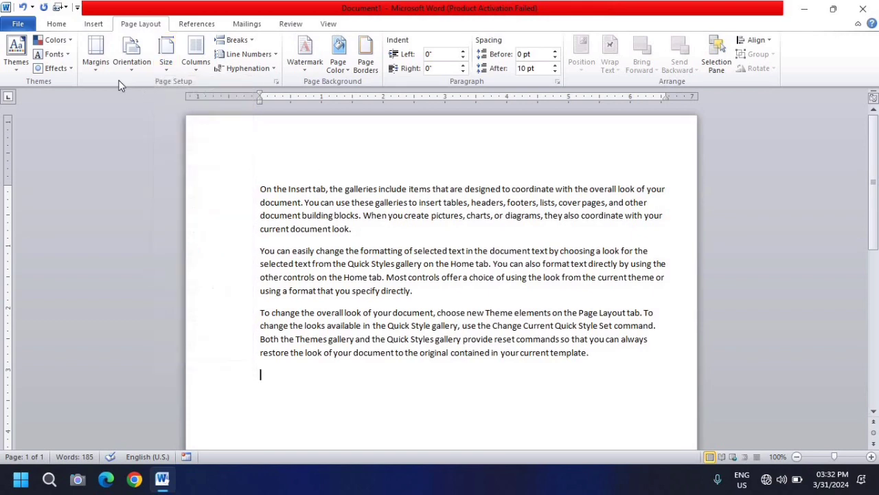
# Step: Examine the paper sizes available in the custom page setup, keeping A4 for the whole document
pyautogui.click(98, 72)
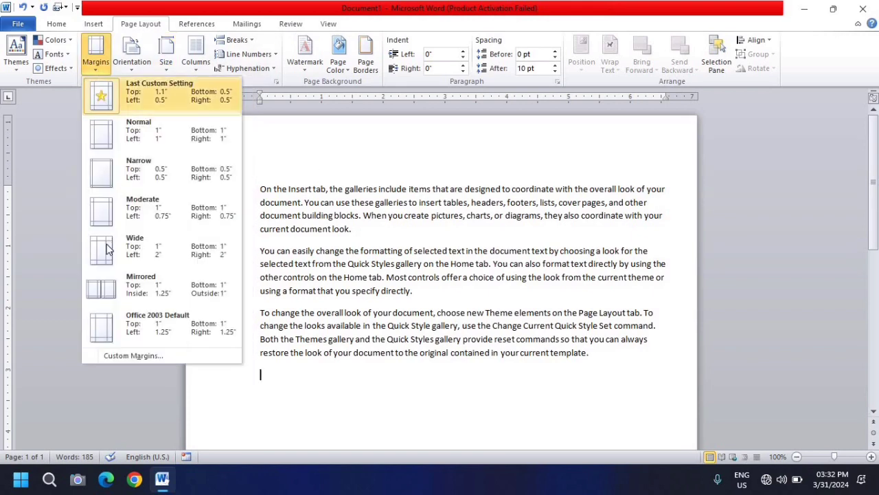
pyautogui.click(124, 355)
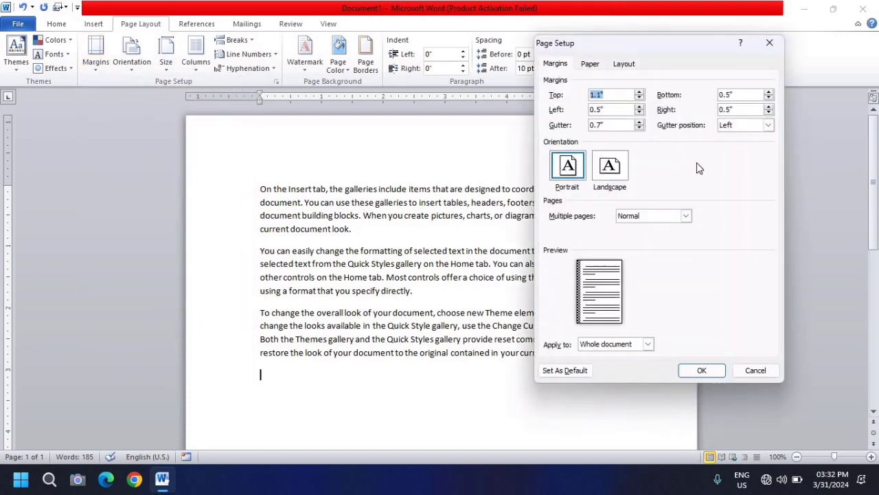
pyautogui.click(590, 64)
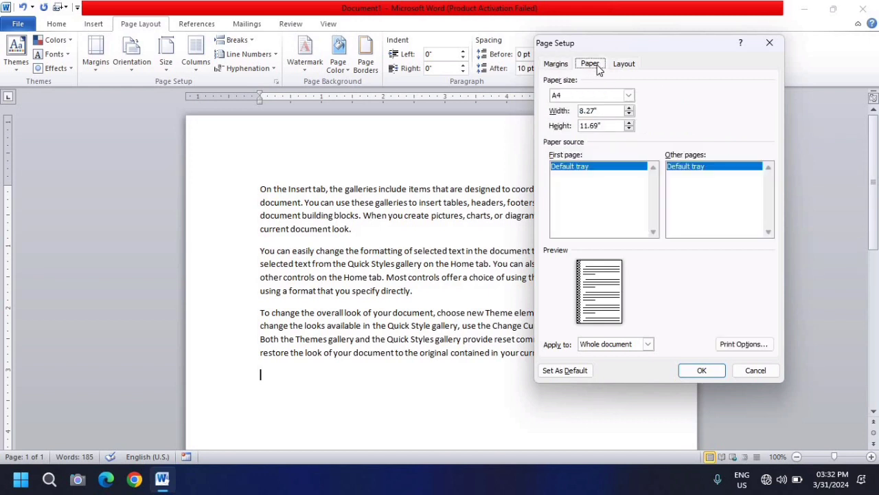
pyautogui.click(630, 95)
pyautogui.scroll(-2, 598, 127)
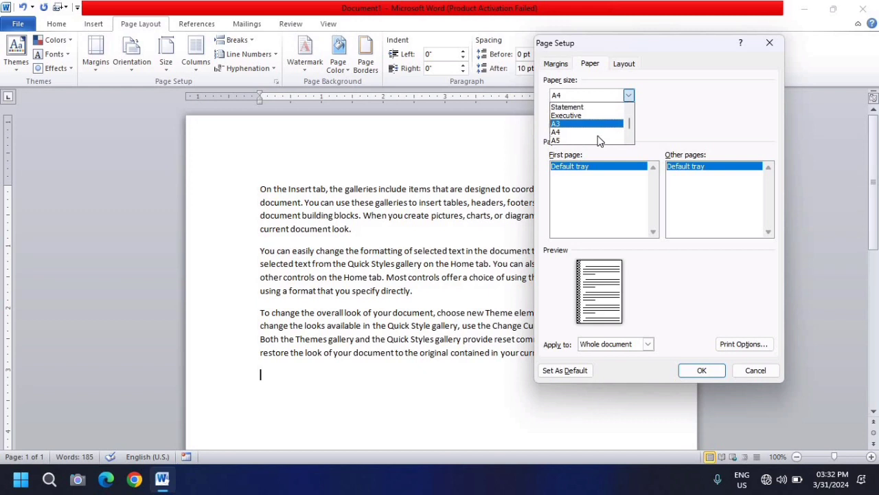
pyautogui.scroll(2, 598, 138)
pyautogui.scroll(-2, 598, 138)
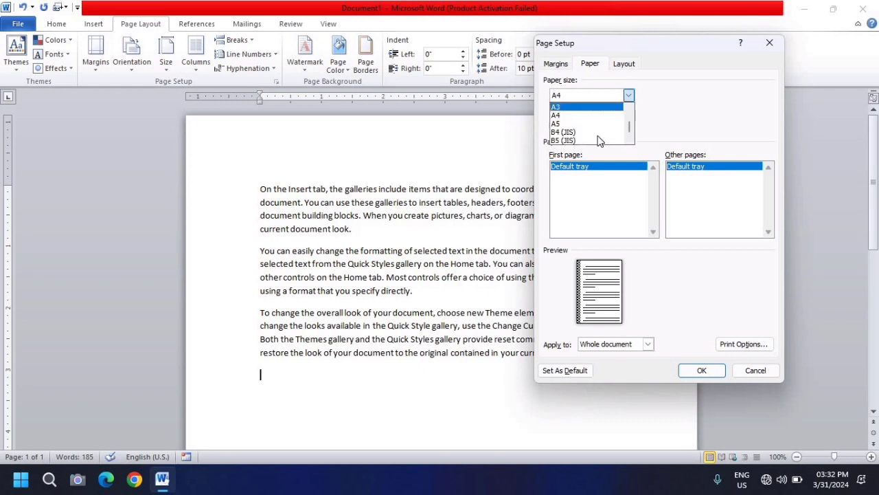
pyautogui.scroll(2, 597, 137)
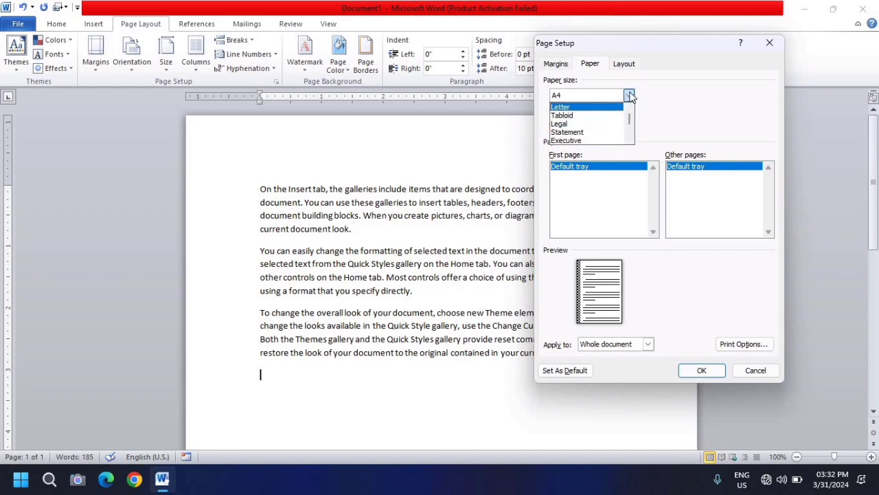
pyautogui.click(630, 96)
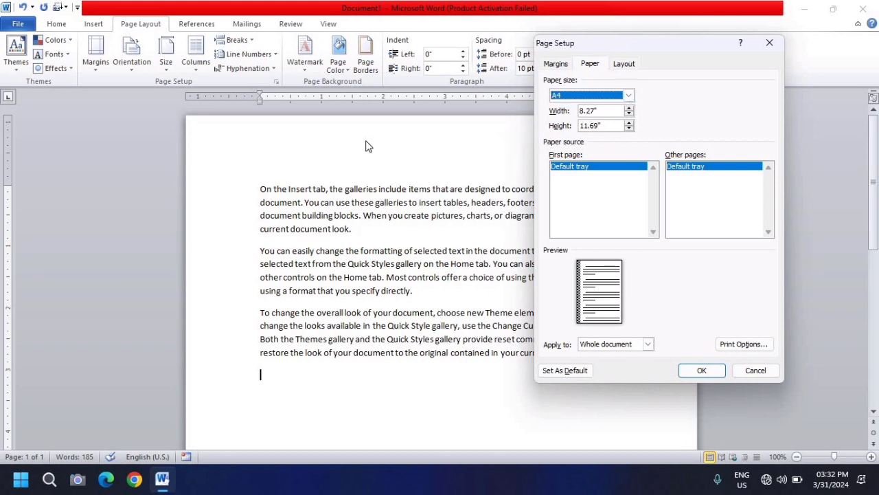
pyautogui.click(629, 96)
pyautogui.scroll(-2, 598, 122)
pyautogui.scroll(2, 605, 113)
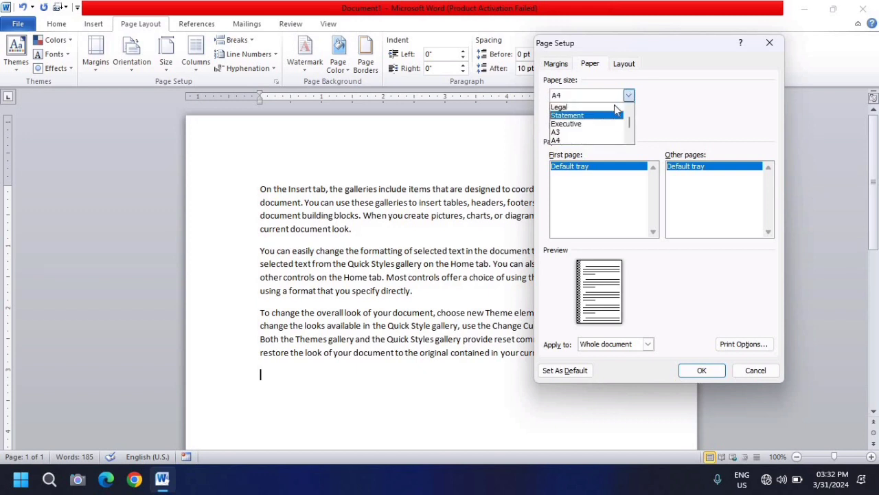
pyautogui.click(629, 95)
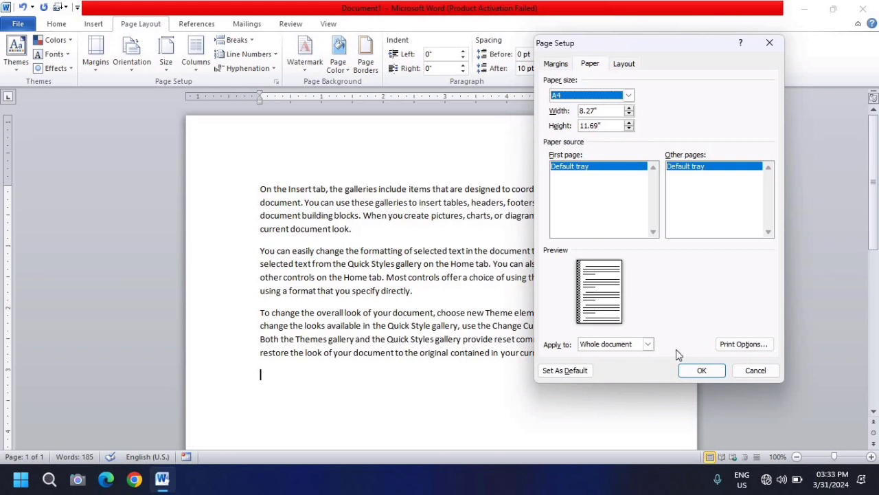
pyautogui.click(700, 374)
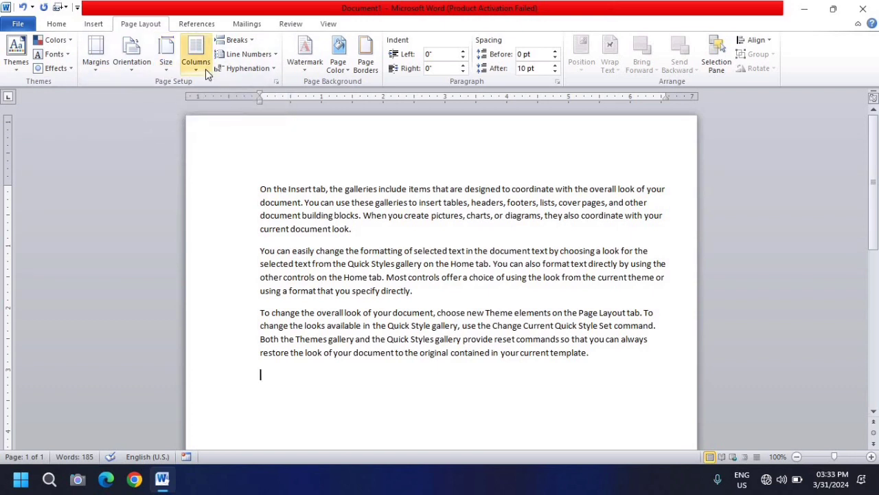
# Step: Lay out the first paragraph in two columns, and switch it to three columns
pyautogui.moveTo(352, 232); pyautogui.dragTo(263, 180)
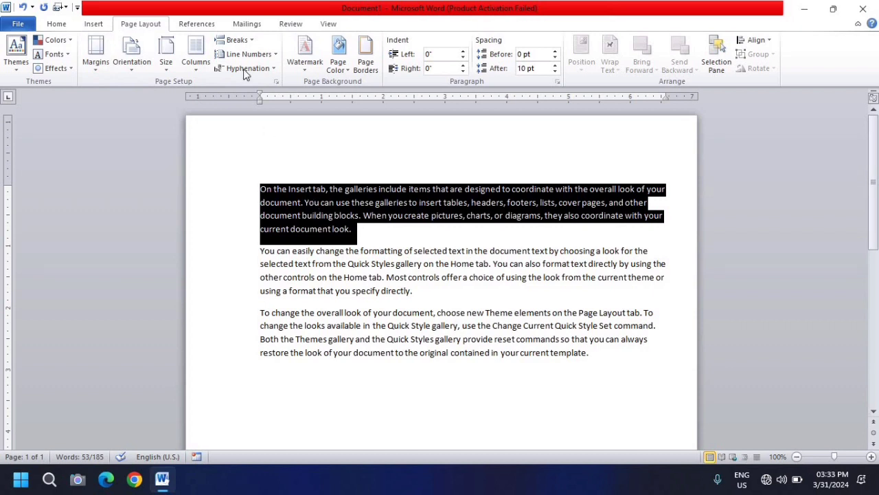
pyautogui.click(197, 66)
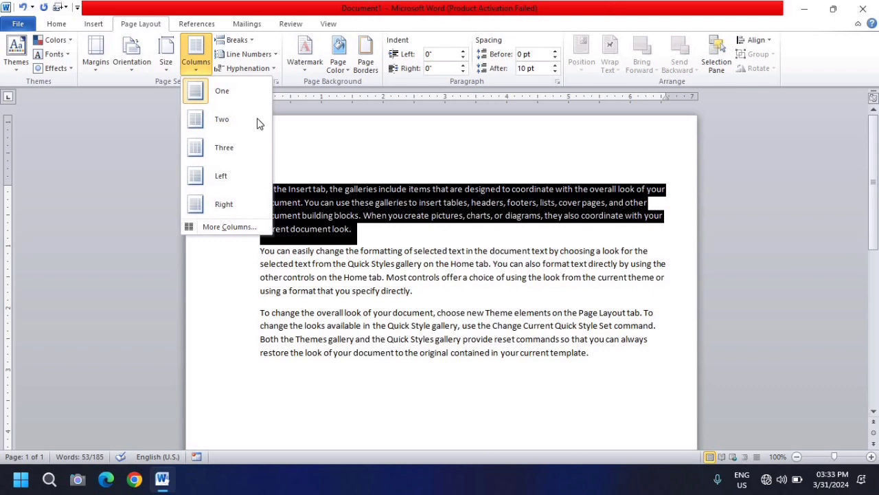
pyautogui.click(206, 119)
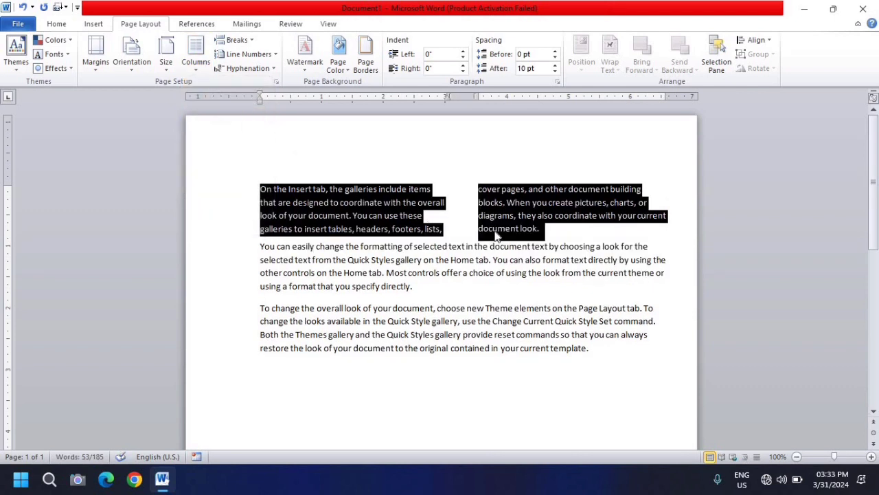
pyautogui.click(195, 56)
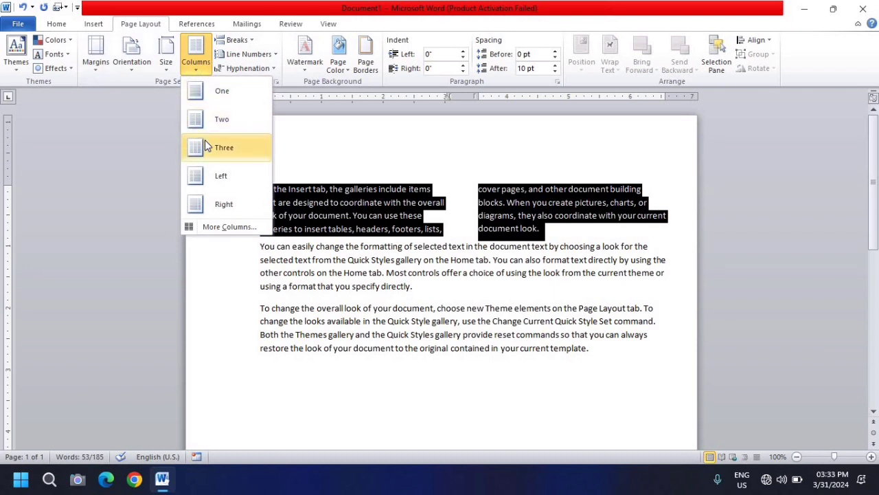
pyautogui.click(207, 147)
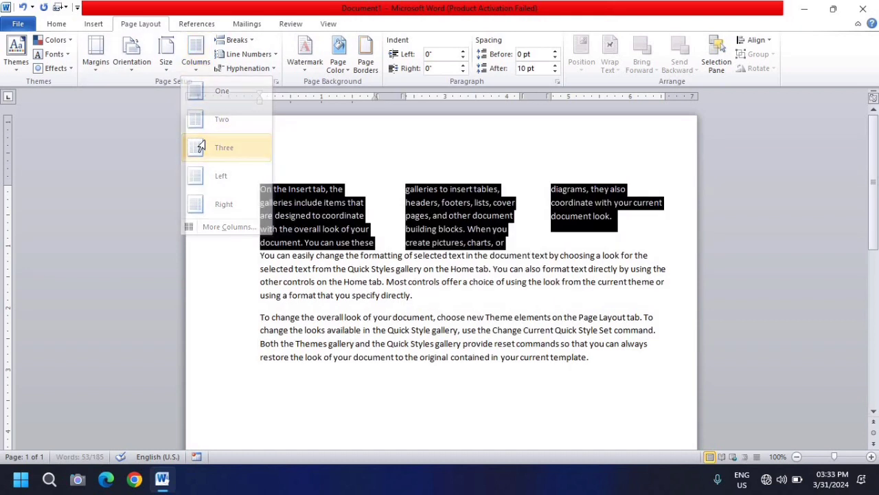
# Step: Try the Left column preset on the first paragraph, and replace it with the Right preset
pyautogui.click(186, 62)
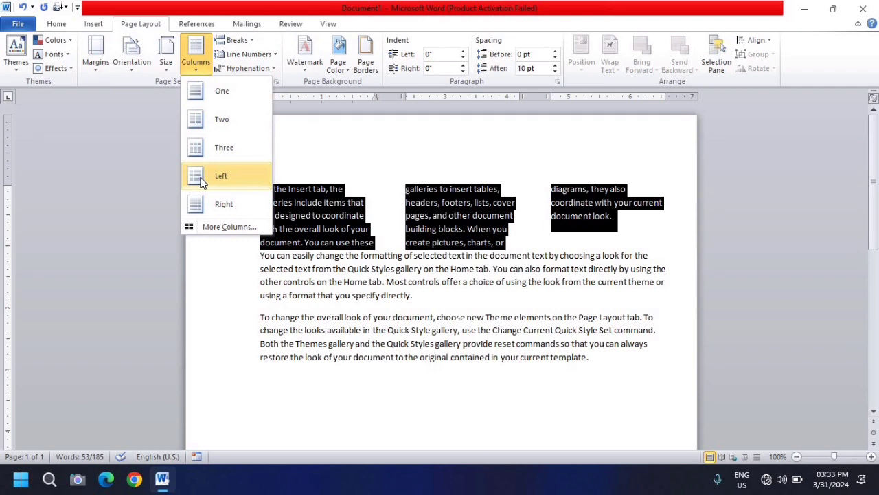
pyautogui.click(201, 177)
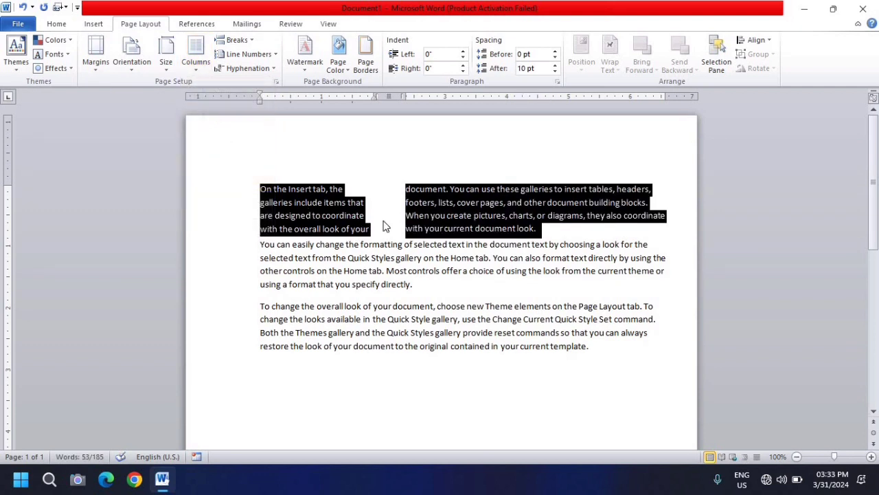
pyautogui.click(198, 64)
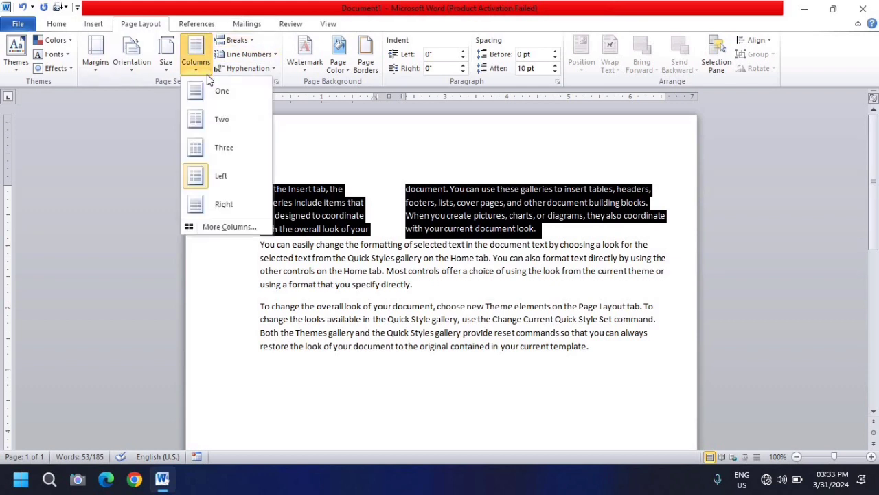
pyautogui.click(227, 209)
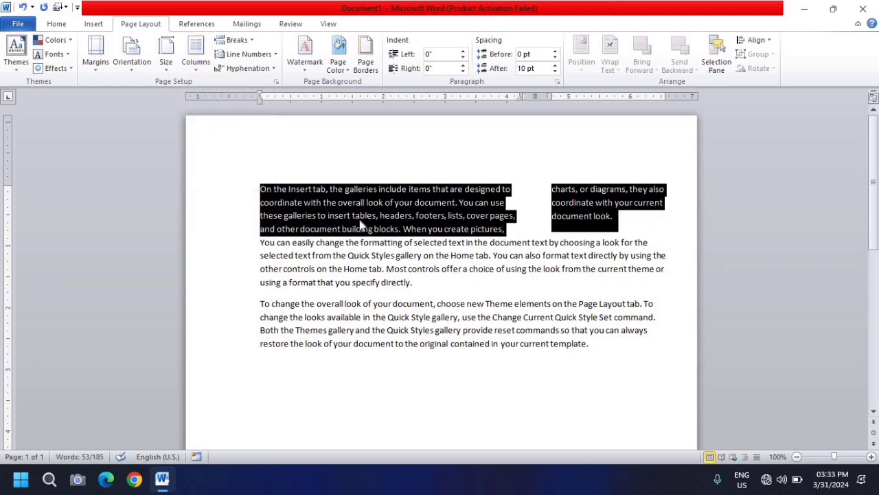
# Step: Set the number of columns to 5 for the selected first paragraph in the custom column settings and apply it
pyautogui.click(204, 59)
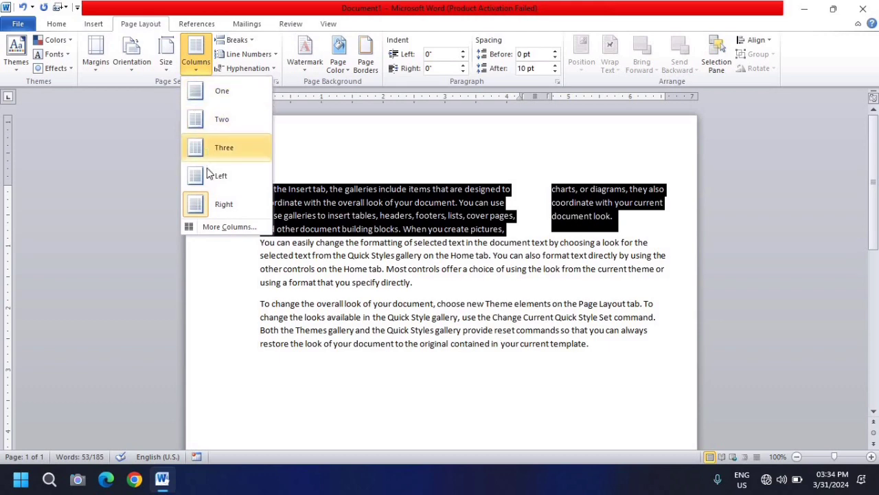
pyautogui.click(218, 226)
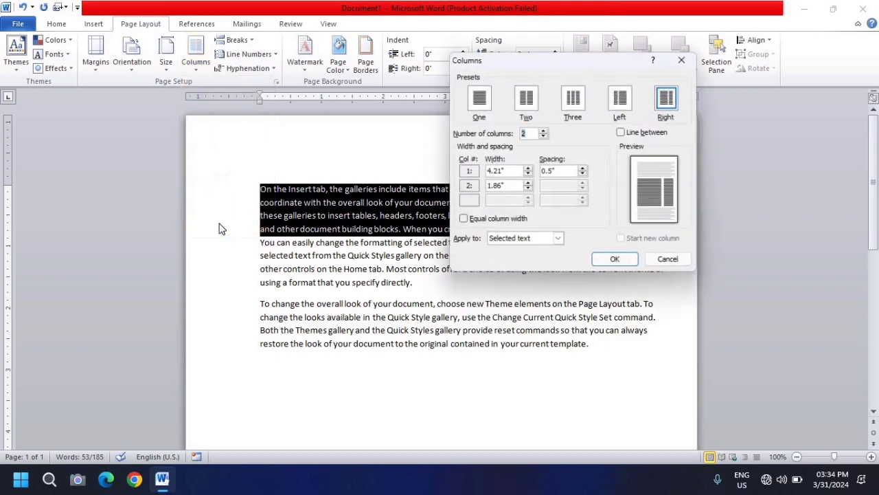
pyautogui.moveTo(552, 59); pyautogui.dragTo(194, 146)
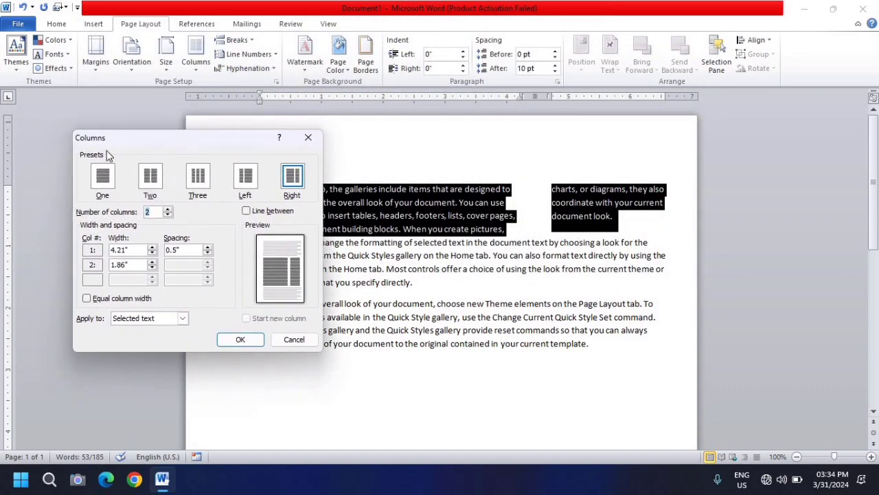
pyautogui.click(168, 209)
pyautogui.click(168, 210)
pyautogui.click(168, 209)
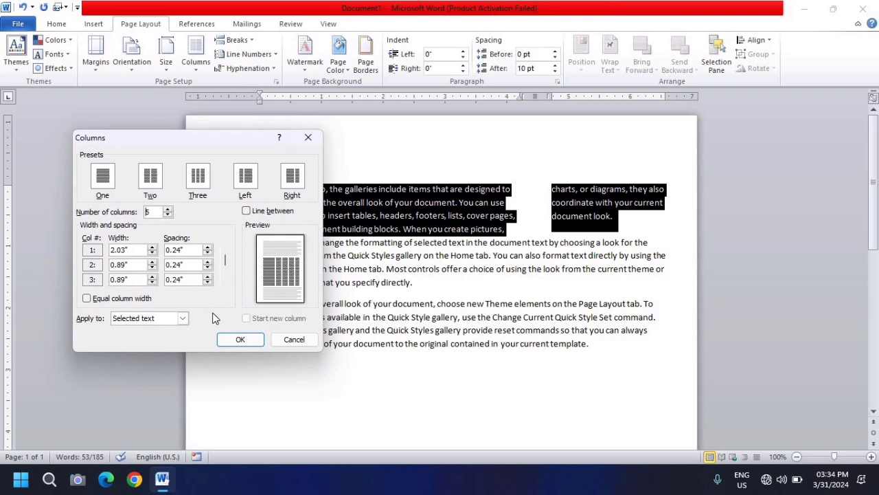
pyautogui.click(240, 341)
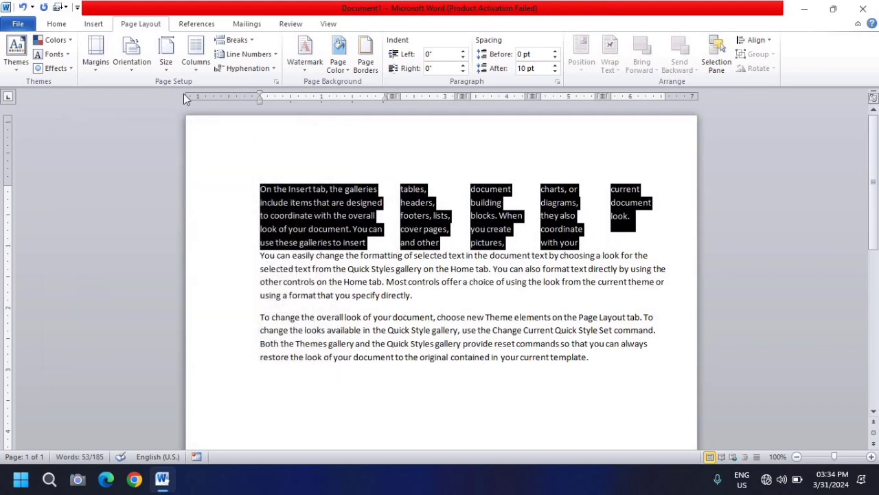
# Step: Add a line between the columns of the selected first paragraph
pyautogui.click(194, 69)
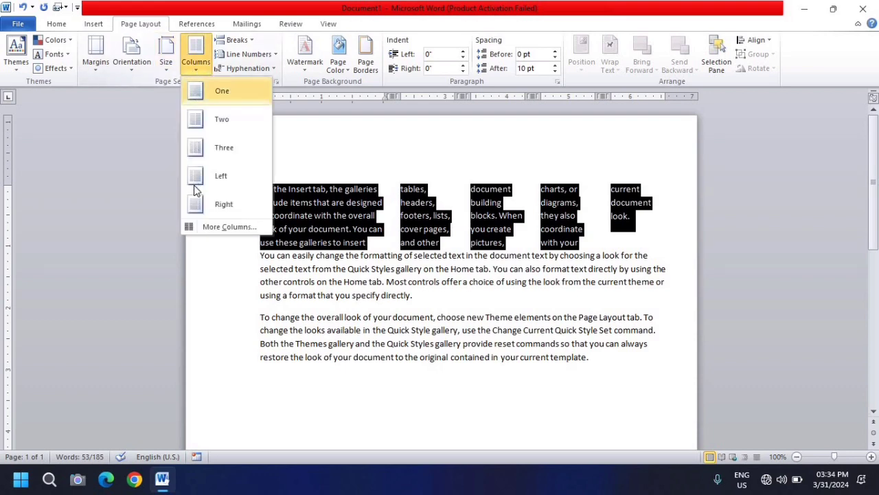
pyautogui.click(219, 226)
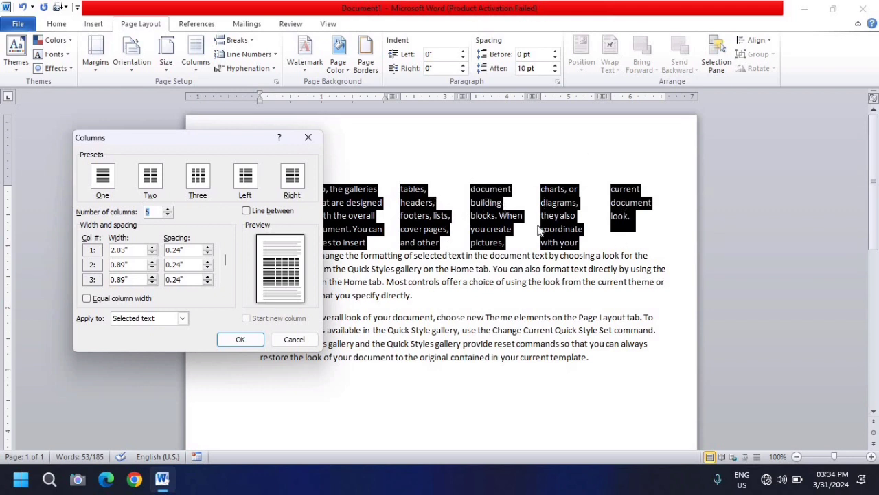
pyautogui.click(246, 211)
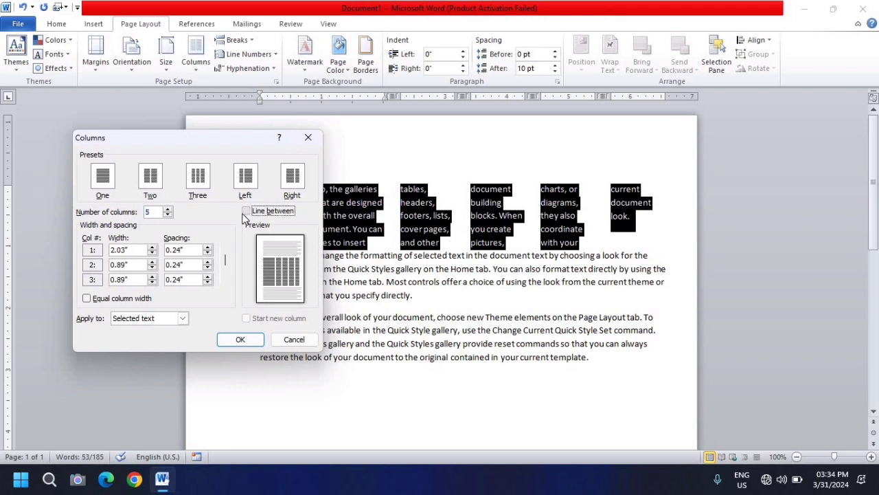
pyautogui.click(251, 340)
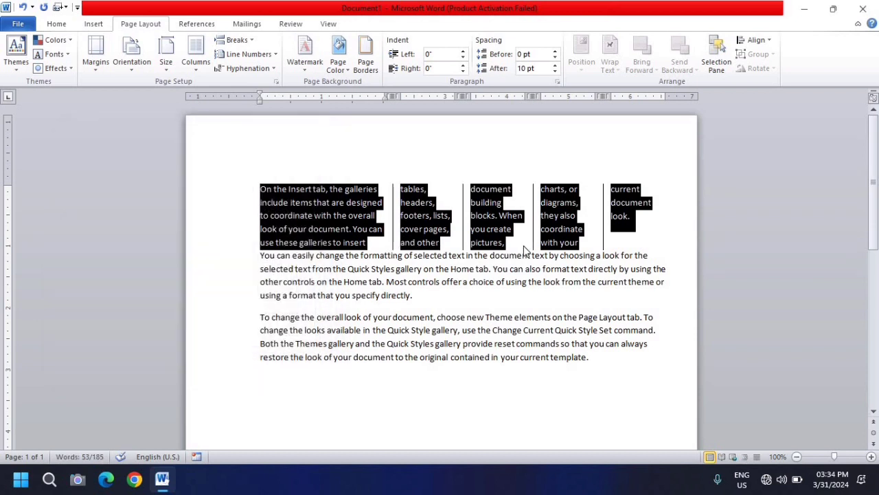
# Step: Review the column width and spacing settings, and undo all column formatting on the first paragraph
pyautogui.click(196, 63)
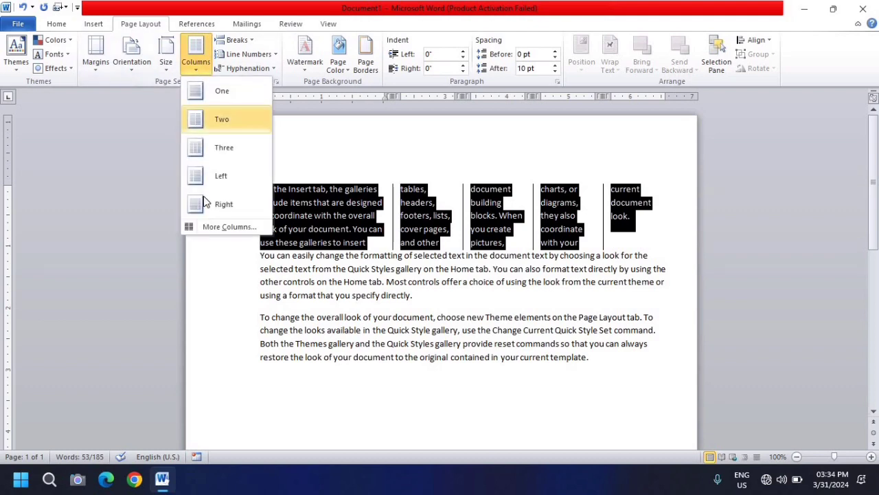
pyautogui.click(213, 234)
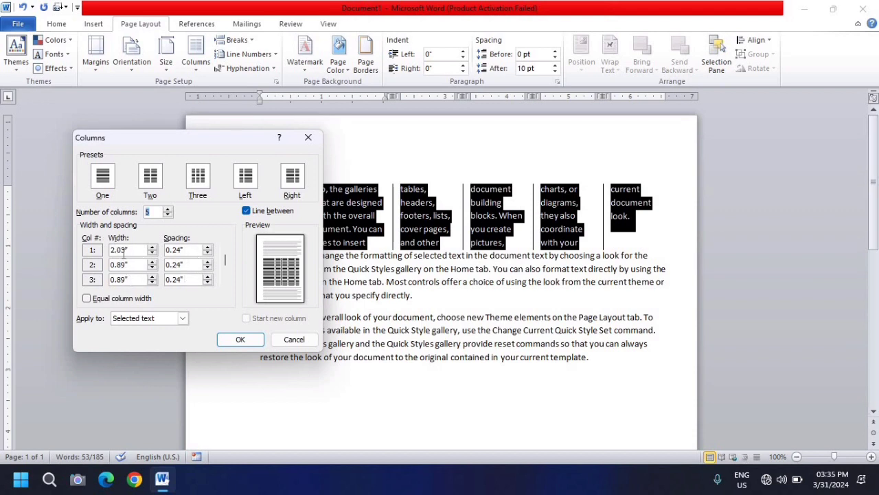
pyautogui.click(242, 341)
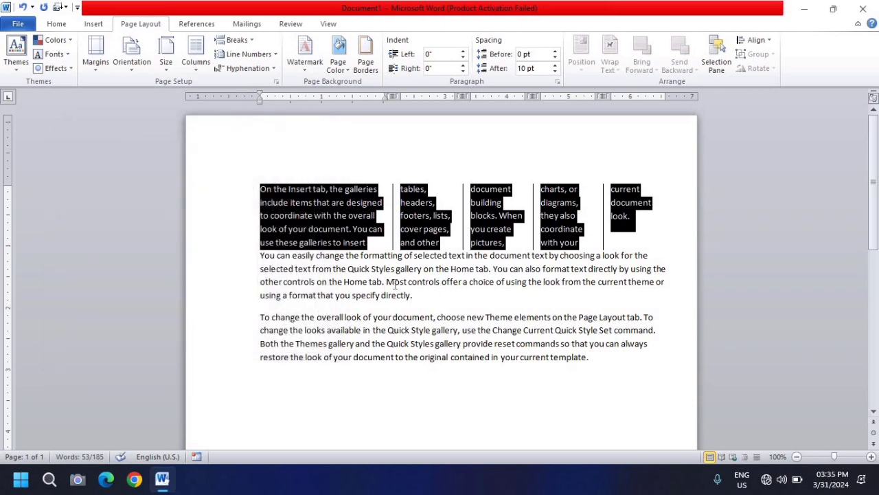
pyautogui.click(24, 8)
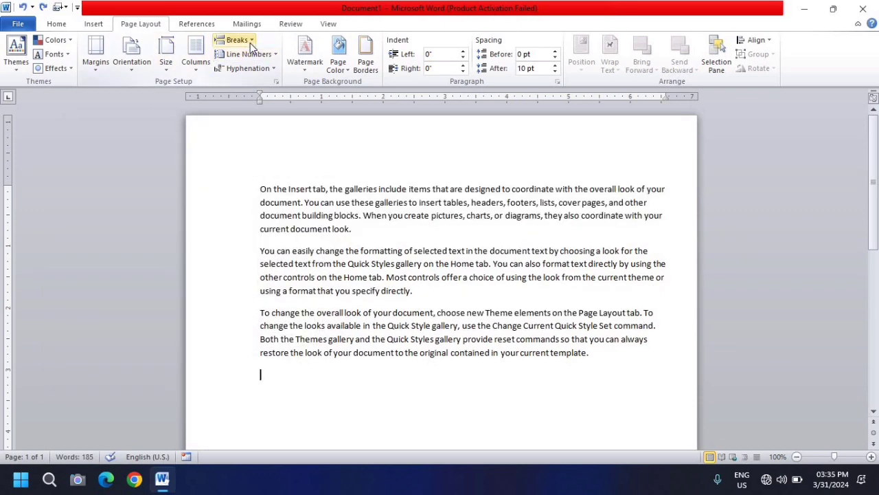
pyautogui.click(250, 42)
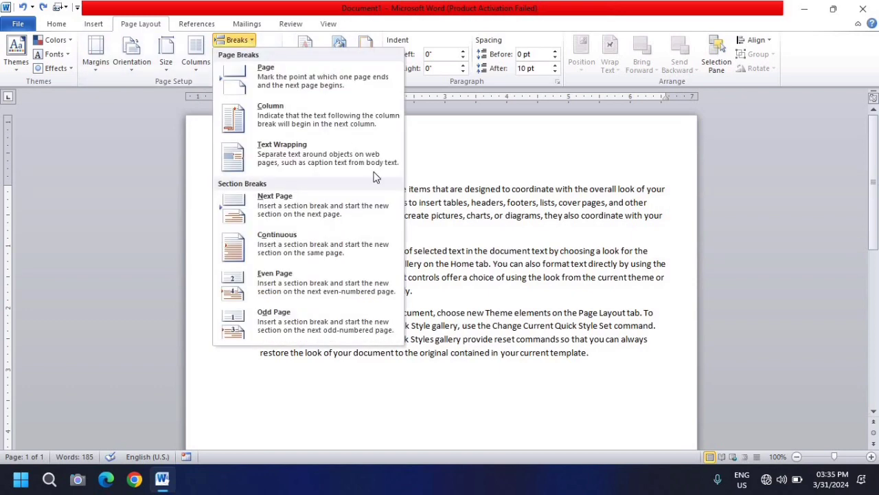
pyautogui.click(465, 262)
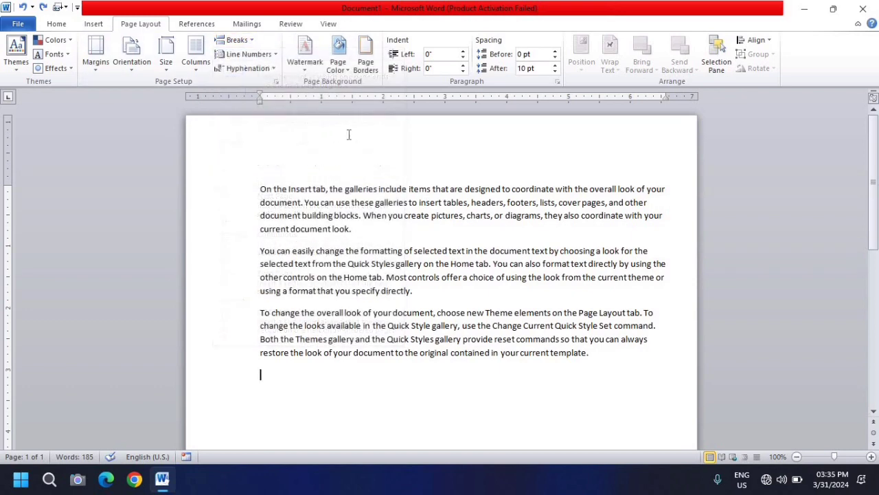
pyautogui.click(93, 23)
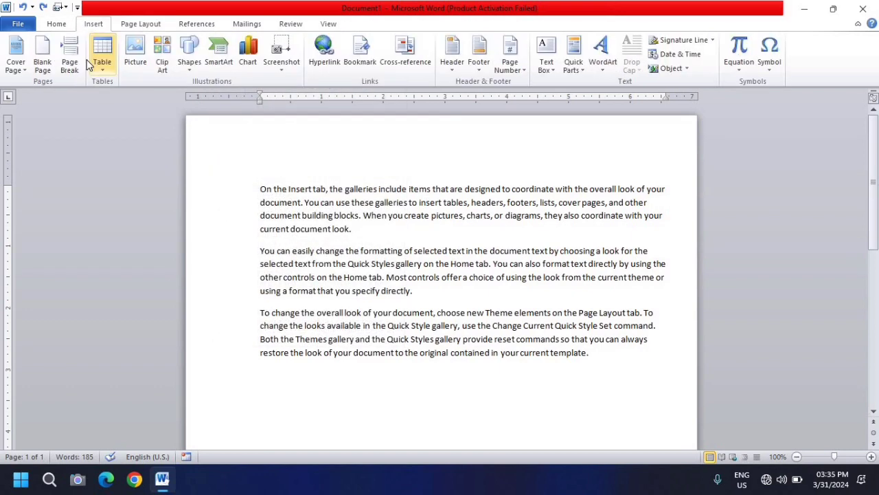
pyautogui.click(144, 23)
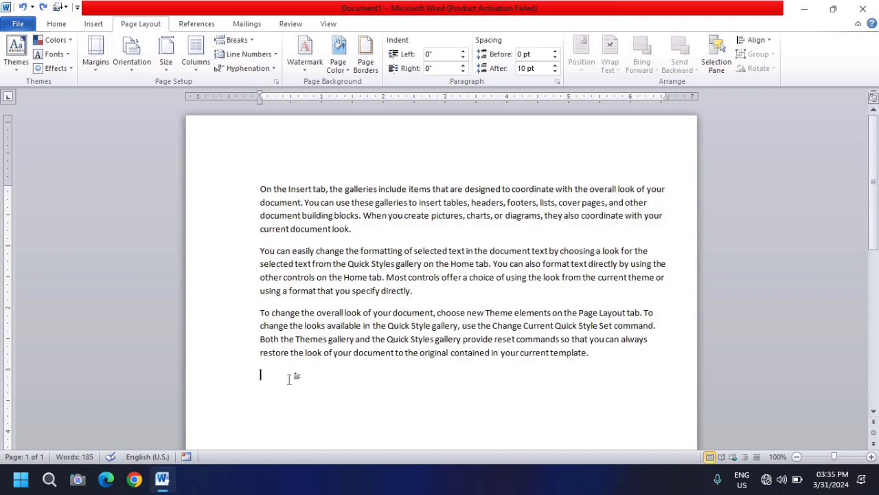
# Step: Generate additional random sample paragraphs on the empty line below the existing text with the =rand() function
pyautogui.write('=rand()')
pyautogui.press('Return')
pyautogui.scroll(20, 322, 363)
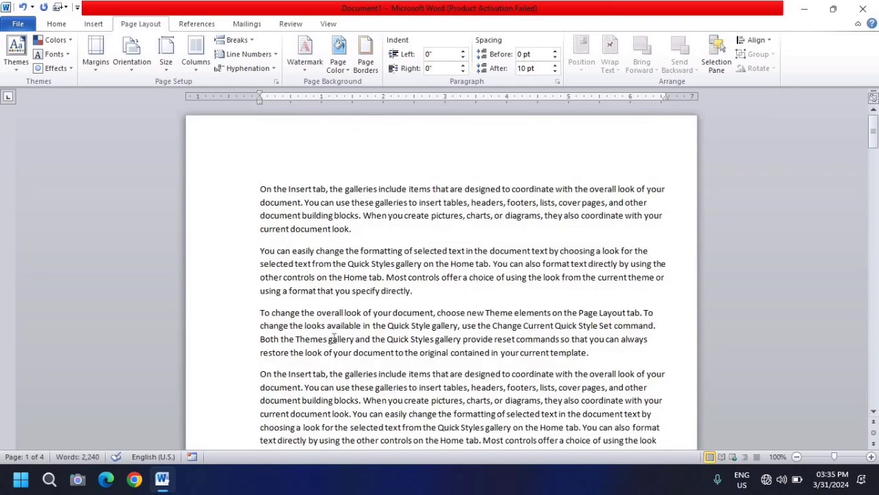
# Step: Insert a page break before the paragraph beginning "You can use these galleries", and check where its text continues
pyautogui.scroll(-6, 323, 312)
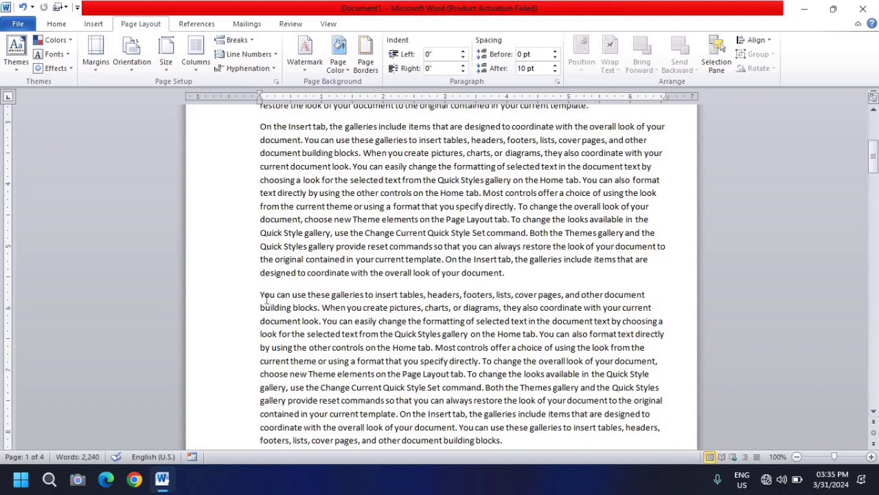
pyautogui.scroll(6, 264, 263)
pyautogui.scroll(-3, 265, 261)
pyautogui.scroll(3, 266, 259)
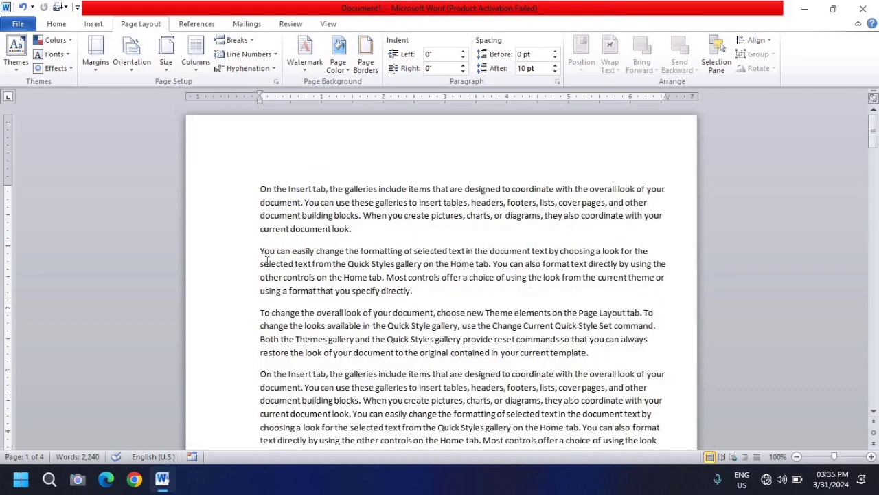
pyautogui.scroll(-3, 266, 260)
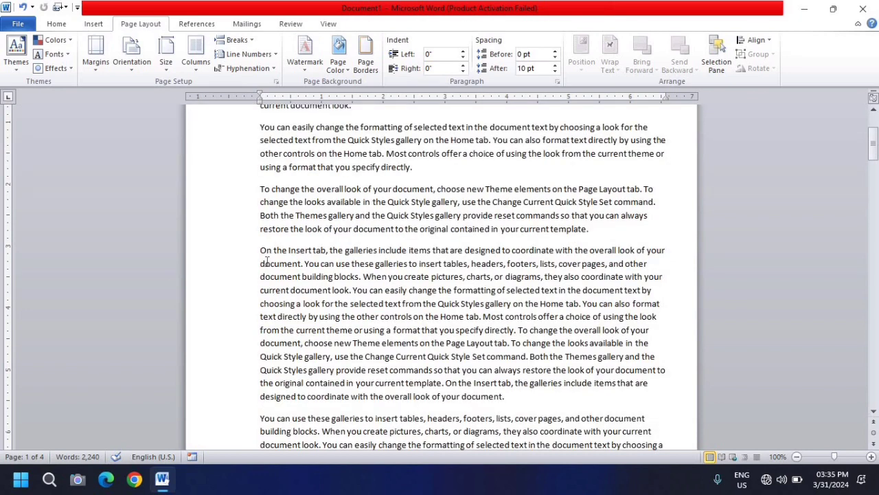
pyautogui.click(235, 40)
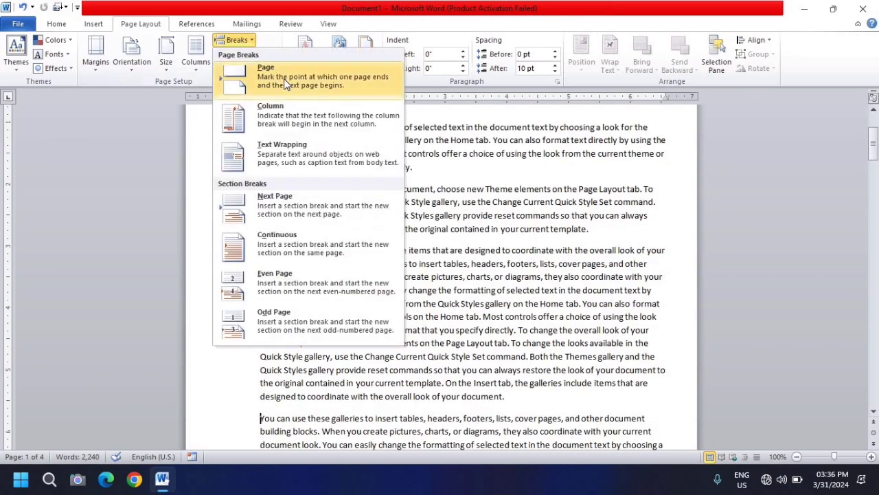
pyautogui.click(284, 79)
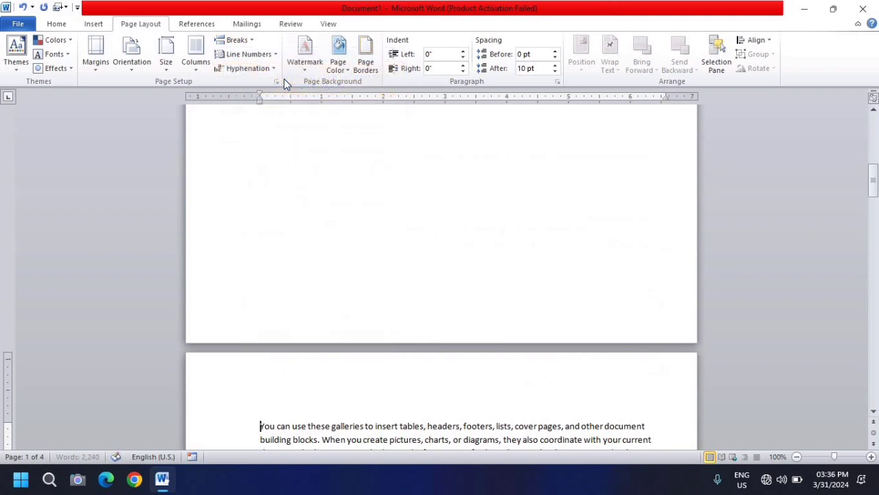
pyautogui.scroll(-10, 313, 189)
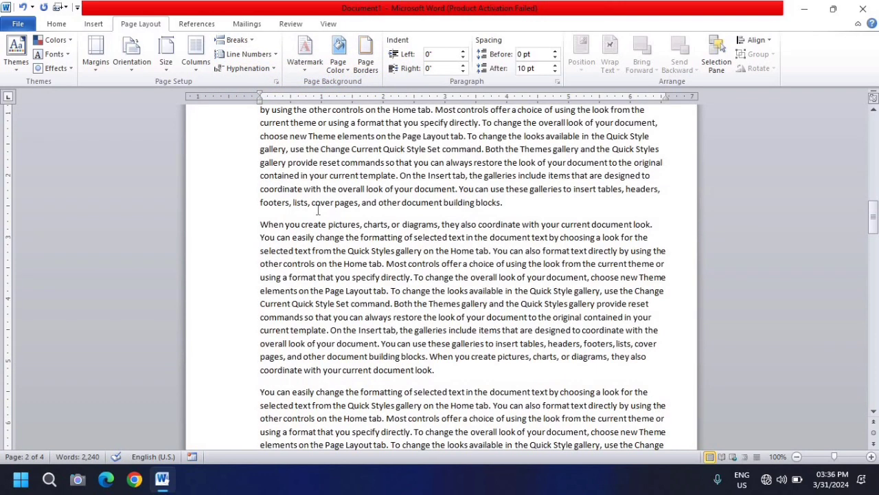
# Step: Format the first two paragraphs of the document in three columns
pyautogui.click(248, 40)
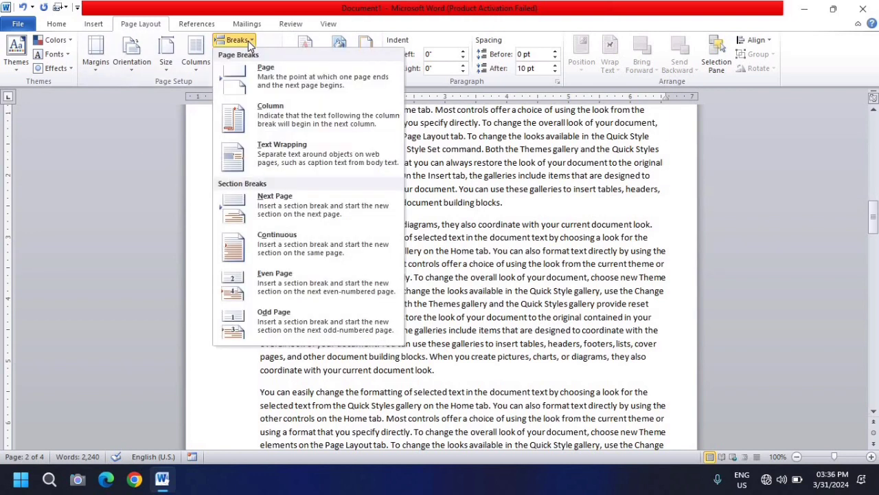
pyautogui.click(271, 108)
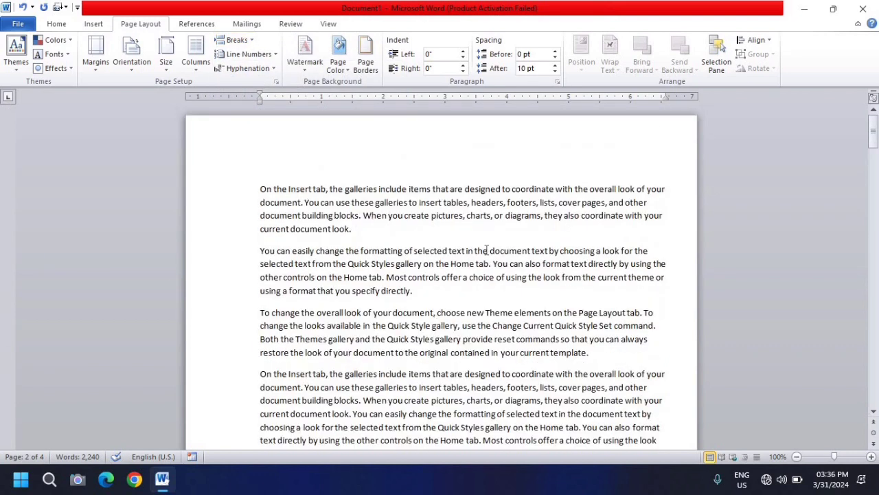
pyautogui.moveTo(433, 298); pyautogui.dragTo(260, 182)
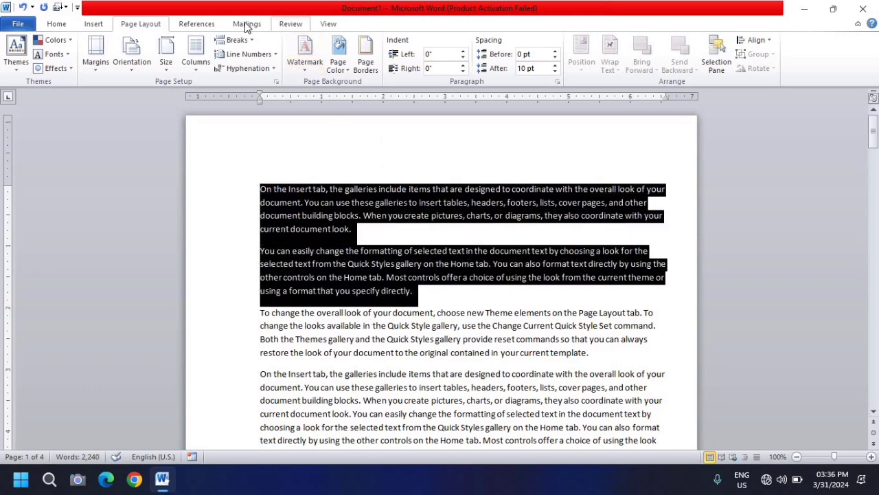
pyautogui.click(195, 48)
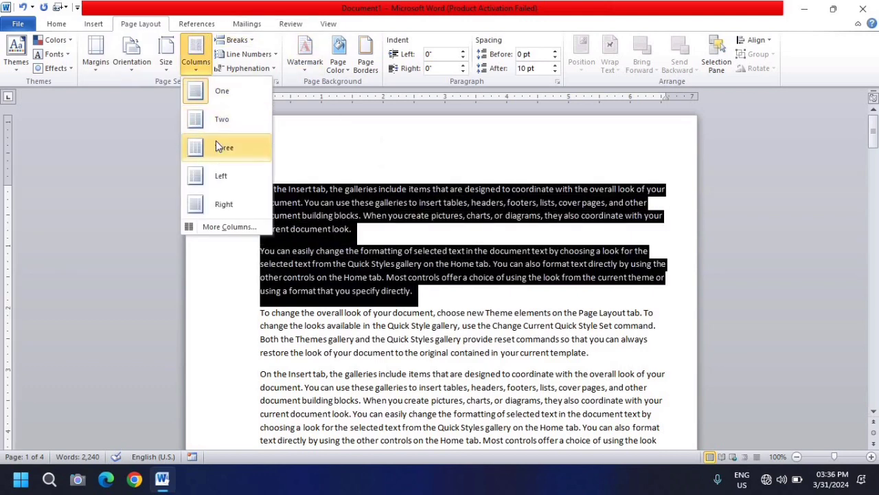
pyautogui.click(218, 147)
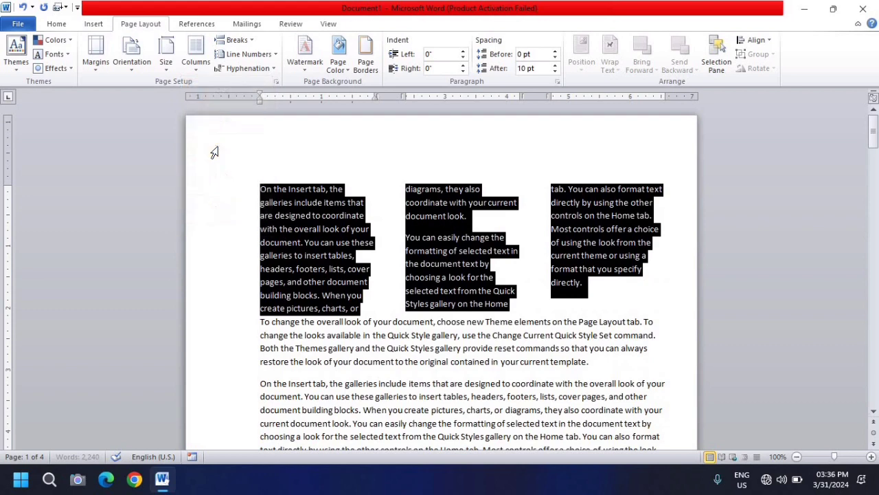
# Step: Insert a column break before the second paragraph, beginning "You can easily change the formatting"
pyautogui.click(459, 292)
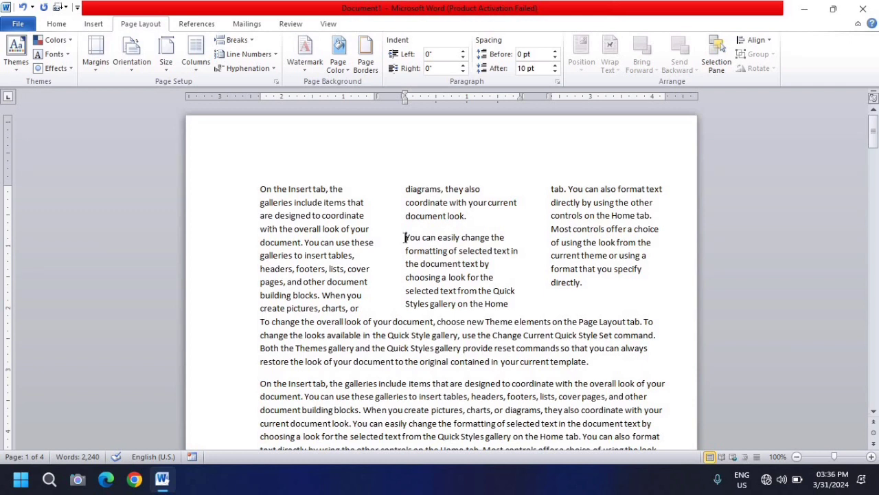
pyautogui.click(248, 41)
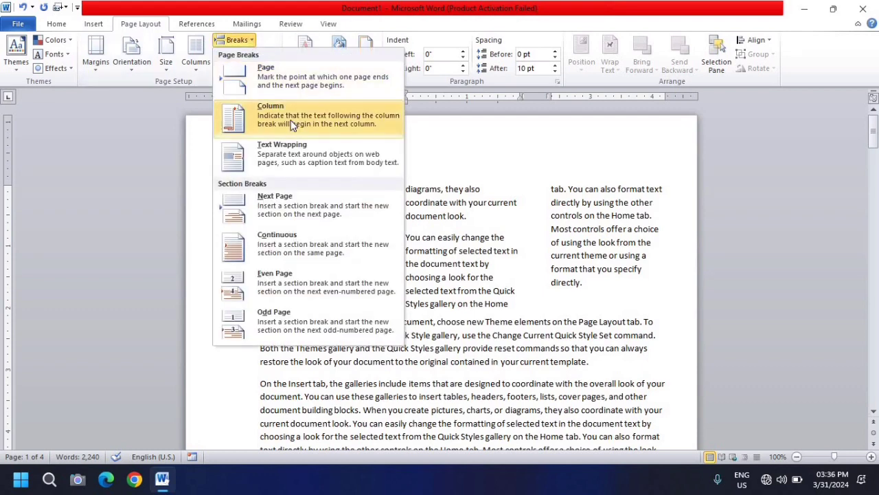
pyautogui.click(292, 123)
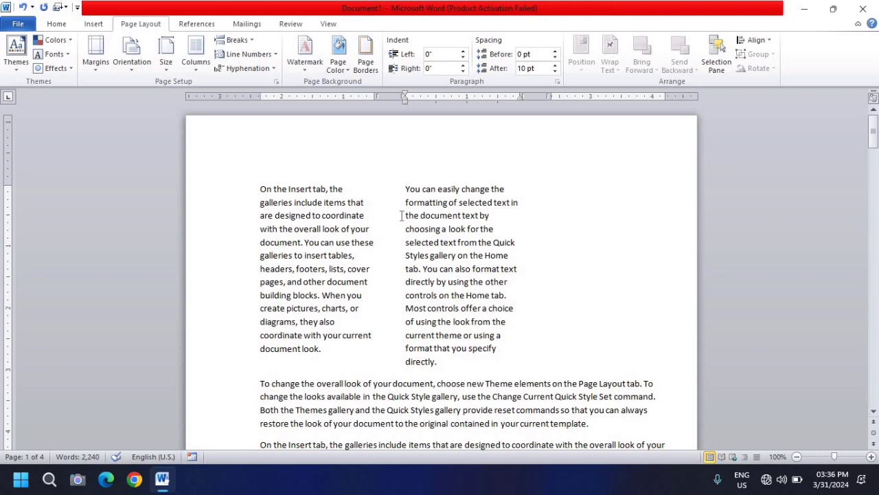
pyautogui.scroll(-3, 401, 215)
pyautogui.scroll(3, 401, 218)
# Step: Change the column layout of the first two paragraphs to two columns
pyautogui.moveTo(442, 370); pyautogui.dragTo(154, 185)
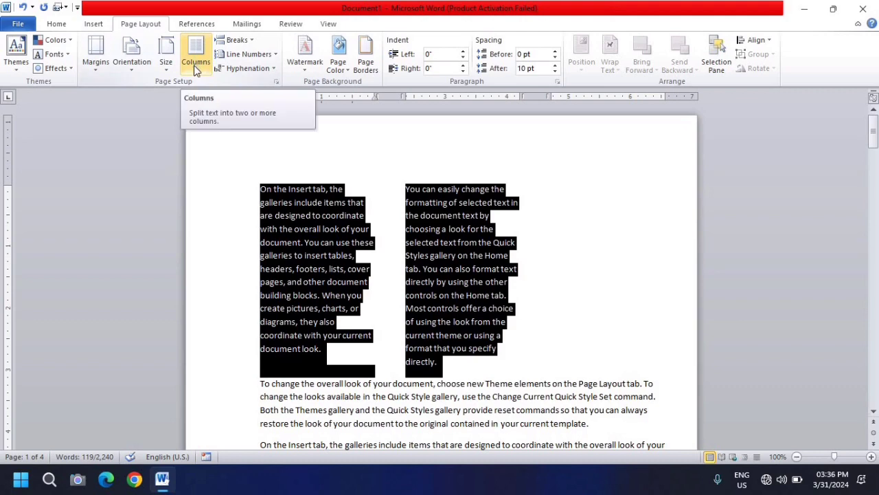
pyautogui.click(194, 65)
pyautogui.click(237, 123)
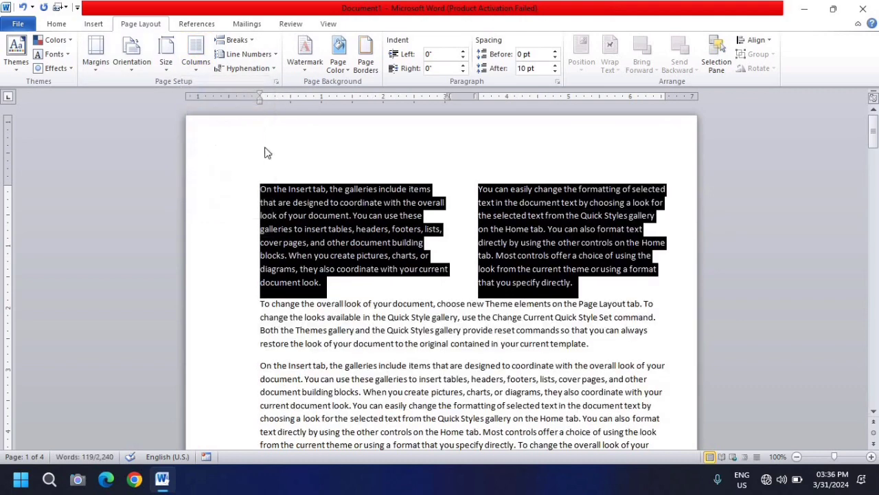
pyautogui.click(376, 290)
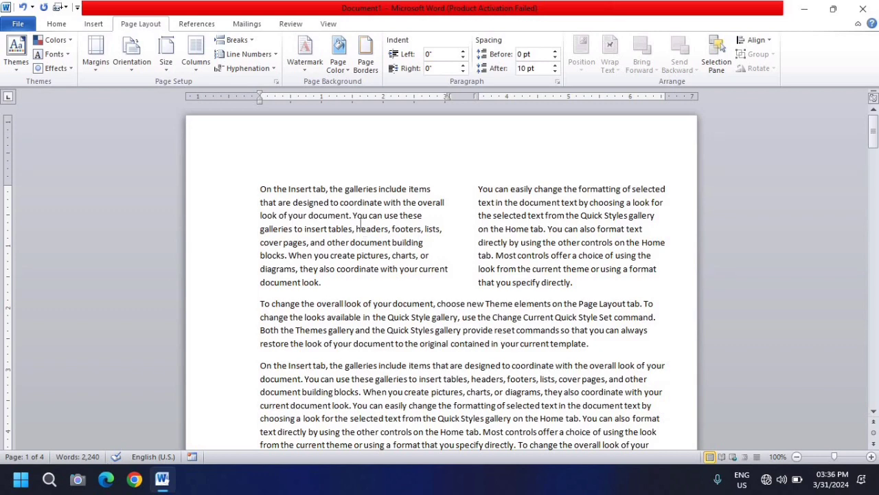
# Step: Try a column break after "look of your document." in the first paragraph, review the layout, and undo the break
pyautogui.click(353, 215)
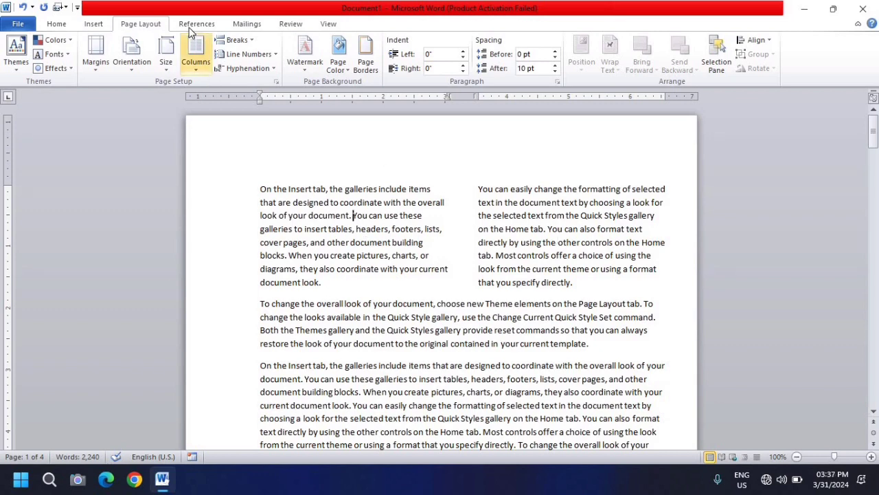
pyautogui.click(252, 41)
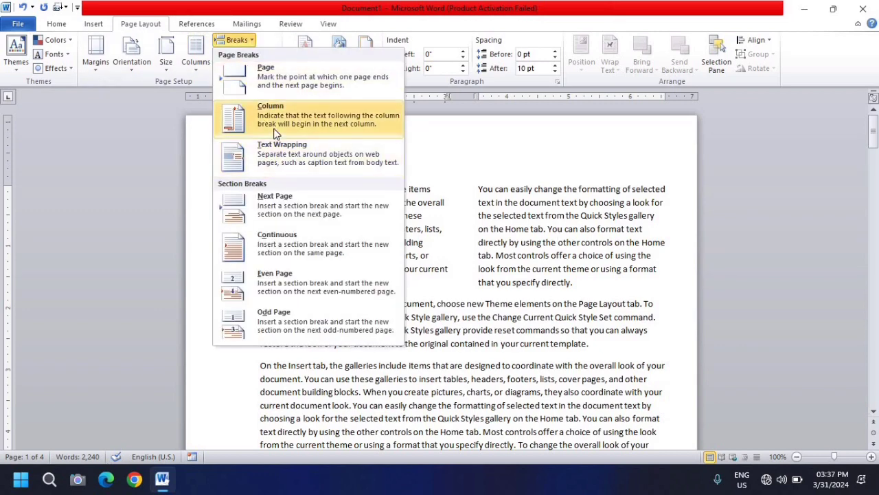
pyautogui.click(275, 127)
pyautogui.scroll(-10, 490, 285)
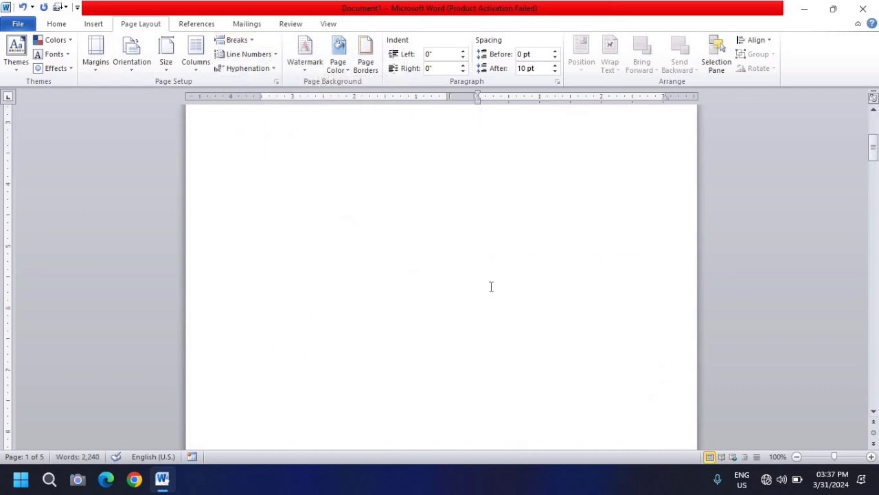
pyautogui.scroll(5, 491, 286)
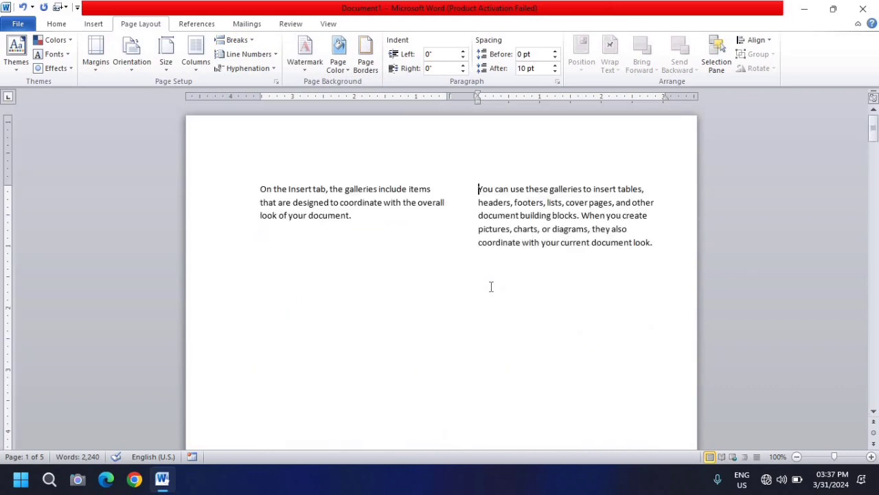
pyautogui.click(21, 7)
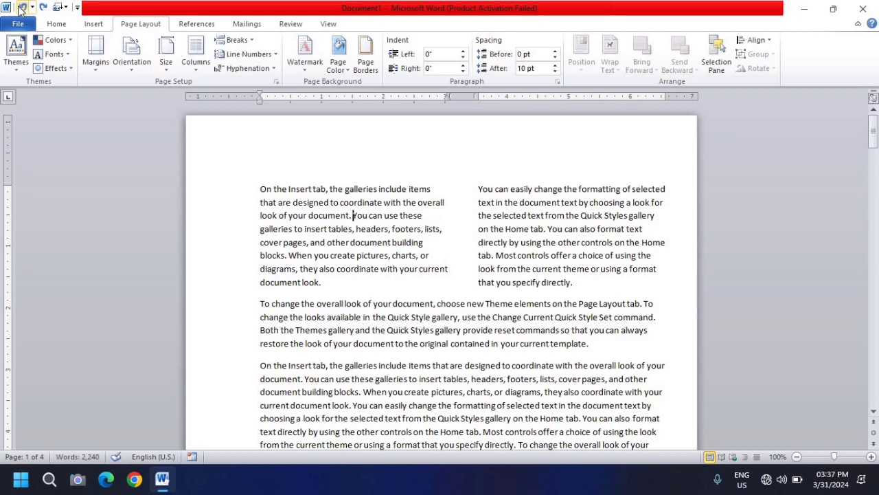
# Step: Try splitting the third paragraph after "provide reset commands so" with a new paragraph, and undo the split
pyautogui.click(252, 43)
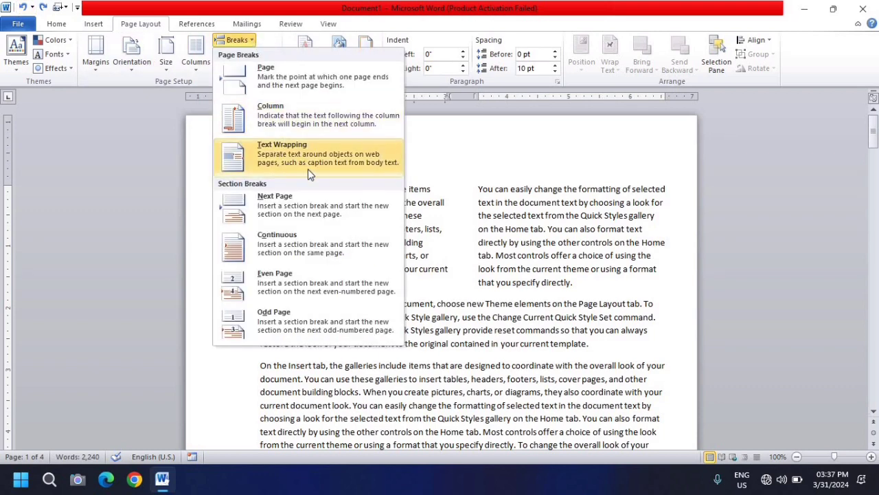
pyautogui.click(465, 287)
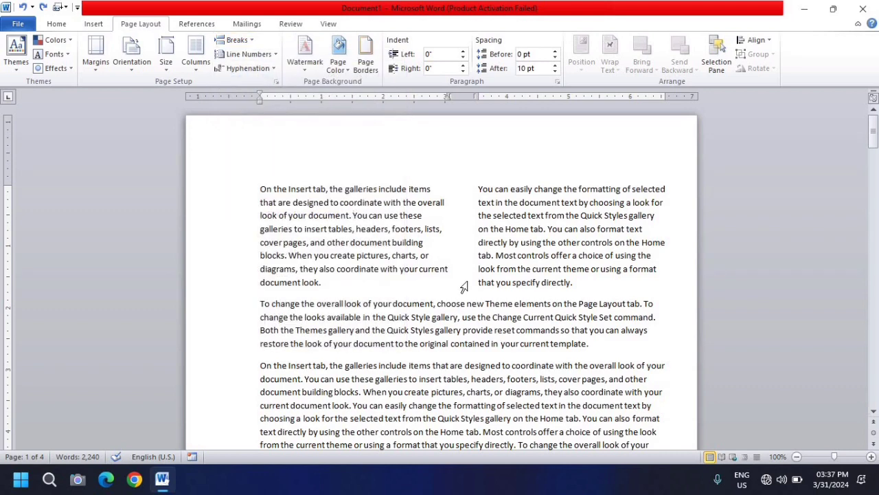
pyautogui.click(569, 330)
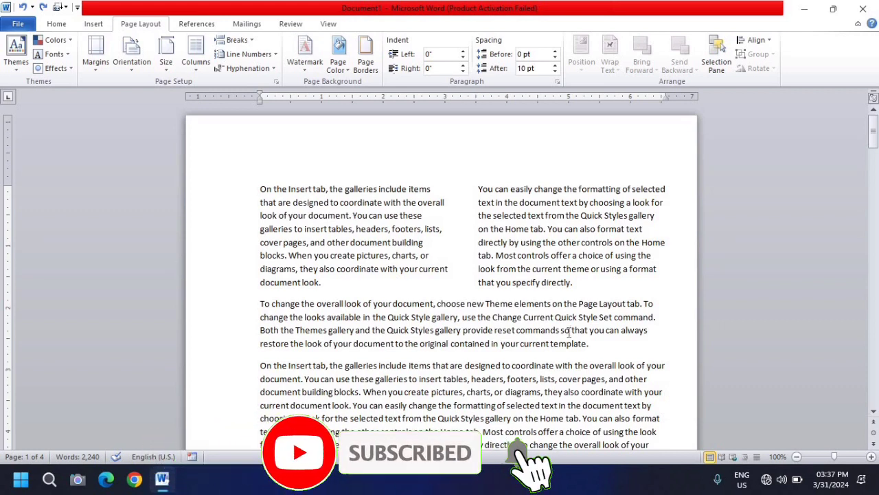
pyautogui.press('Return')
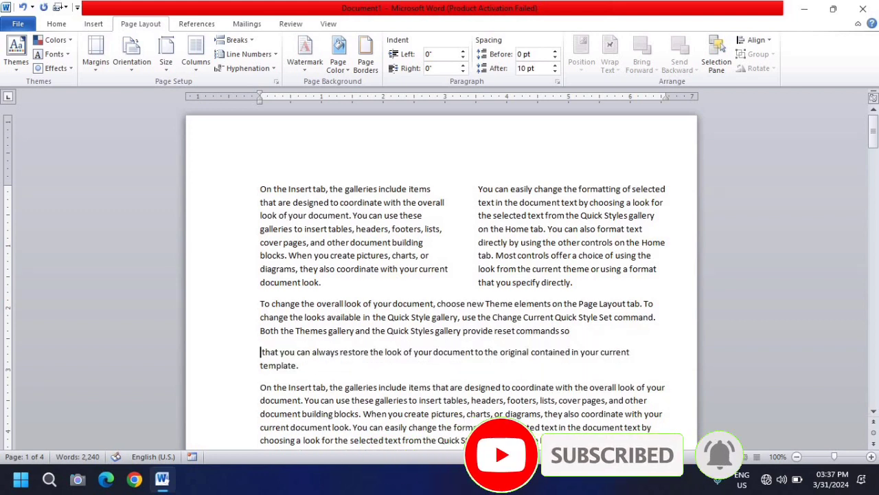
pyautogui.press('Delete')
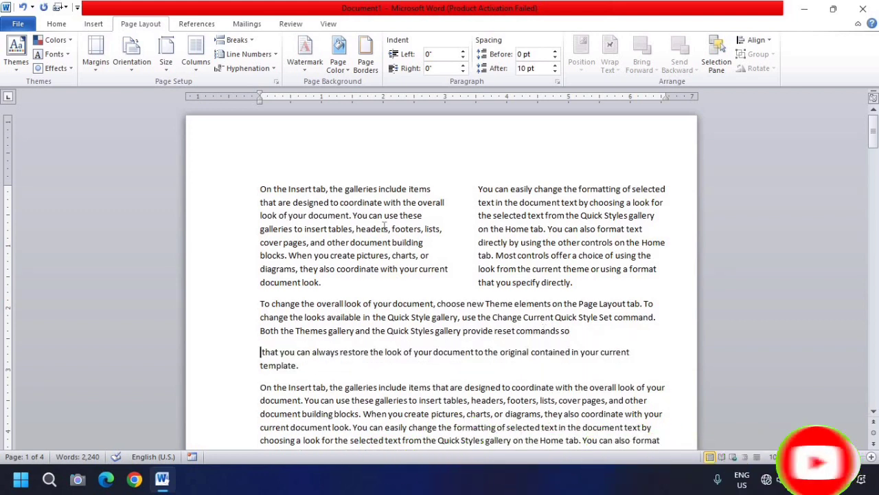
pyautogui.click(25, 7)
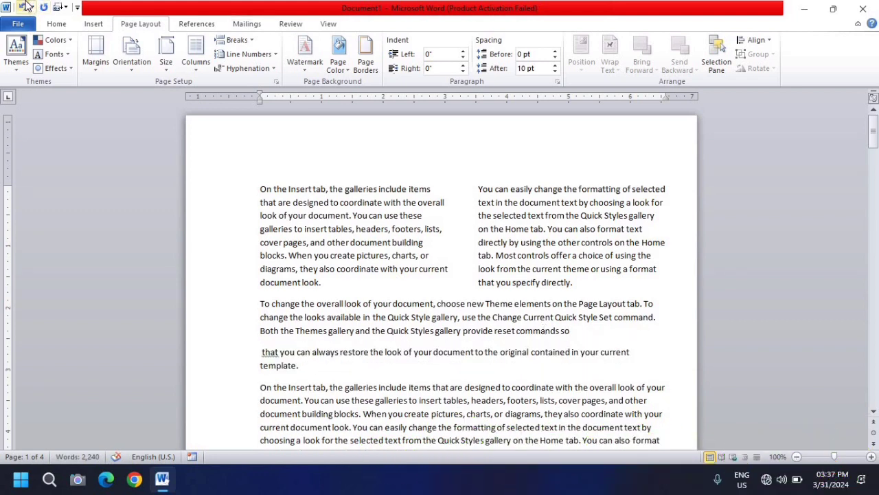
pyautogui.click(26, 7)
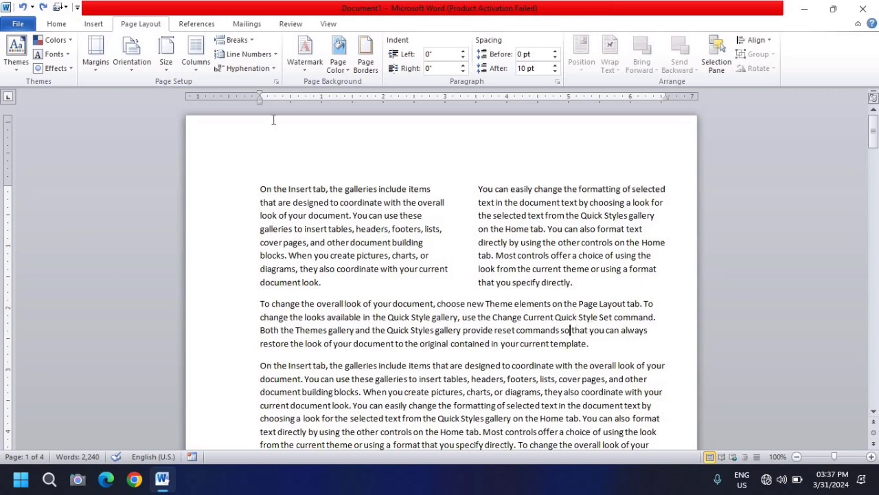
# Step: Insert a text wrapping break after "provide reset commands so" in the third paragraph
pyautogui.click(245, 41)
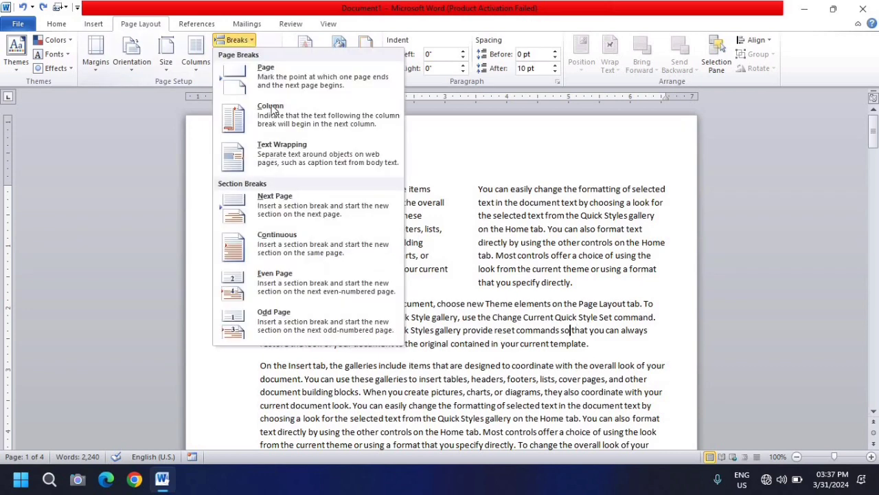
pyautogui.click(285, 160)
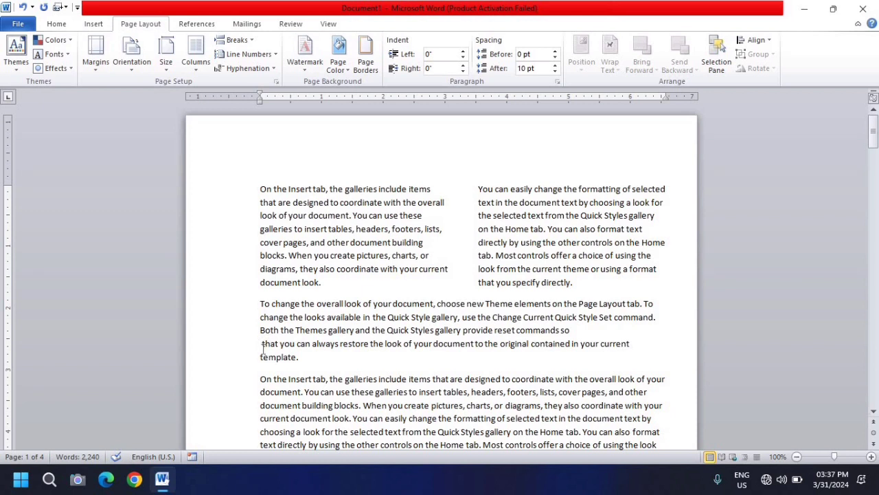
# Step: Examine the available section break types and look over the layout of all the document's pages
pyautogui.click(237, 40)
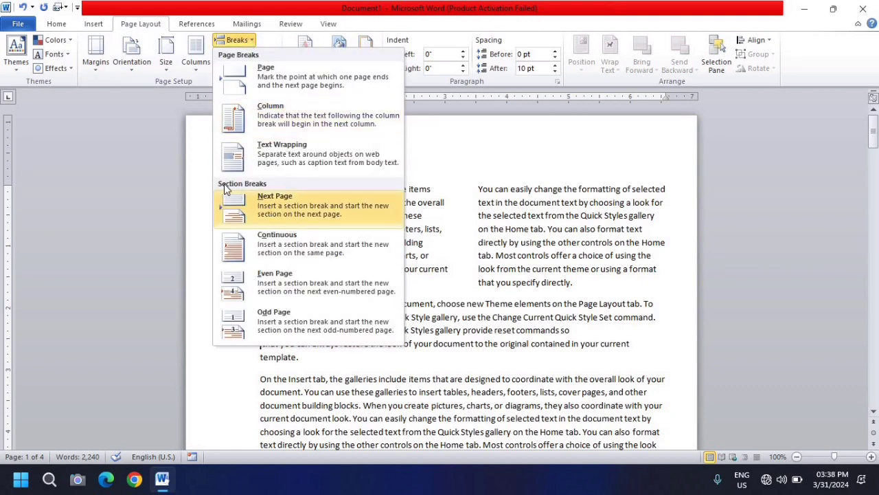
pyautogui.click(525, 233)
pyautogui.scroll(15, 521, 199)
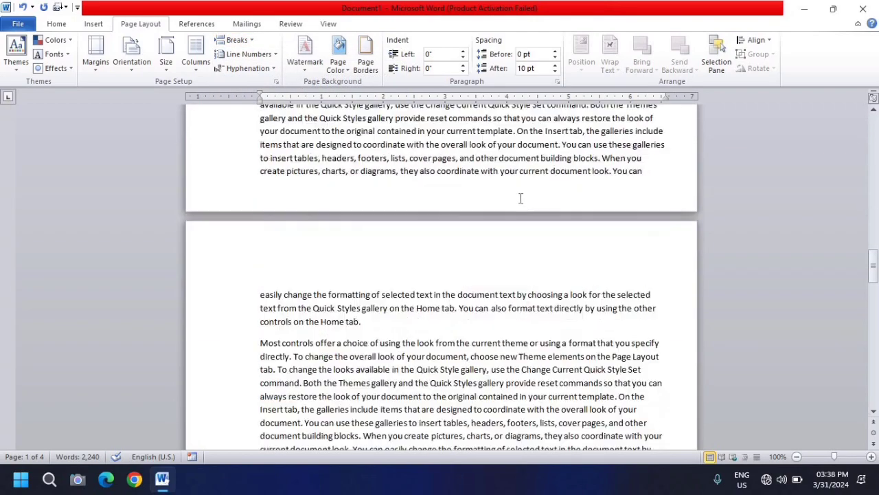
pyautogui.scroll(10, 520, 198)
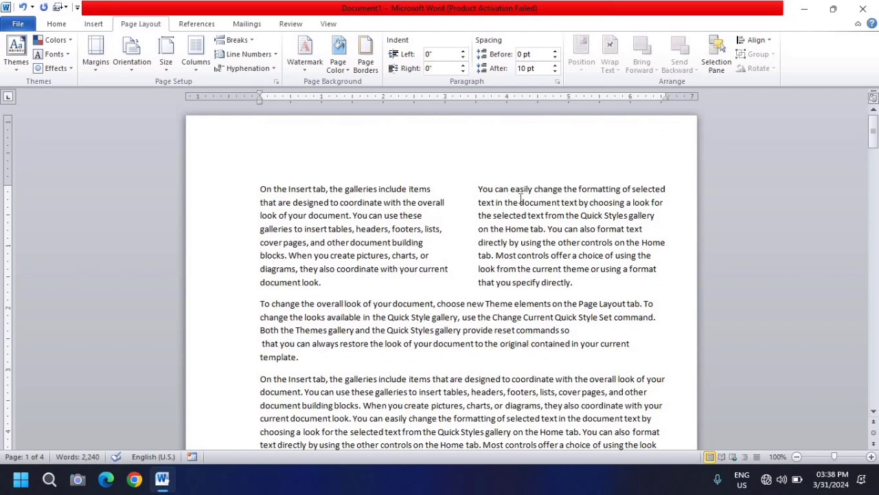
pyautogui.scroll(-20, 521, 199)
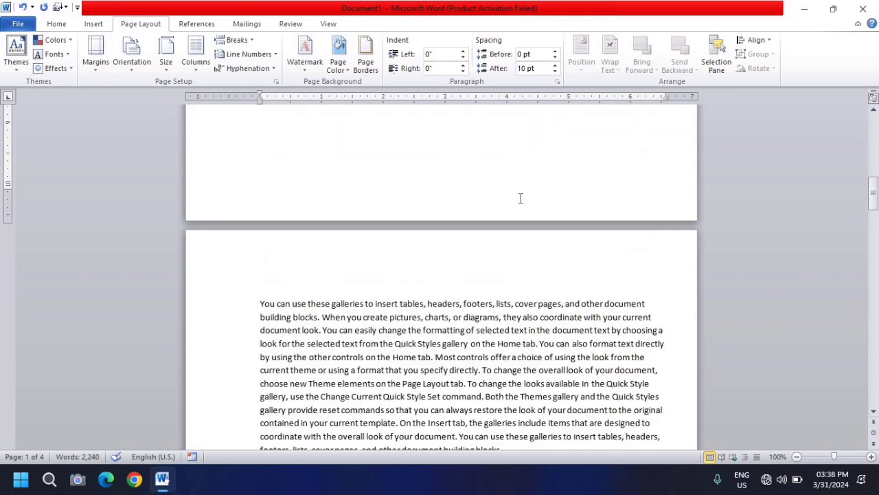
pyautogui.scroll(-15, 521, 199)
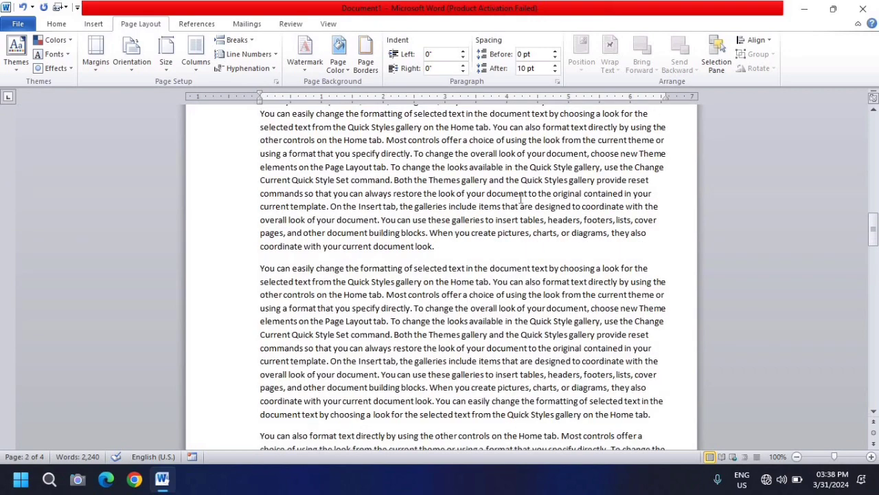
pyautogui.scroll(2, 521, 198)
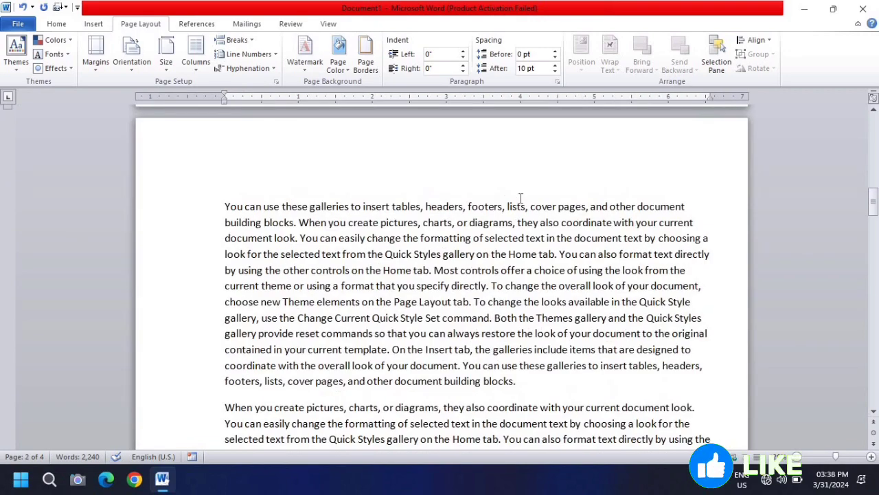
pyautogui.scroll(1, 521, 198)
pyautogui.scroll(-2, 521, 199)
pyautogui.scroll(-5, 521, 199)
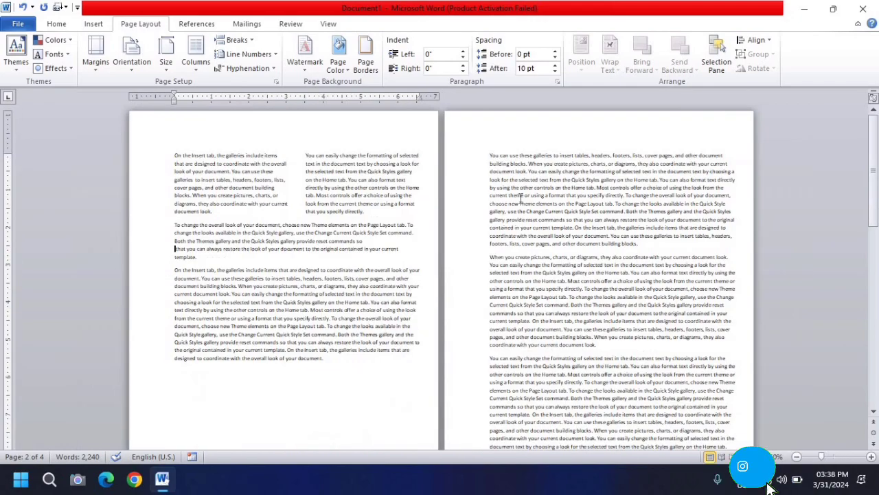
pyautogui.scroll(-6, 520, 198)
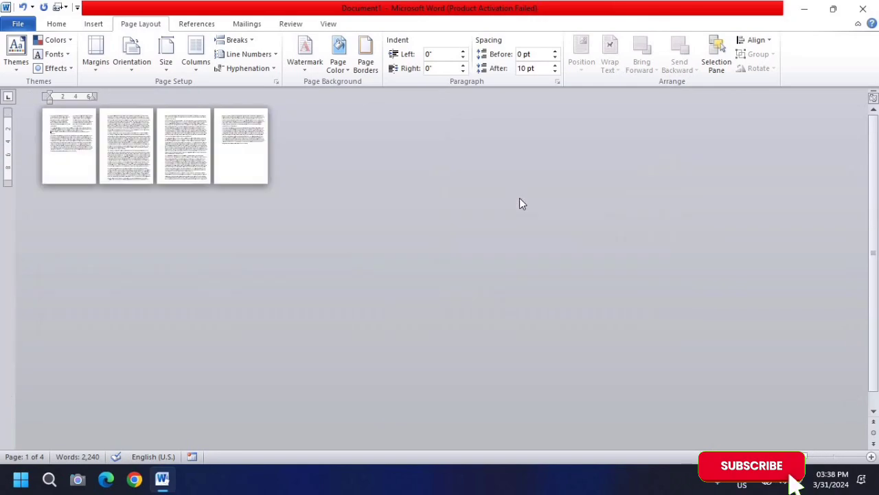
pyautogui.scroll(3, 520, 198)
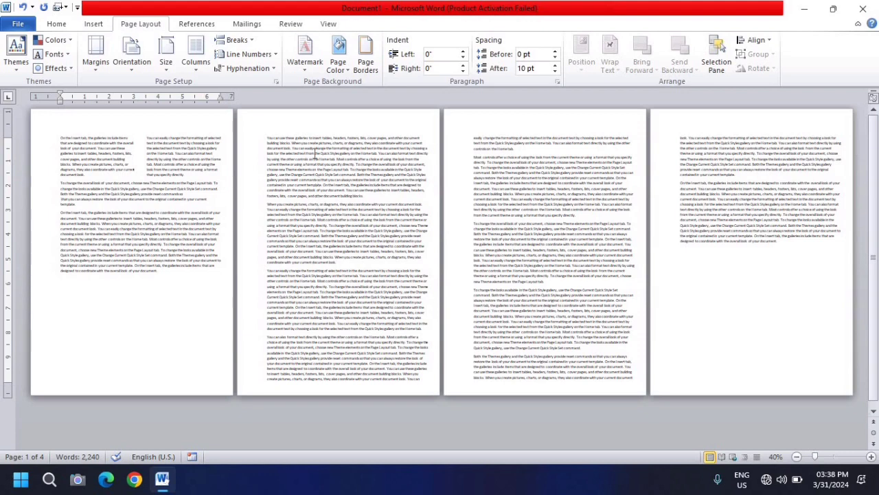
# Step: Add the built-in Alphabet header with the document title "Ms Word" and return to the body text
pyautogui.doubleClick(336, 121)
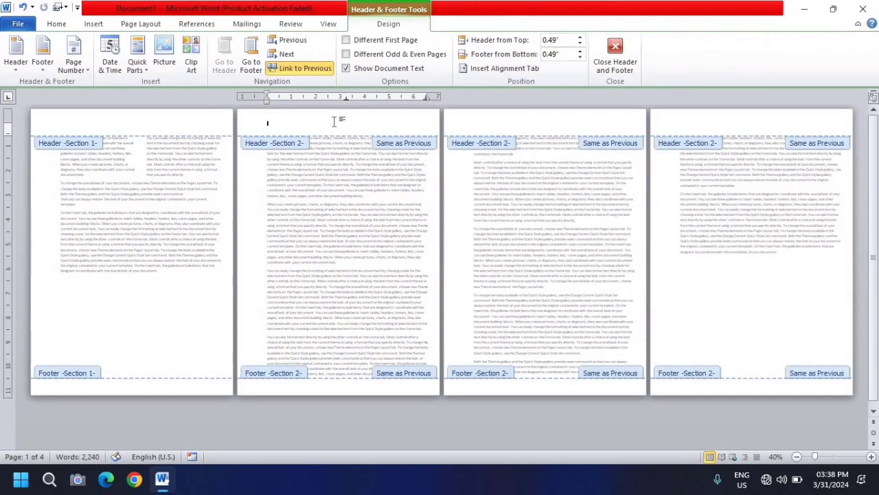
pyautogui.click(10, 61)
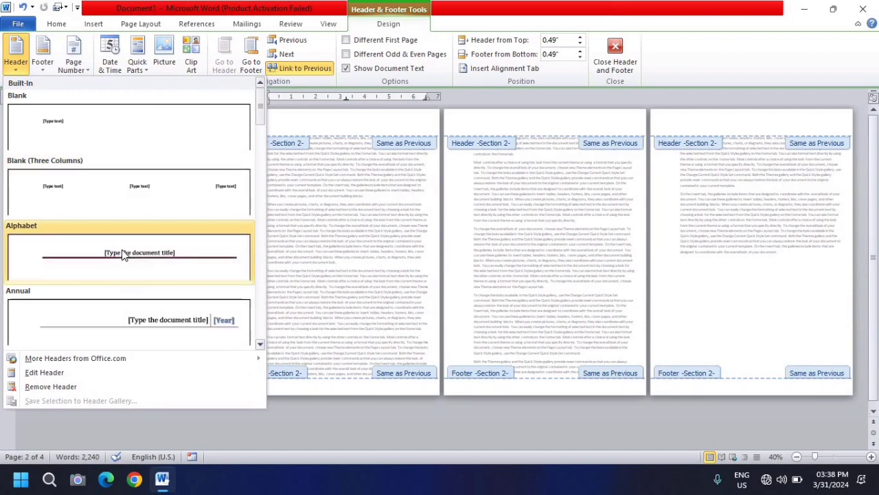
pyautogui.click(123, 254)
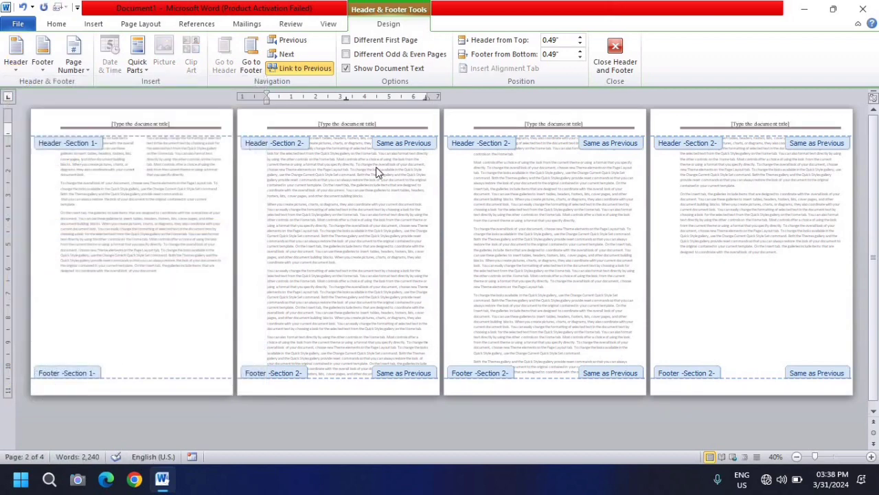
pyautogui.click(162, 124)
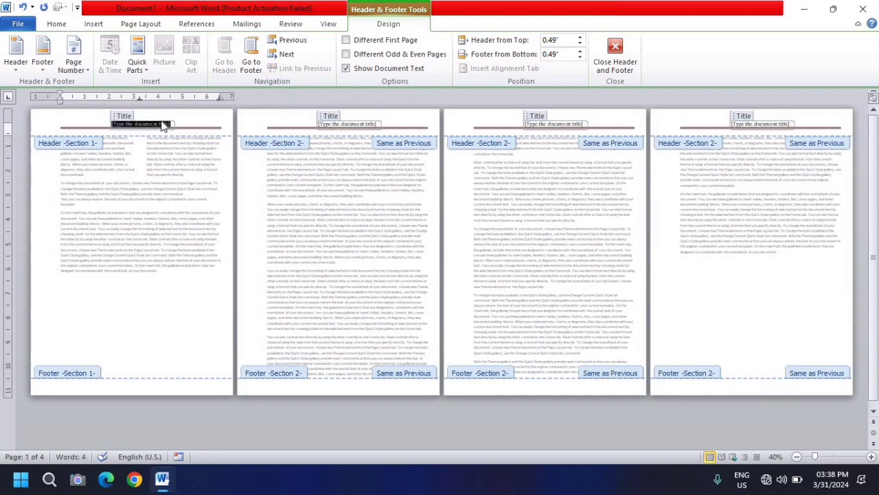
pyautogui.write('Ms Word')
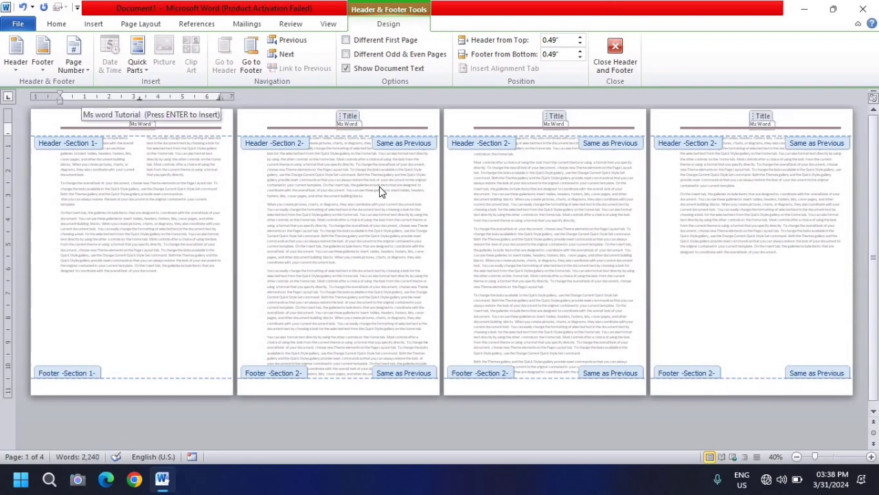
pyautogui.click(618, 54)
pyautogui.click(356, 217)
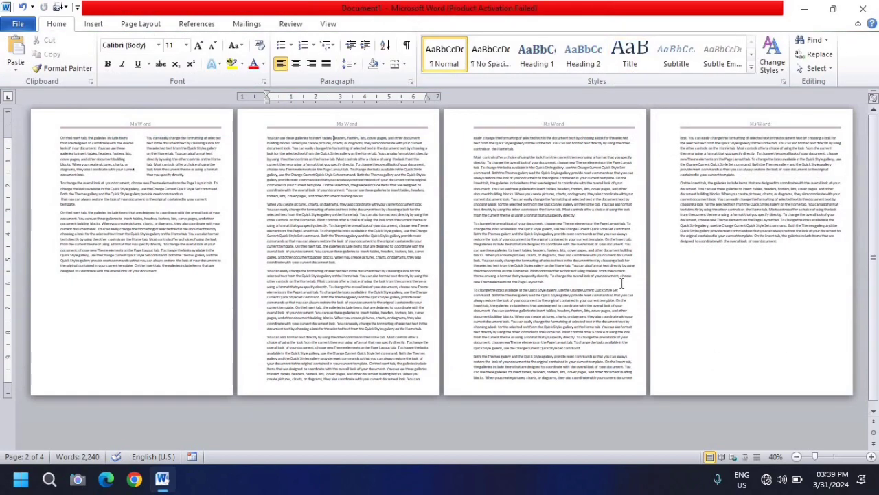
# Step: Insert a Next Page section break at the end of the document's last paragraph
pyautogui.click(870, 456)
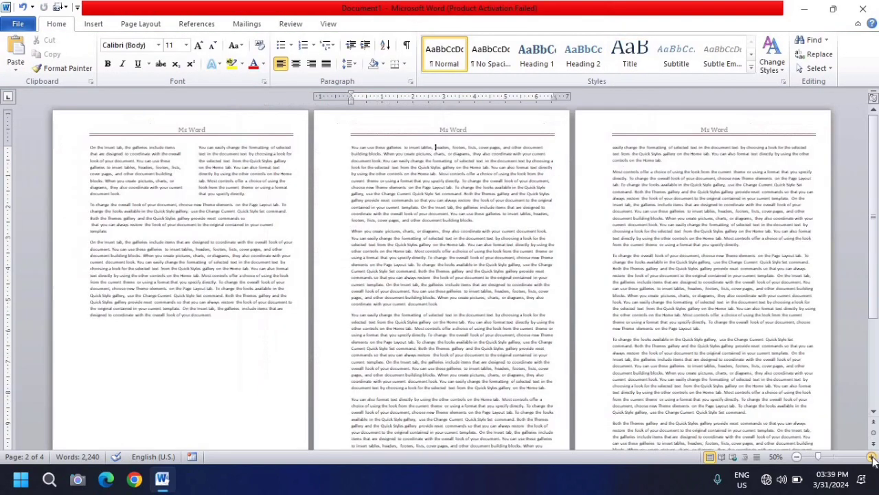
pyautogui.click(871, 457)
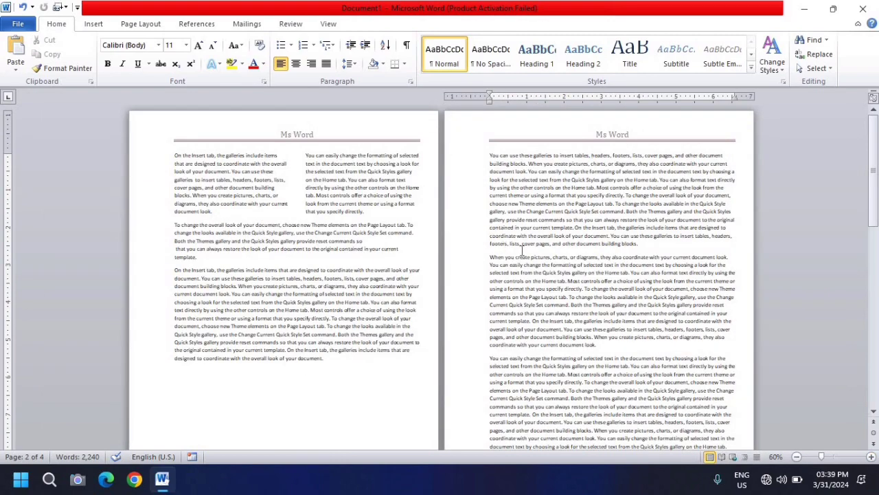
pyautogui.scroll(-10, 526, 250)
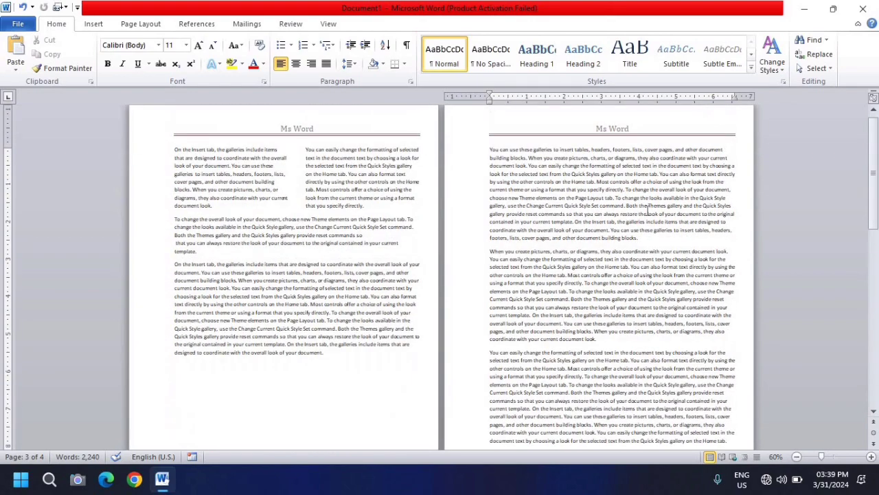
pyautogui.scroll(-10, 647, 207)
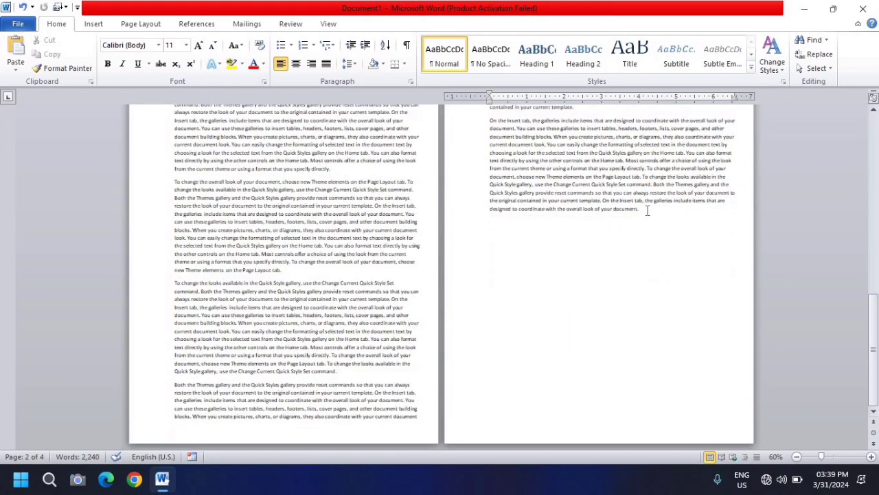
pyautogui.click(647, 211)
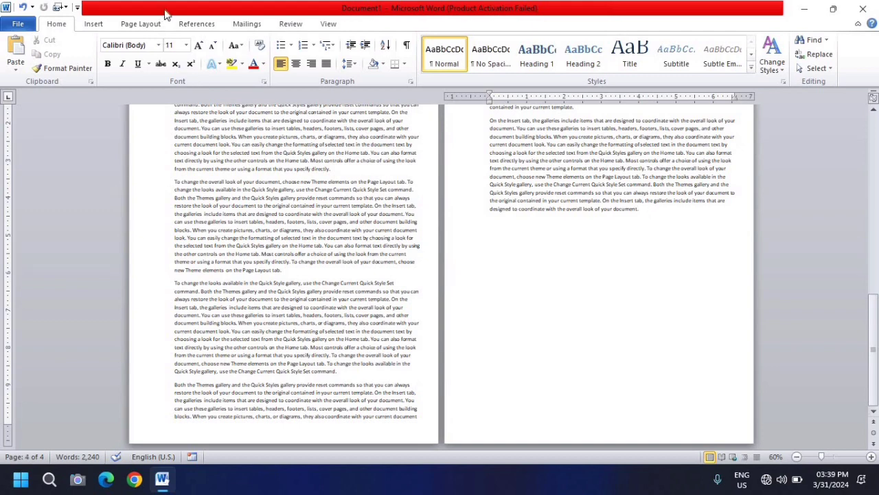
pyautogui.click(142, 27)
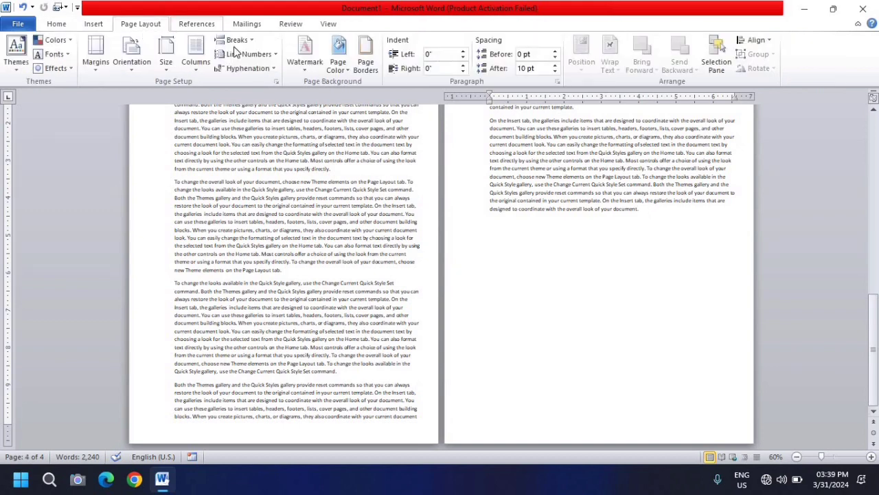
pyautogui.click(253, 45)
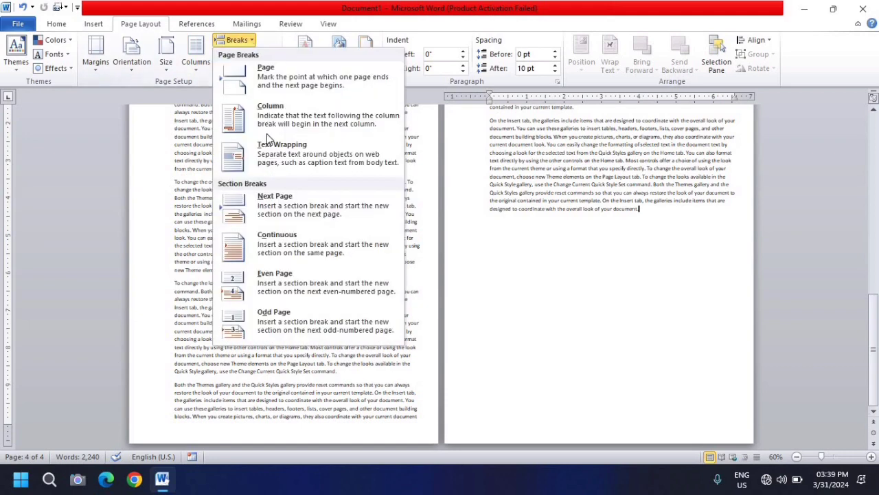
pyautogui.click(287, 210)
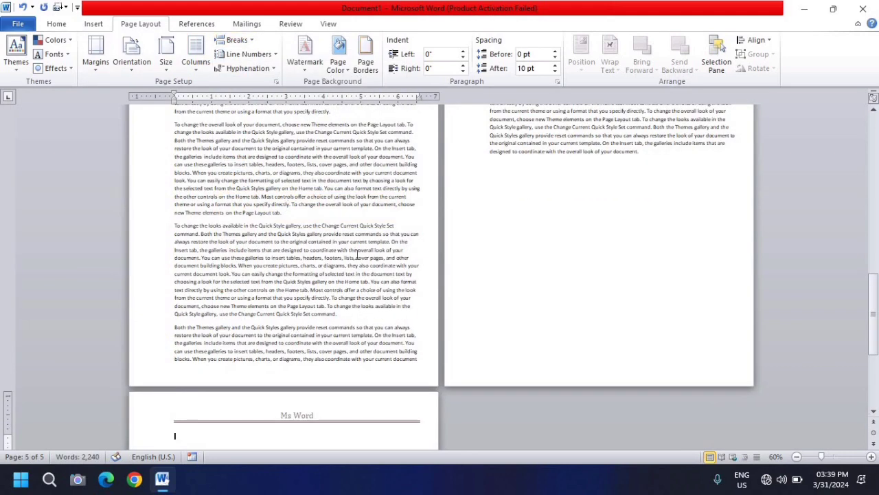
# Step: Open the header on the new last page for editing and compare the header section labels across all pages
pyautogui.scroll(-2, 356, 254)
pyautogui.scroll(-2, 335, 303)
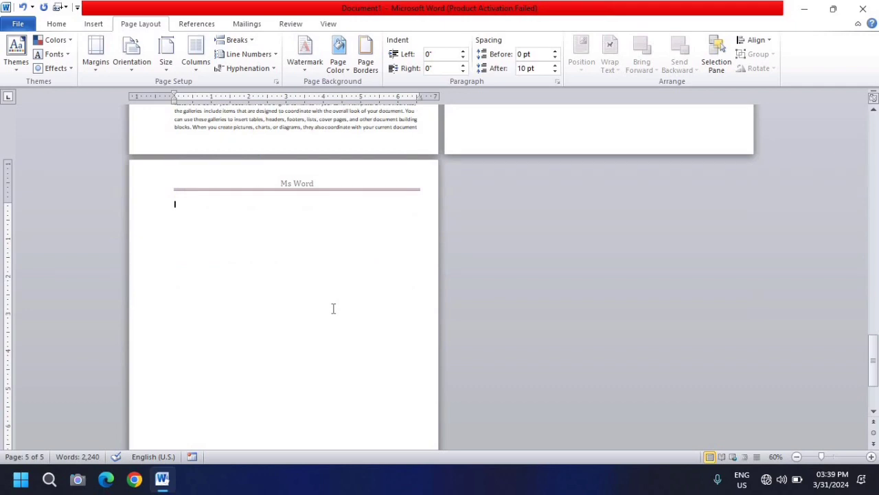
pyautogui.scroll(2, 333, 309)
pyautogui.scroll(5, 333, 309)
pyautogui.scroll(-5, 333, 309)
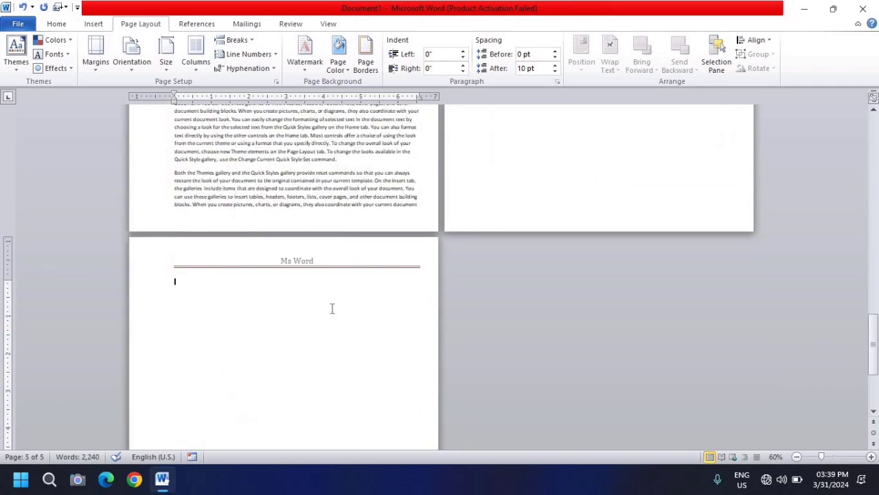
pyautogui.doubleClick(305, 263)
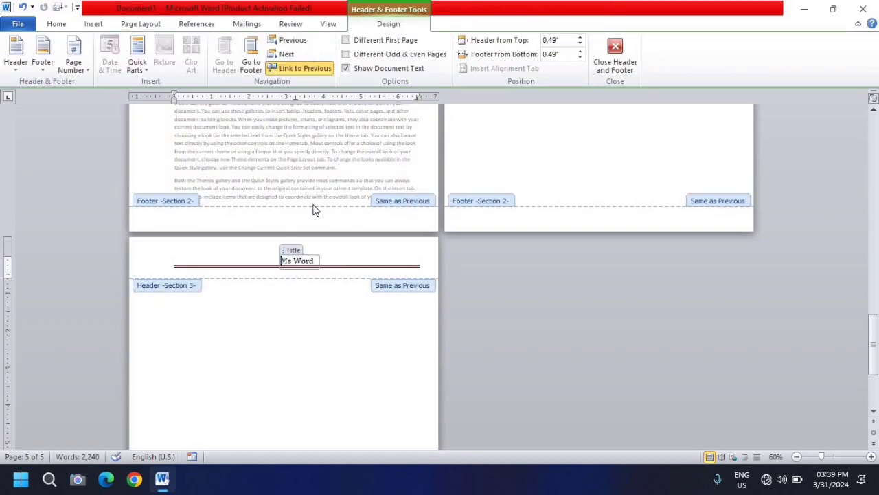
pyautogui.scroll(15, 338, 181)
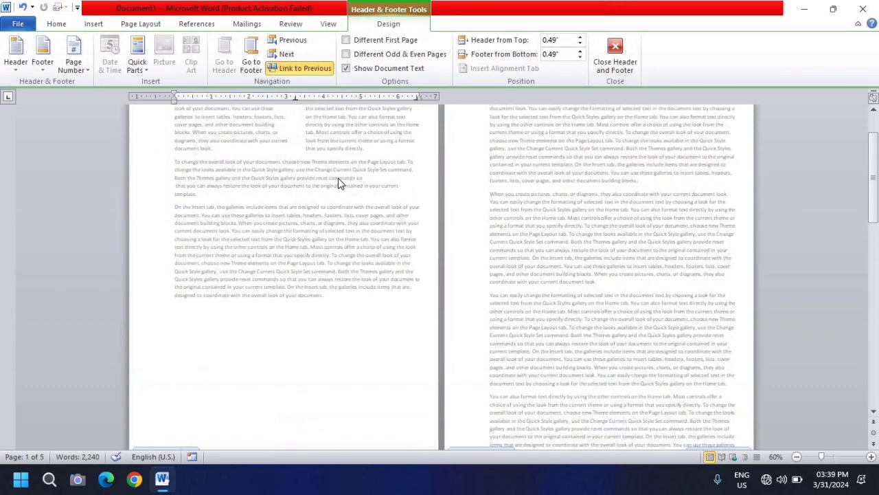
pyautogui.scroll(2, 338, 178)
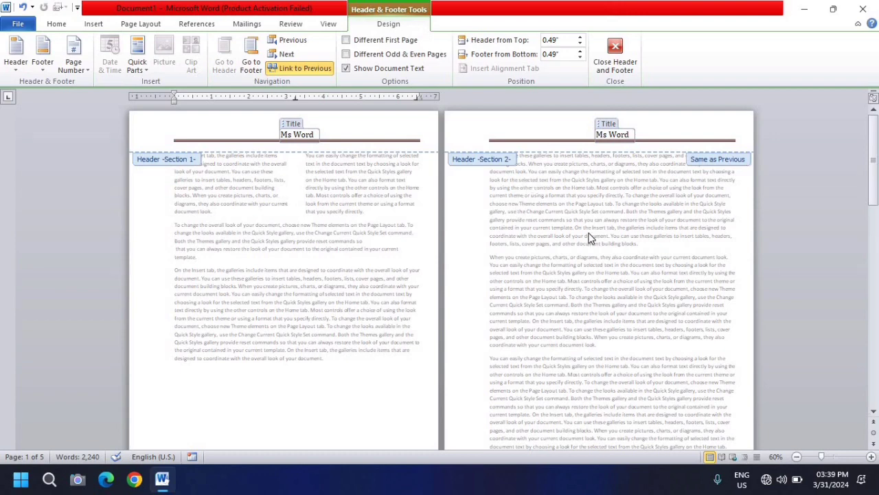
pyautogui.scroll(-8, 589, 237)
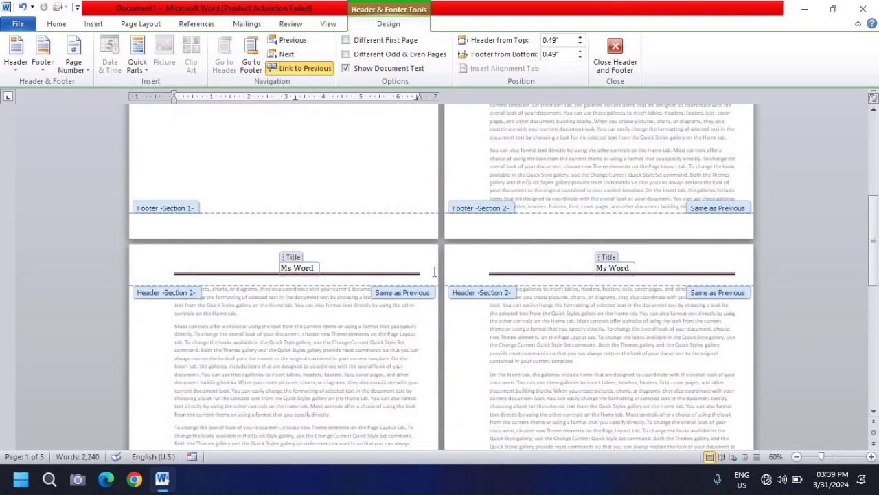
pyautogui.scroll(-12, 318, 267)
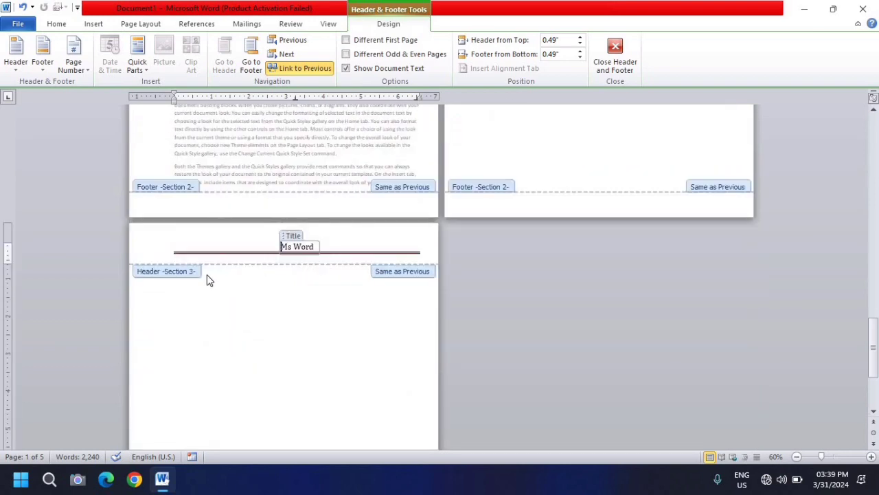
pyautogui.scroll(4, 378, 190)
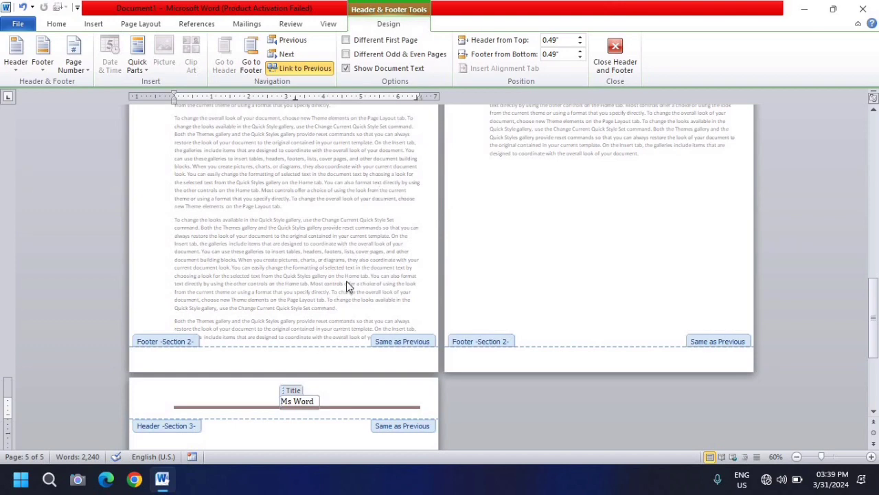
pyautogui.scroll(2, 347, 285)
pyautogui.scroll(-6, 334, 298)
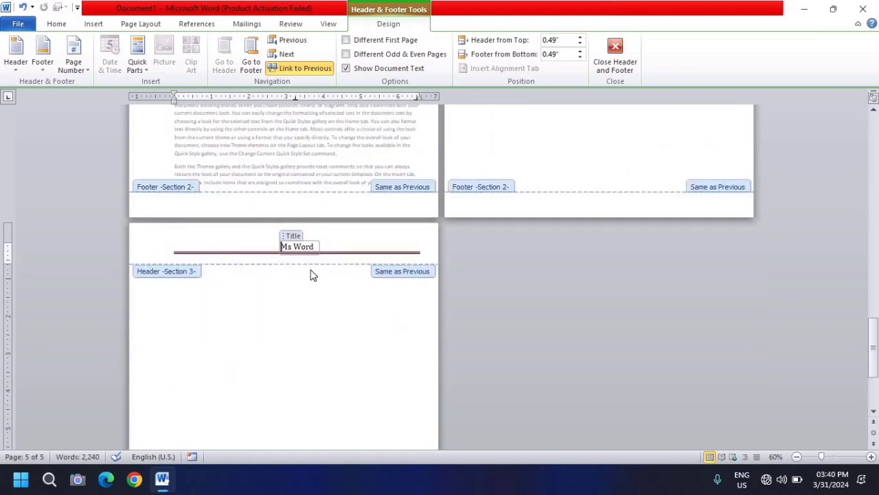
pyautogui.scroll(20, 353, 172)
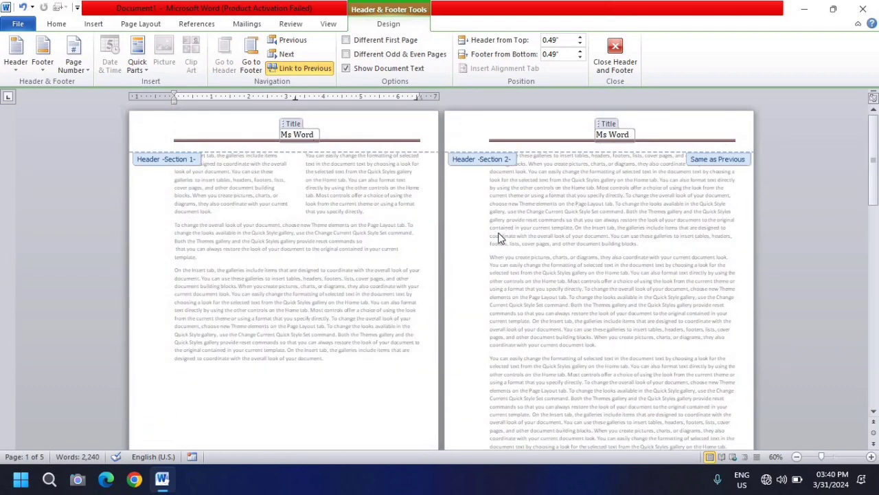
# Step: Unlink the last page's header from the previous section and change its title to "Microsoft Word"
pyautogui.scroll(-5, 487, 233)
pyautogui.scroll(-5, 479, 230)
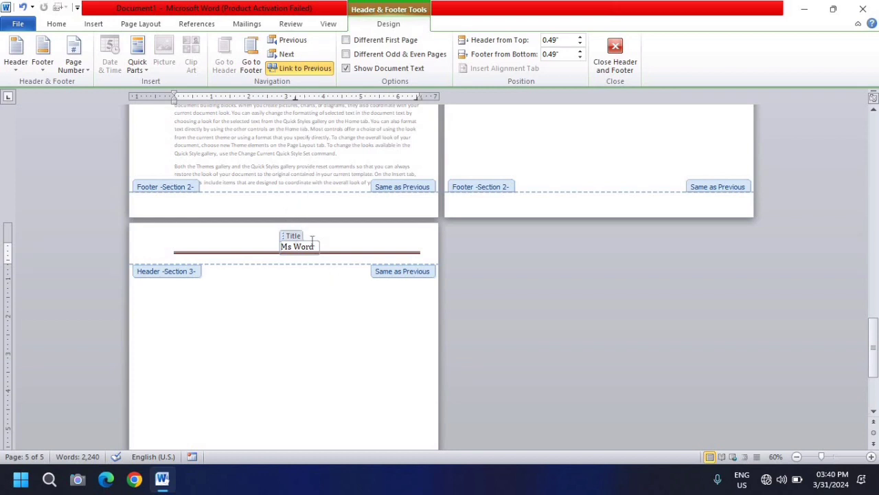
pyautogui.click(325, 70)
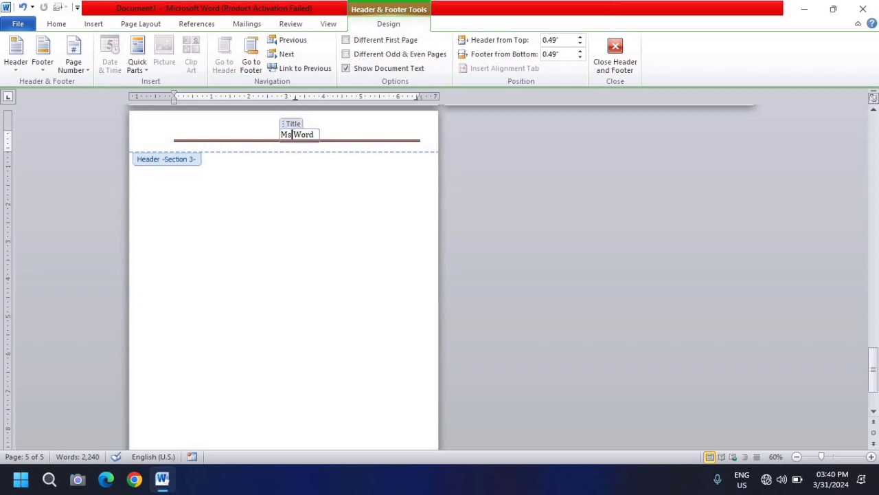
pyautogui.press('BackSpace')
pyautogui.press('BackSpace')
pyautogui.press('BackSpace')
pyautogui.write('Microsoft')
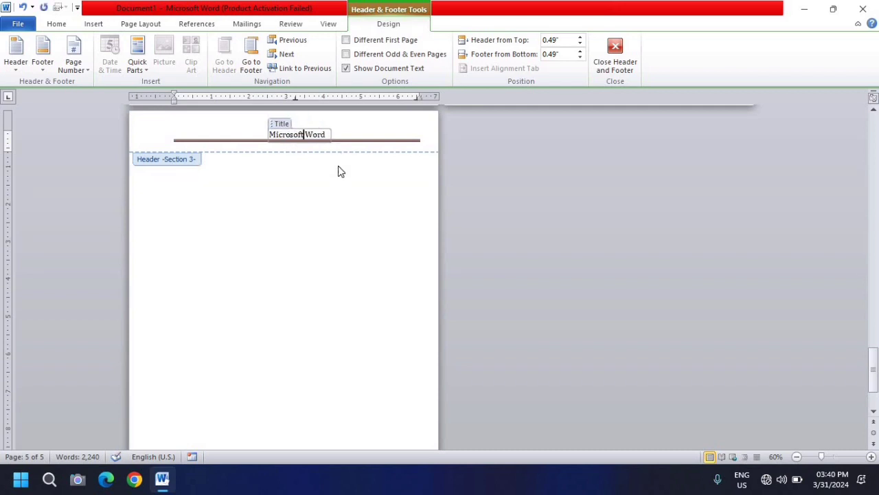
# Step: Return to the body text and compare the header titles across all pages of the document
pyautogui.scroll(15, 334, 193)
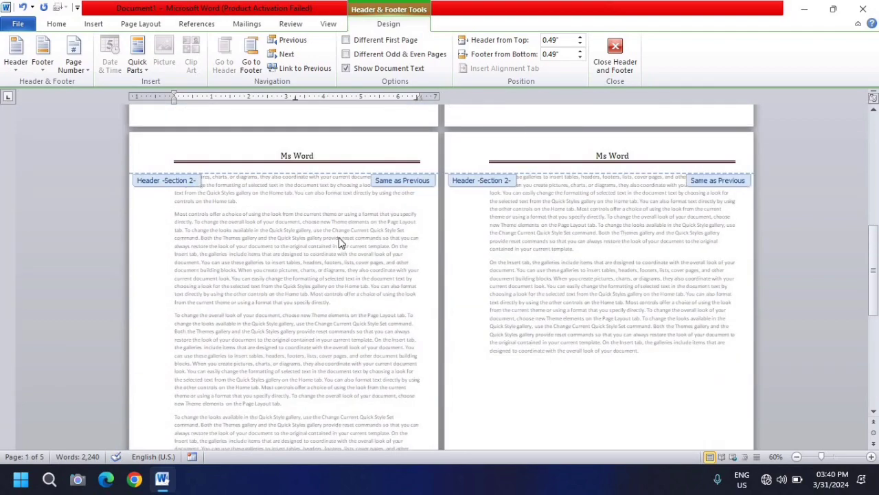
pyautogui.scroll(-3, 319, 217)
pyautogui.doubleClick(327, 214)
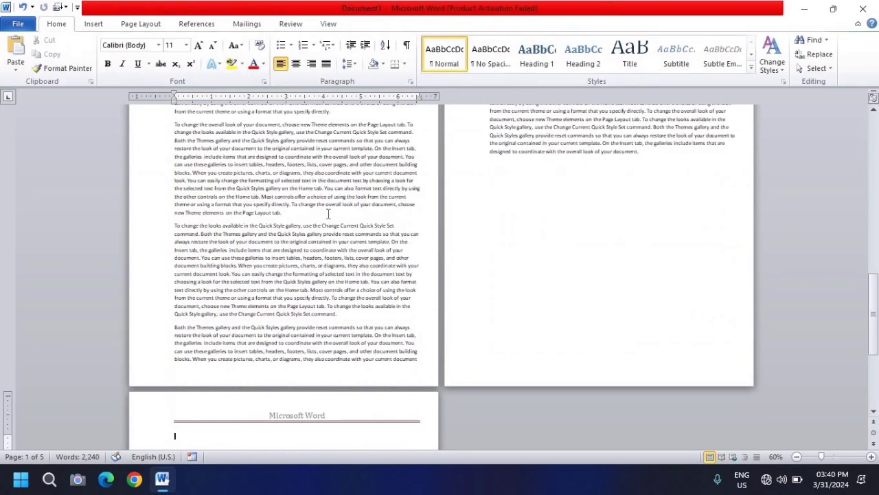
pyautogui.scroll(-1, 327, 214)
pyautogui.scroll(-5, 327, 214)
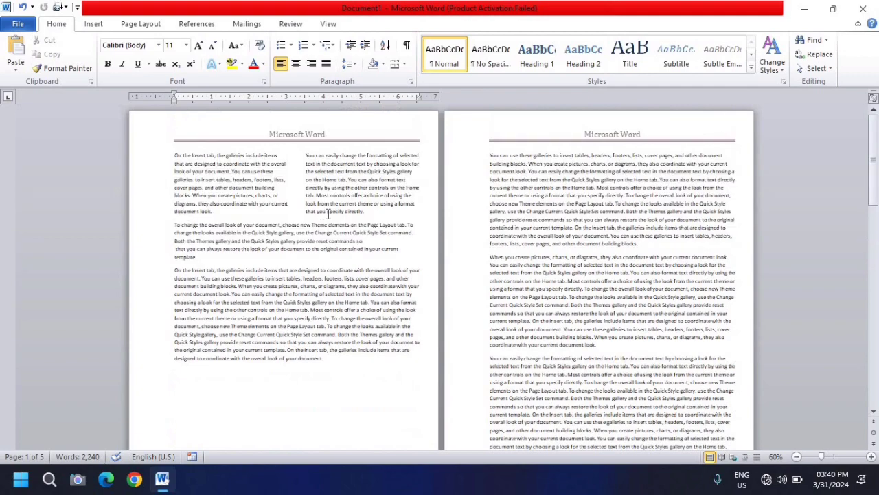
pyautogui.scroll(-8, 326, 213)
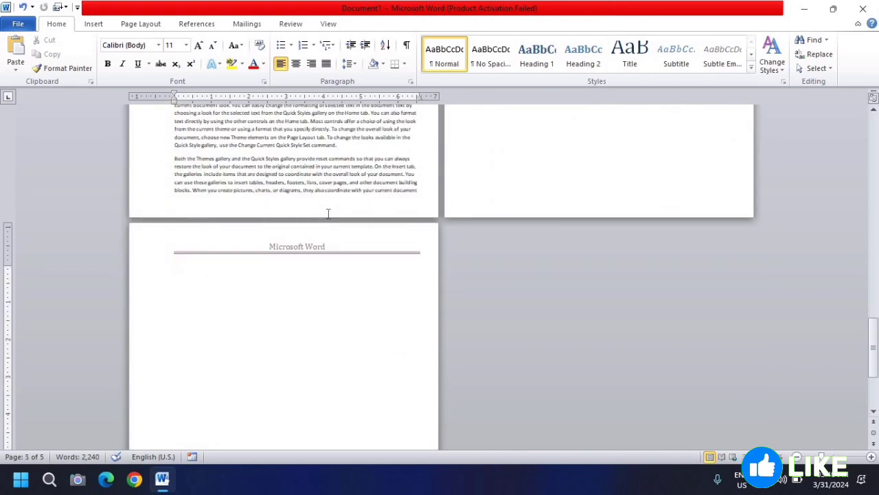
pyautogui.scroll(5, 328, 214)
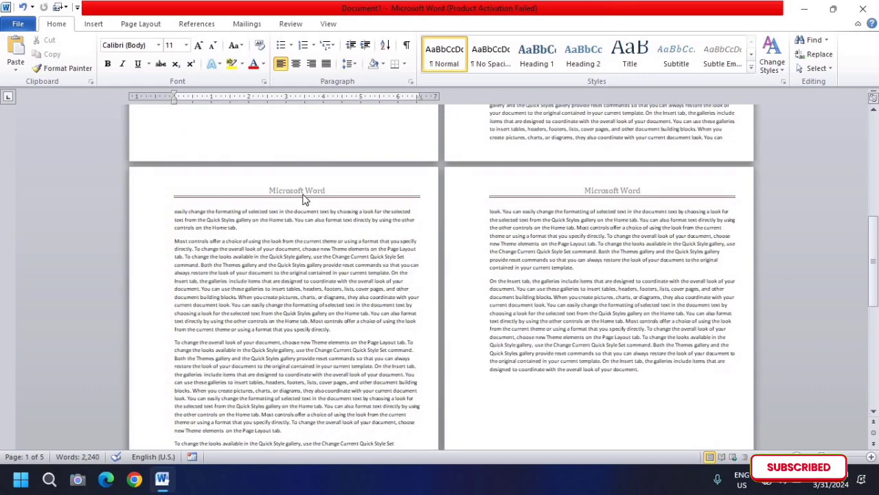
pyautogui.scroll(-5, 305, 199)
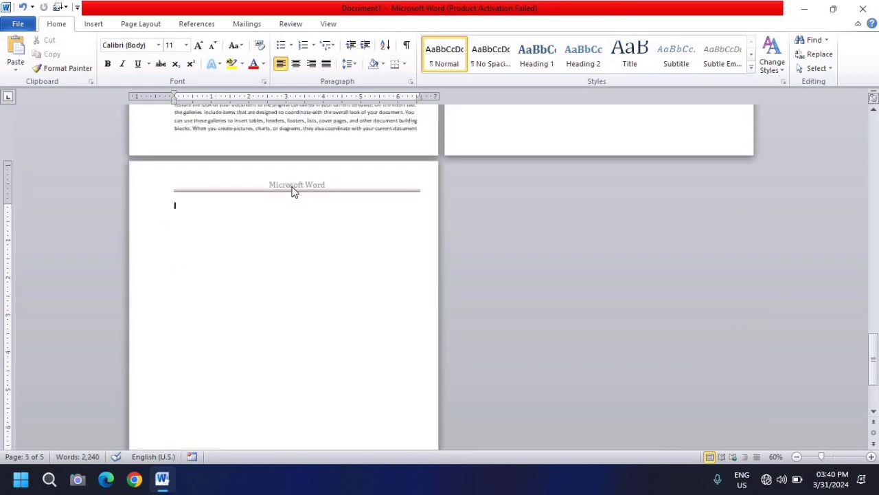
pyautogui.scroll(10, 330, 179)
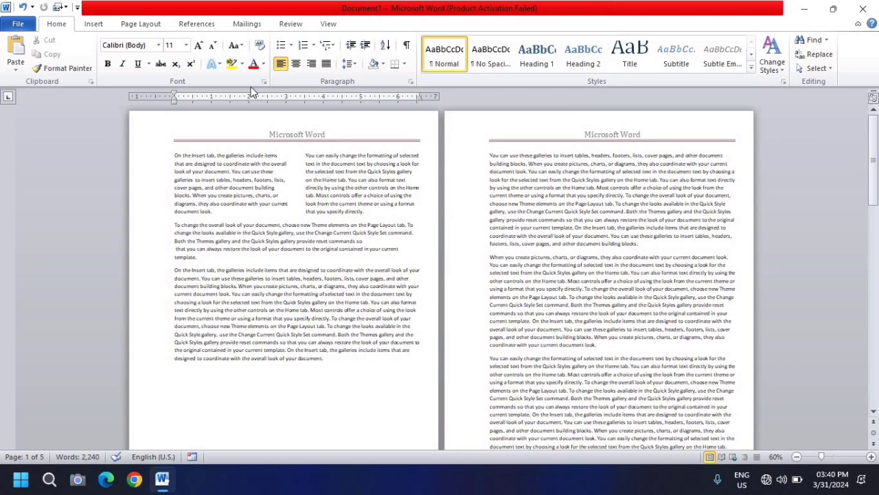
# Step: Examine the Even Page and Odd Page section break types
pyautogui.click(145, 24)
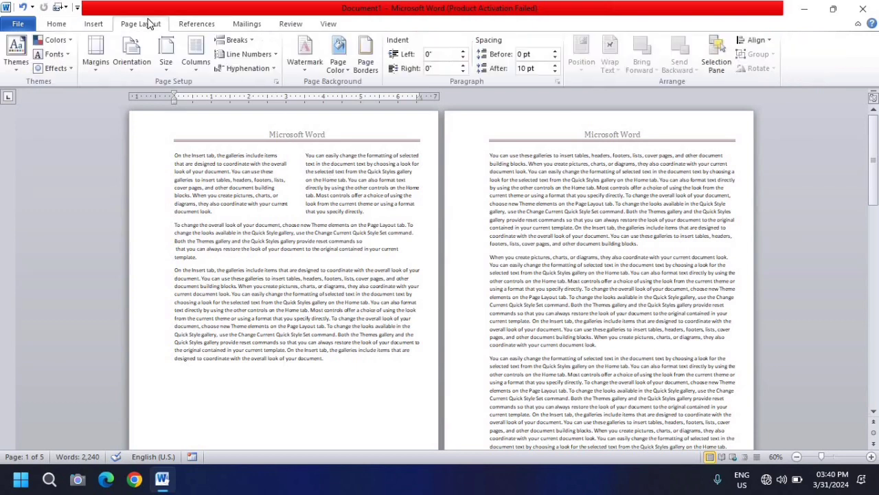
pyautogui.click(247, 44)
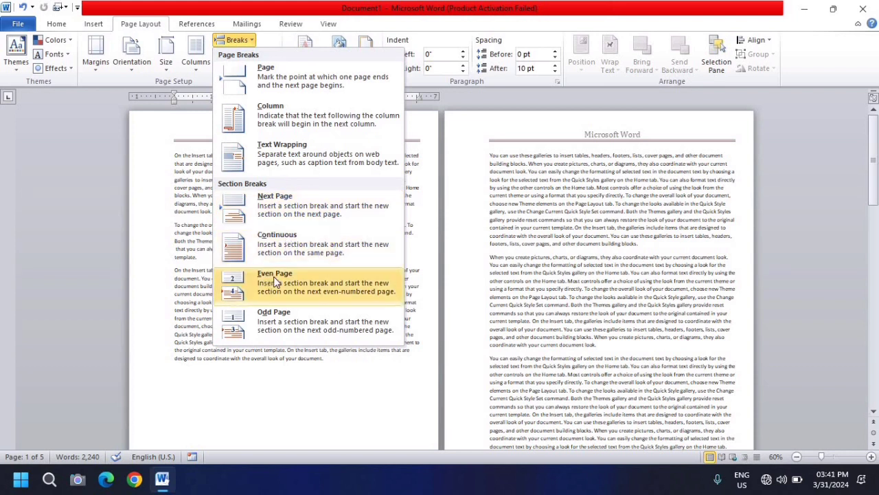
pyautogui.click(512, 323)
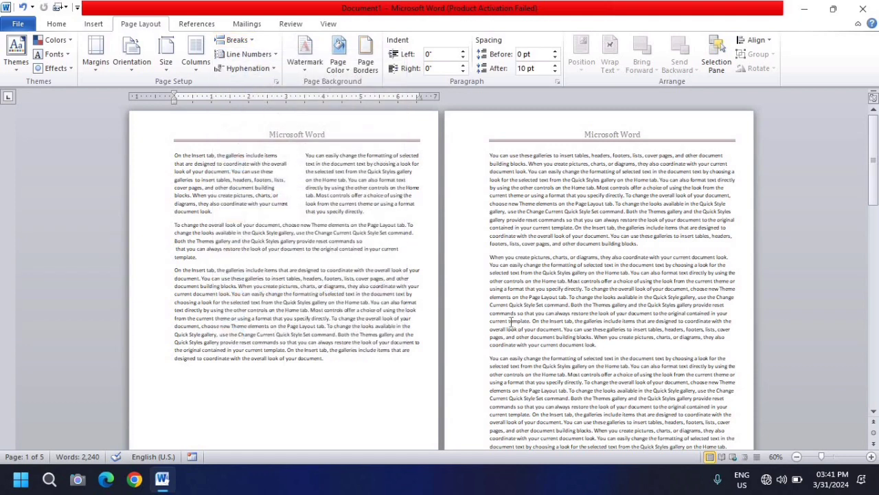
# Step: Replace the first page's header with a Plain Number 1 page number at the top of the page and return to the body text
pyautogui.doubleClick(362, 130)
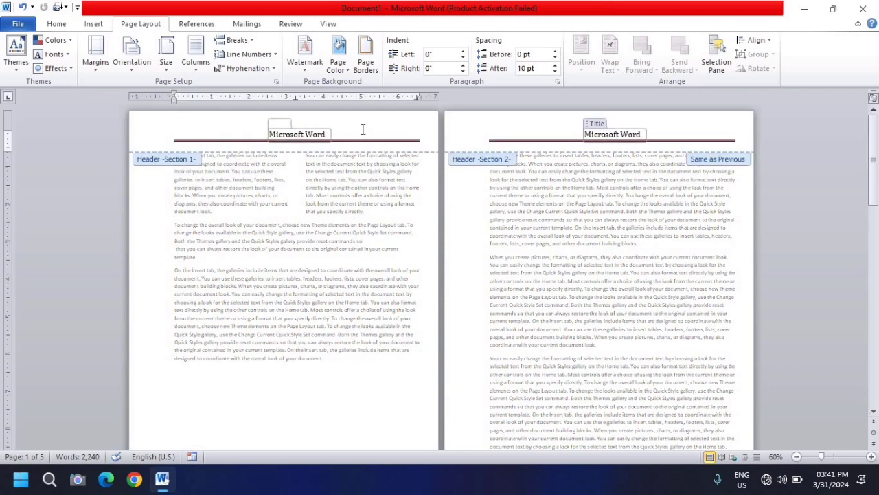
pyautogui.click(73, 62)
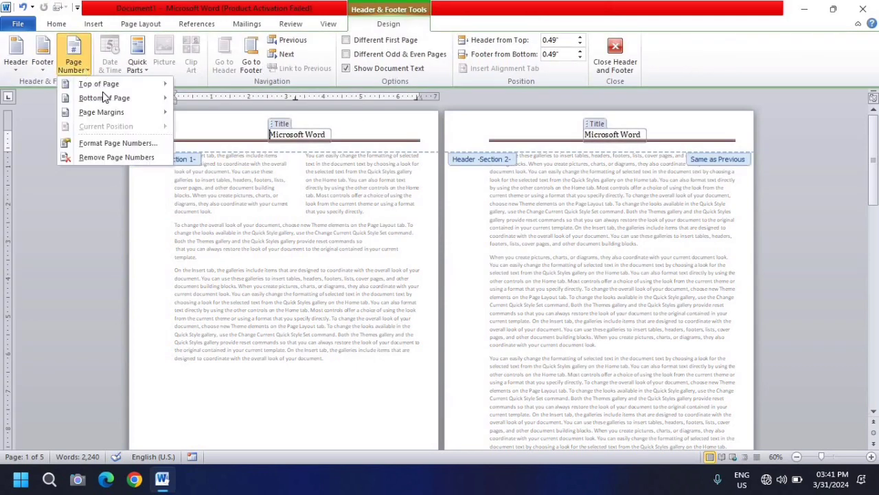
pyautogui.moveTo(113, 83)
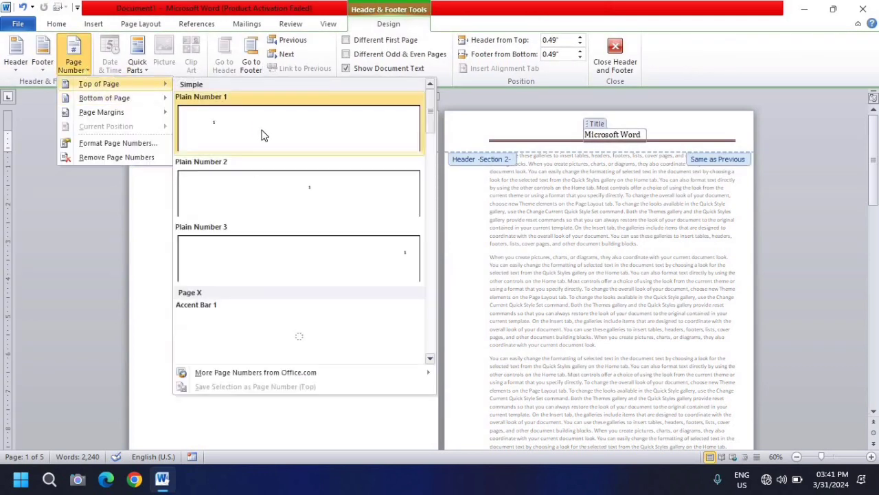
pyautogui.click(262, 131)
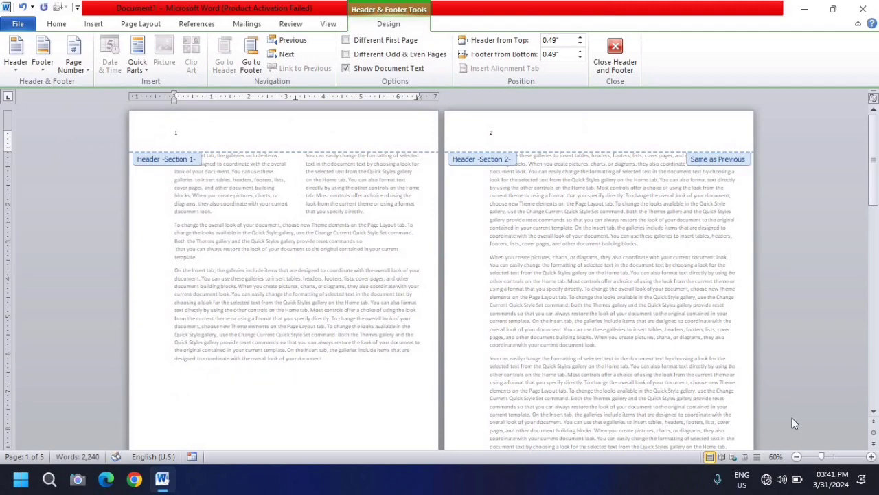
pyautogui.click(871, 457)
pyautogui.click(871, 457)
pyautogui.click(870, 457)
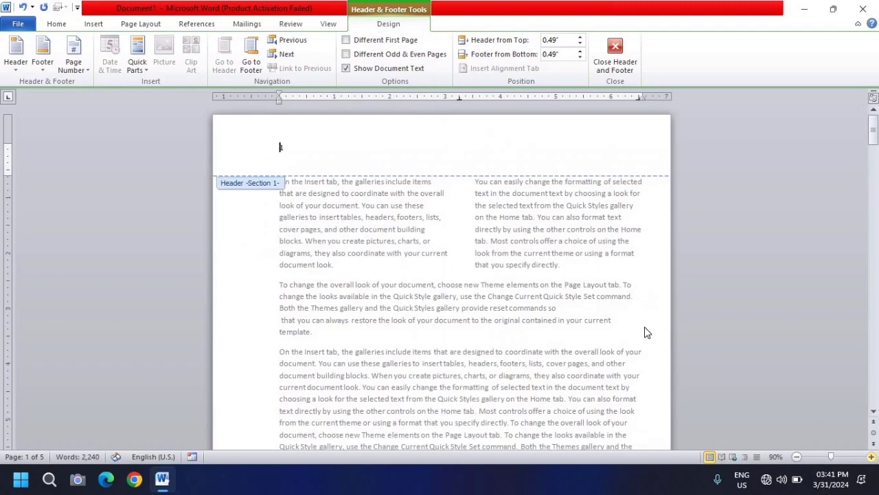
pyautogui.doubleClick(489, 247)
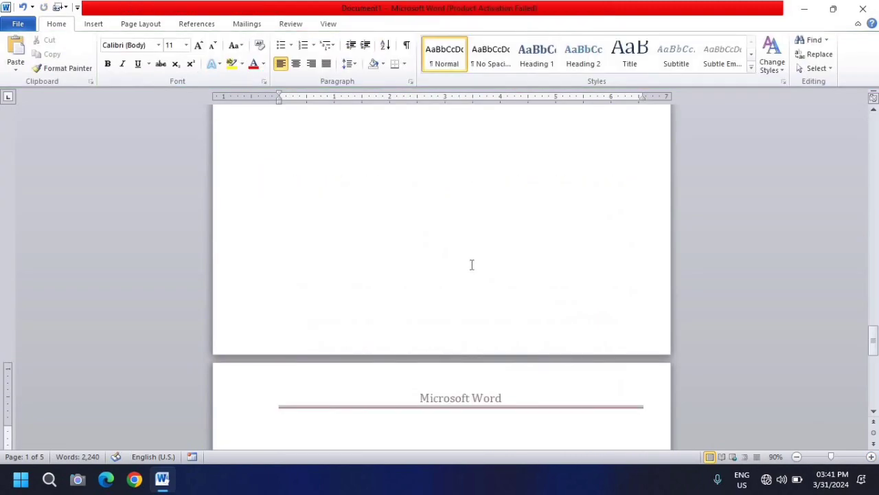
# Step: Insert two Even Page section breaks in a row before "look of your document" in the first page's opening paragraph
pyautogui.scroll(20, 472, 265)
pyautogui.scroll(10, 472, 265)
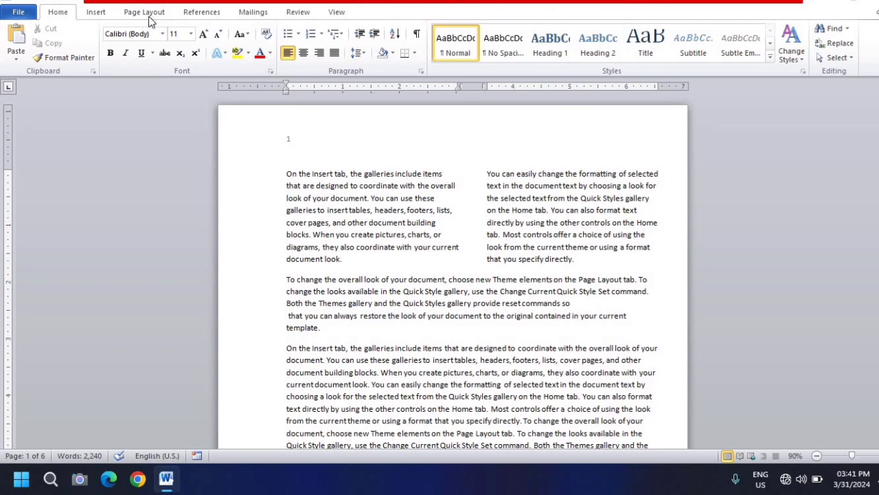
pyautogui.click(145, 13)
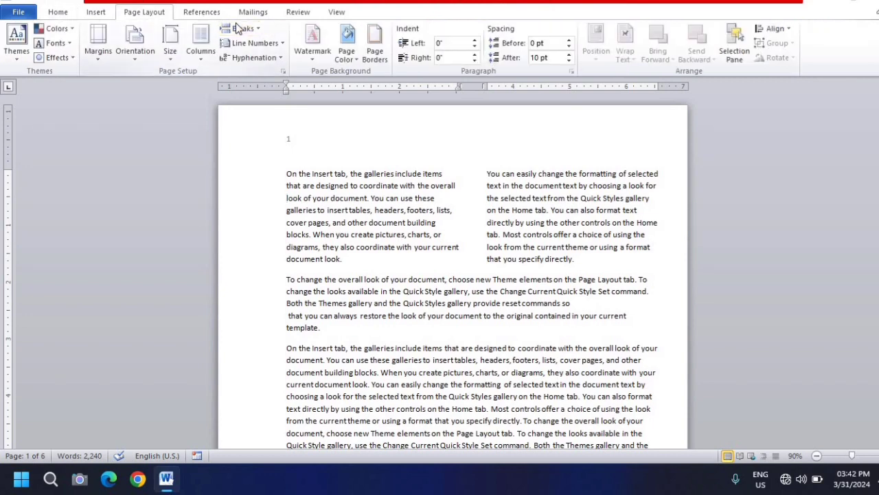
pyautogui.click(241, 28)
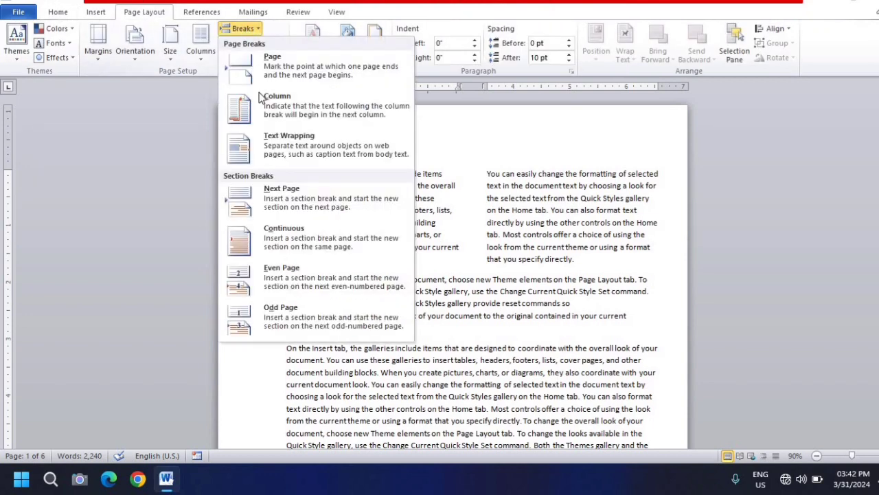
pyautogui.click(294, 282)
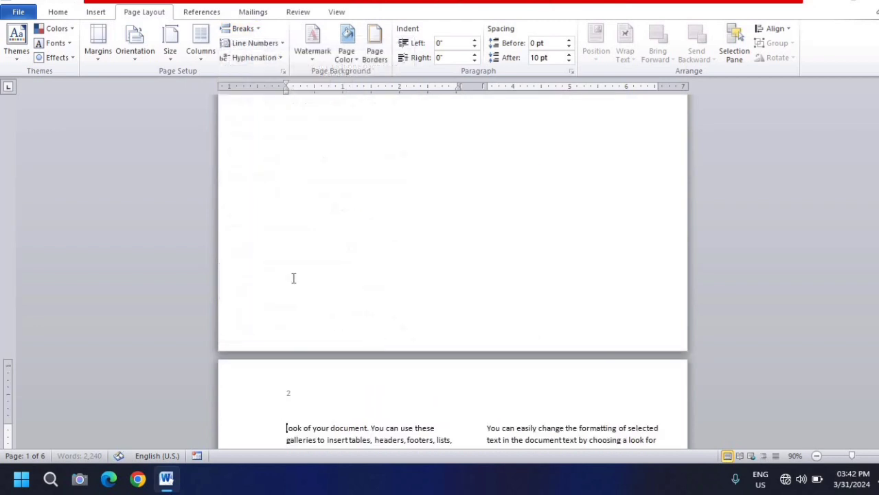
pyautogui.scroll(-5, 327, 411)
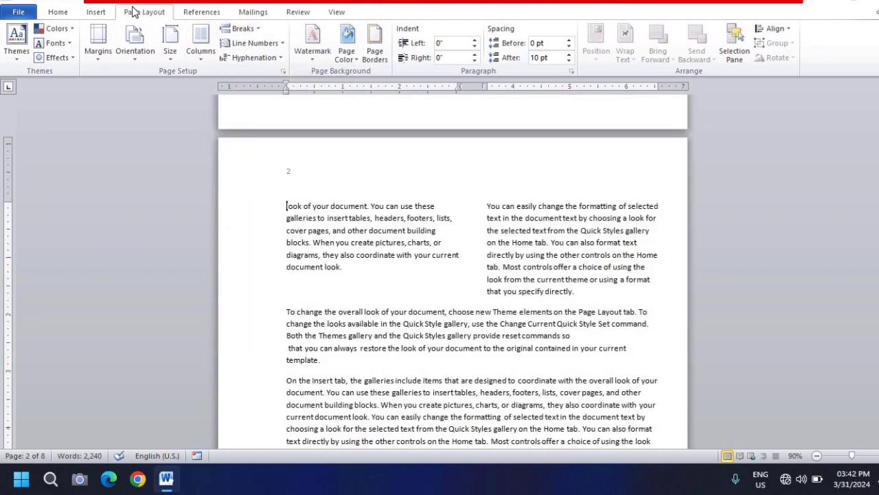
pyautogui.click(253, 30)
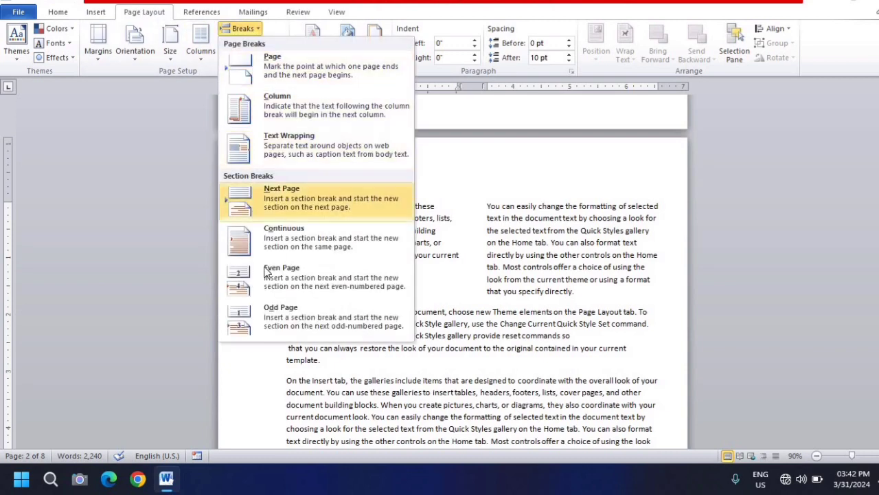
pyautogui.click(294, 283)
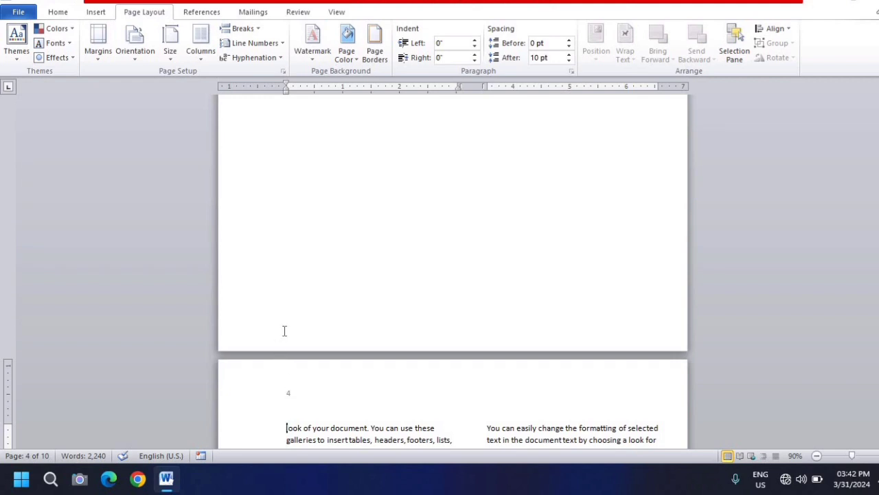
# Step: Insert two Odd Page section breaks in a row before "that are designed to coordinate" in the first page's text
pyautogui.scroll(15, 284, 330)
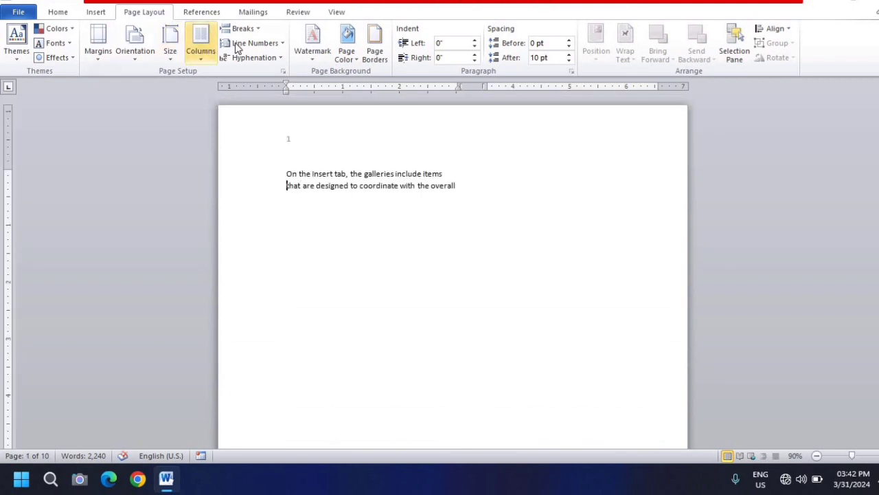
pyautogui.click(254, 31)
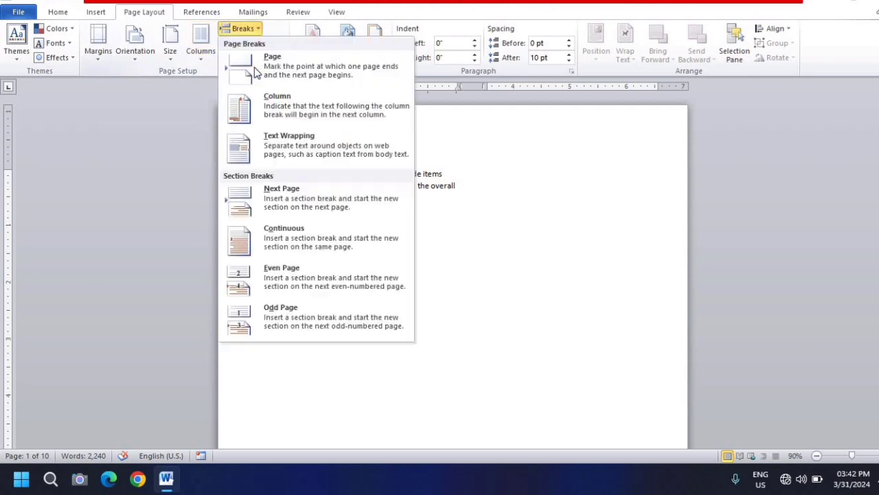
pyautogui.click(305, 318)
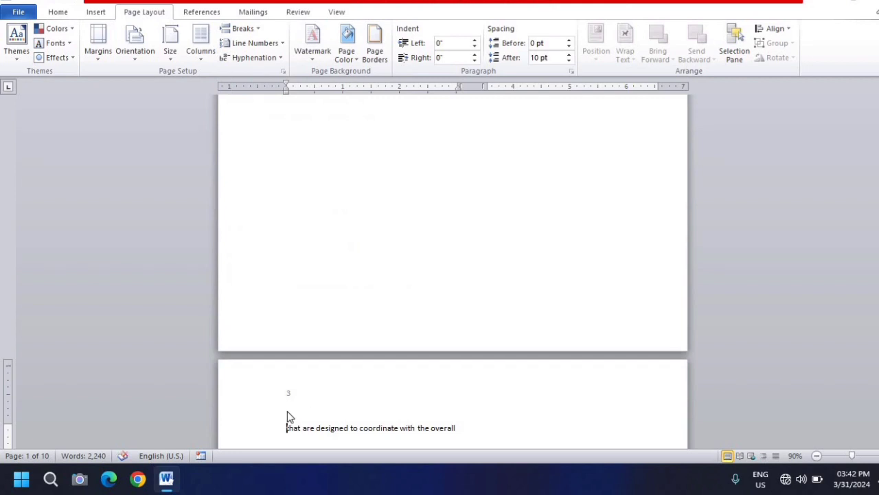
pyautogui.click(244, 28)
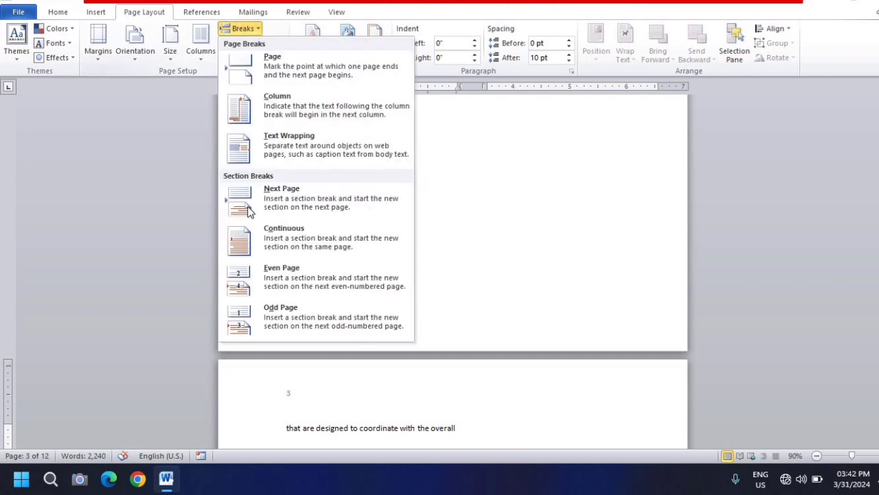
pyautogui.click(233, 316)
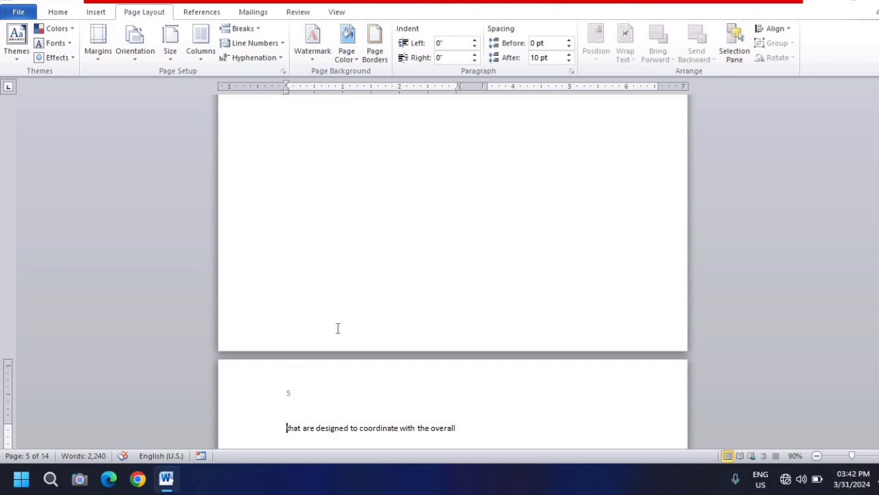
pyautogui.scroll(3, 337, 327)
pyautogui.scroll(3, 338, 327)
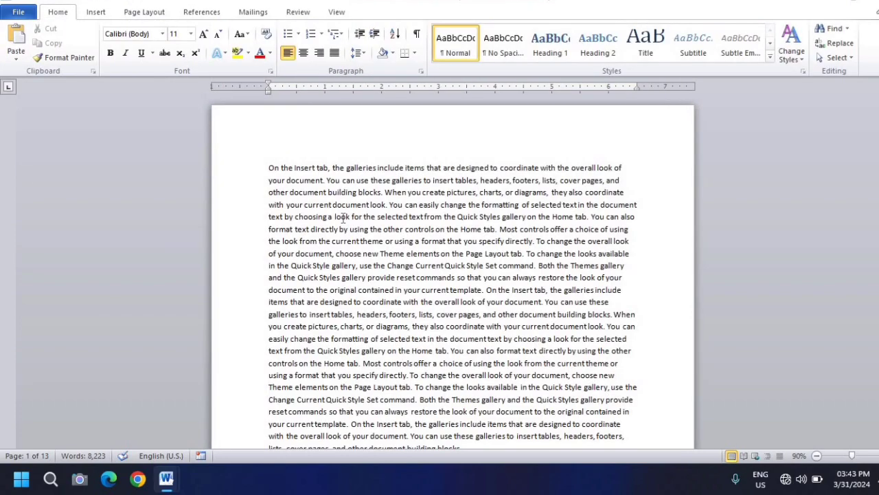
# Step: Turn on continuous line numbering for the 13-page sample text
pyautogui.scroll(-10, 341, 219)
pyautogui.scroll(10, 342, 219)
pyautogui.click(146, 12)
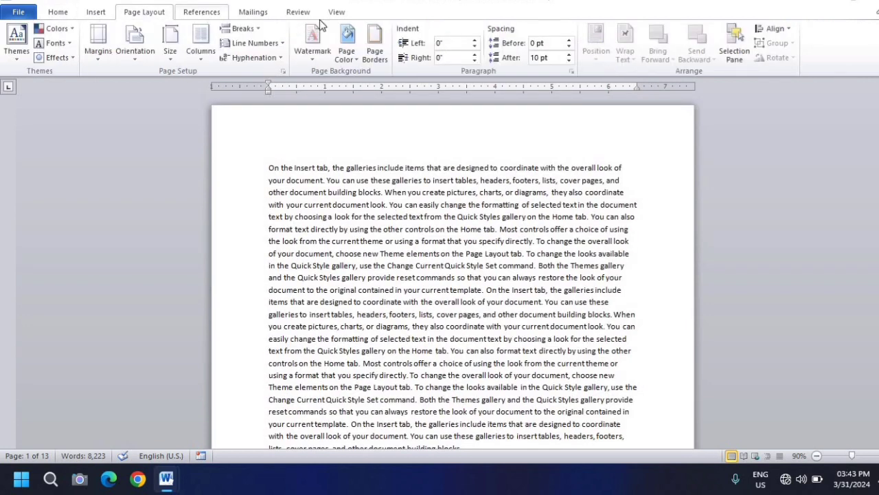
pyautogui.click(279, 46)
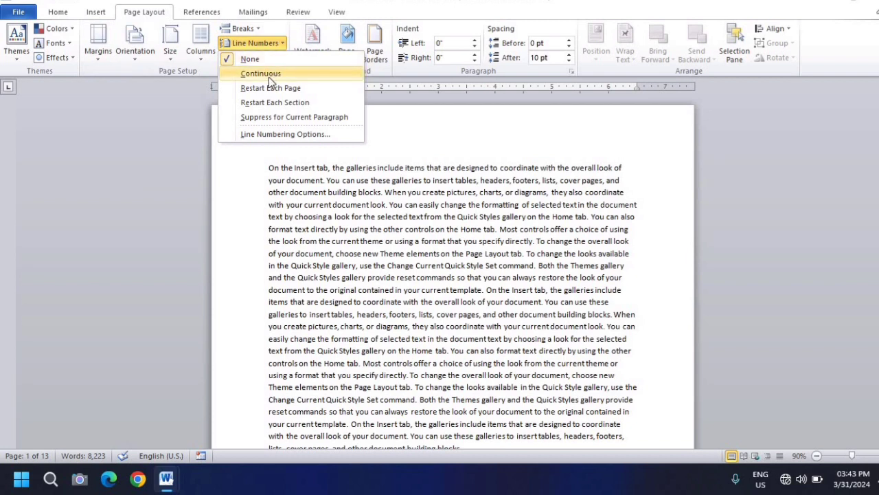
pyautogui.click(268, 79)
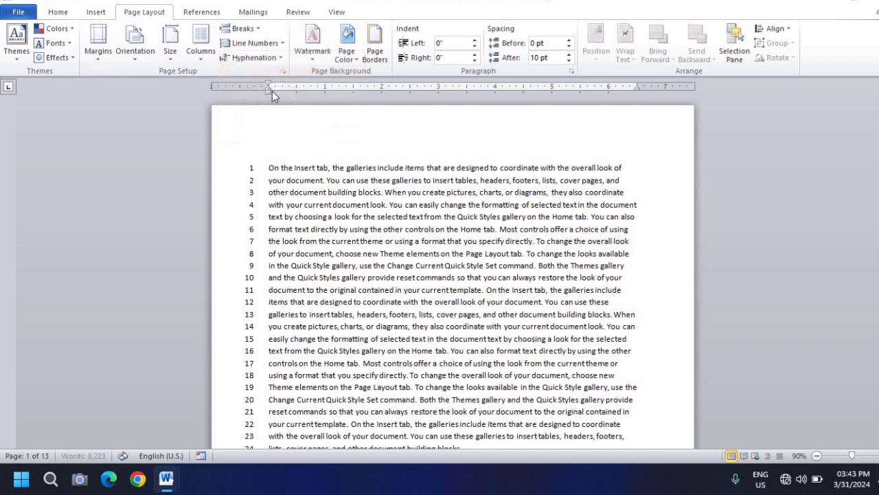
# Step: Change the line numbering from continuous to restarting on each page
pyautogui.scroll(-20, 267, 191)
pyautogui.scroll(20, 265, 192)
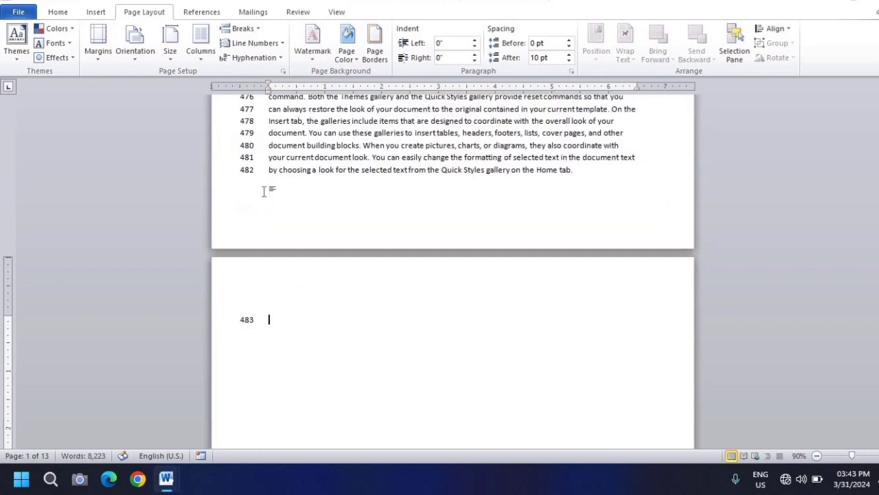
pyautogui.scroll(20, 265, 192)
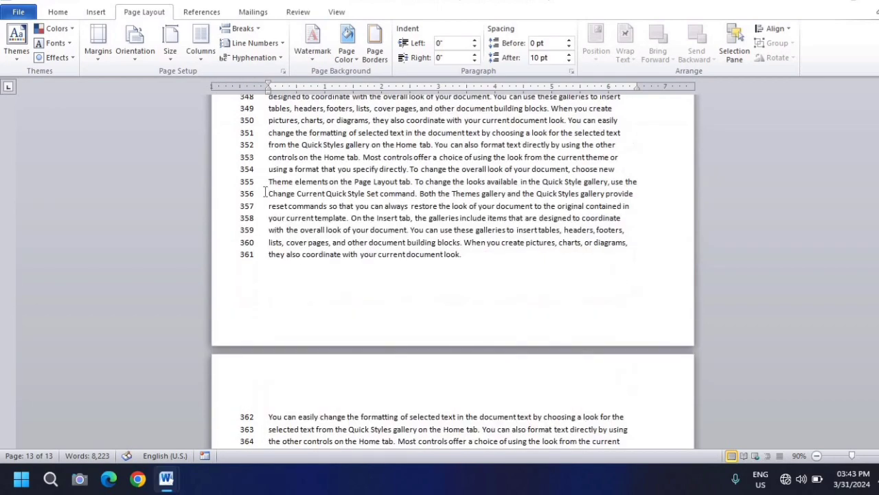
pyautogui.hotkey('ctrl', 'Home')
pyautogui.click(281, 43)
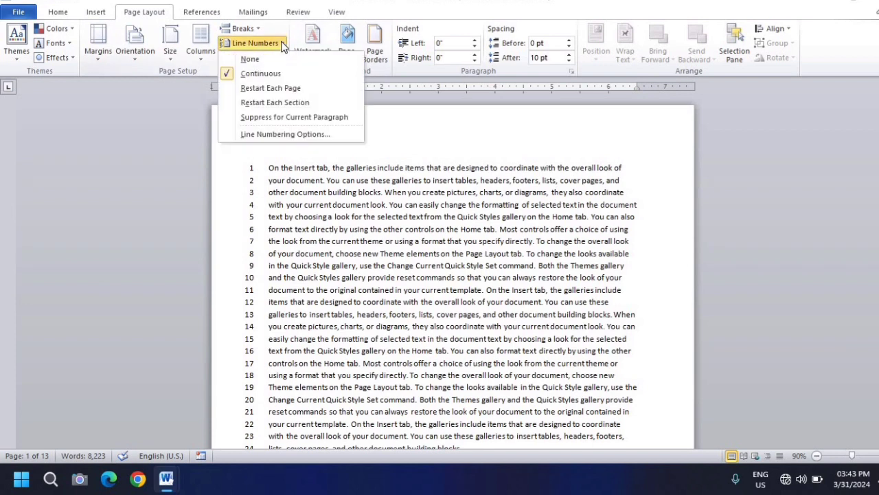
pyautogui.click(288, 90)
# Step: Examine the line numbers at the page boundaries from the document's end back to its first pages
pyautogui.hotkey('ctrl', 'End')
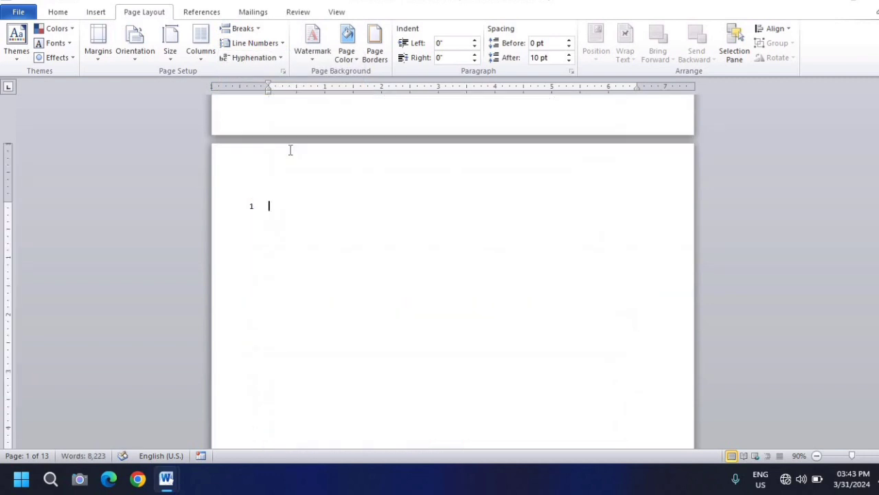
pyautogui.scroll(10, 291, 149)
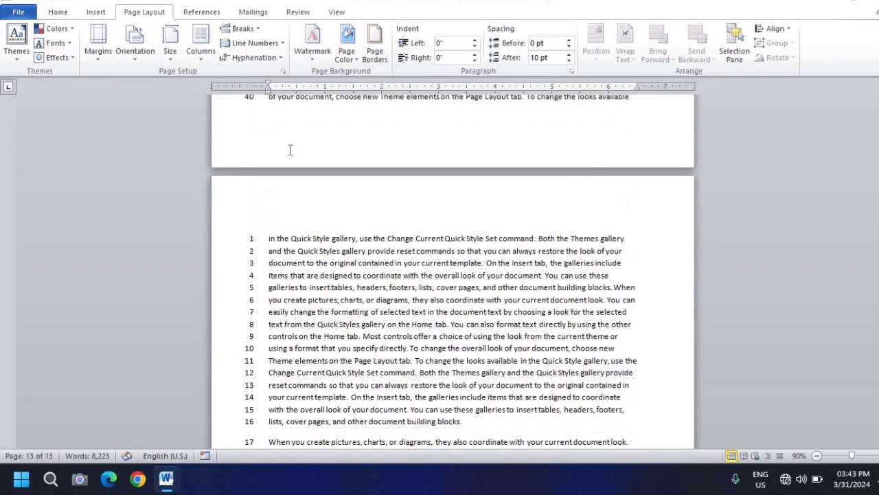
pyautogui.scroll(-10, 263, 275)
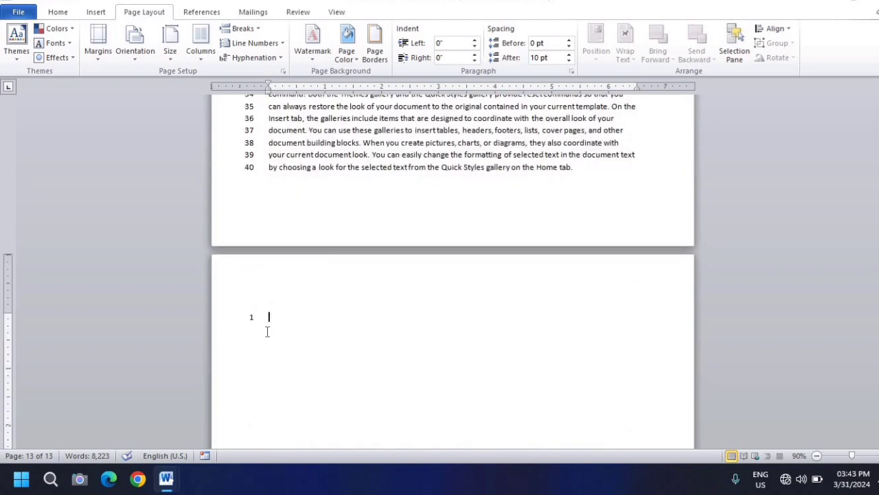
pyautogui.scroll(15, 267, 330)
pyautogui.scroll(10, 309, 208)
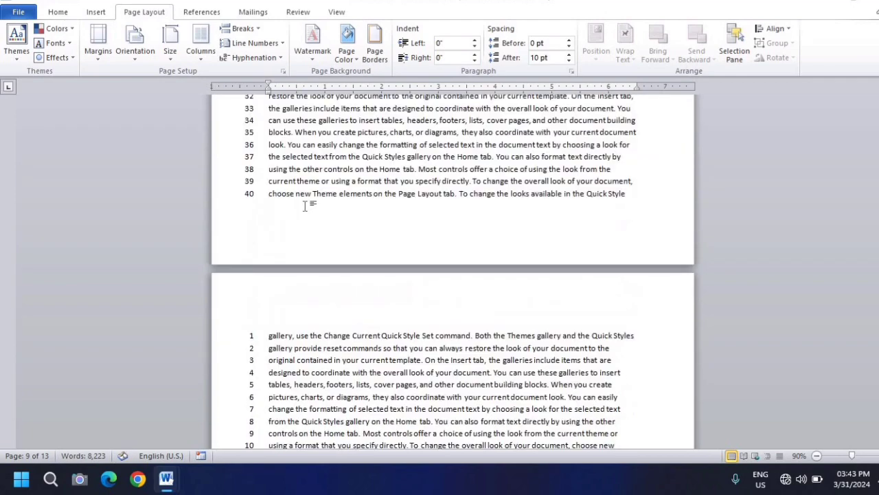
pyautogui.scroll(10, 294, 199)
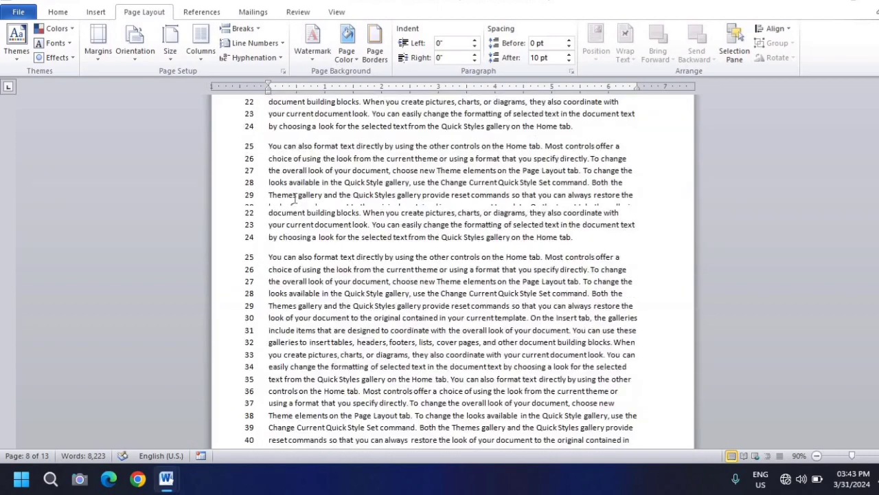
pyautogui.scroll(15, 294, 199)
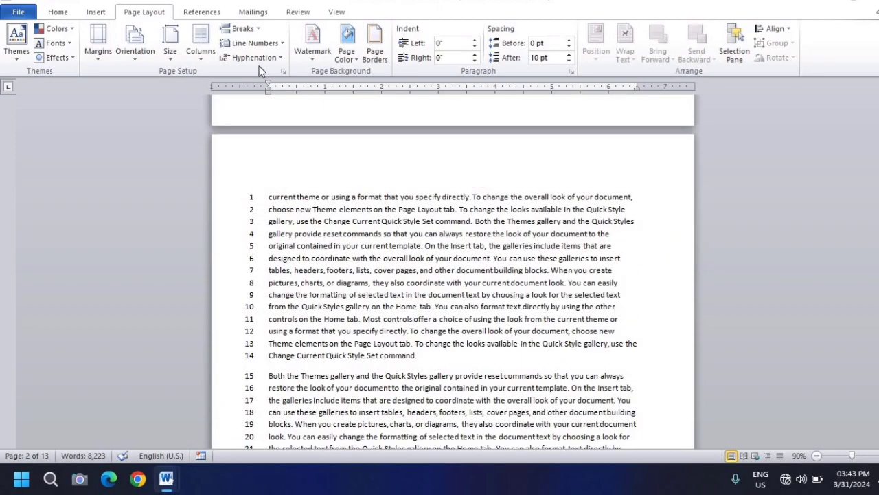
# Step: Turn off line numbering for the whole document
pyautogui.click(278, 43)
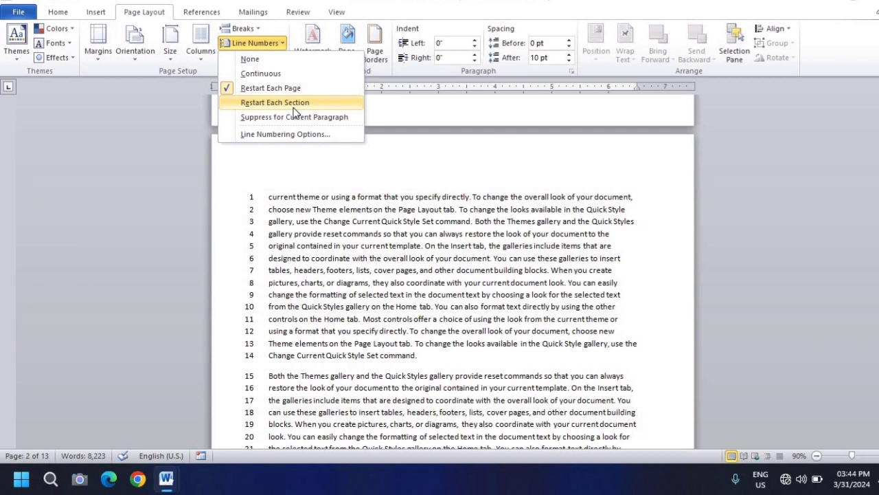
pyautogui.click(259, 64)
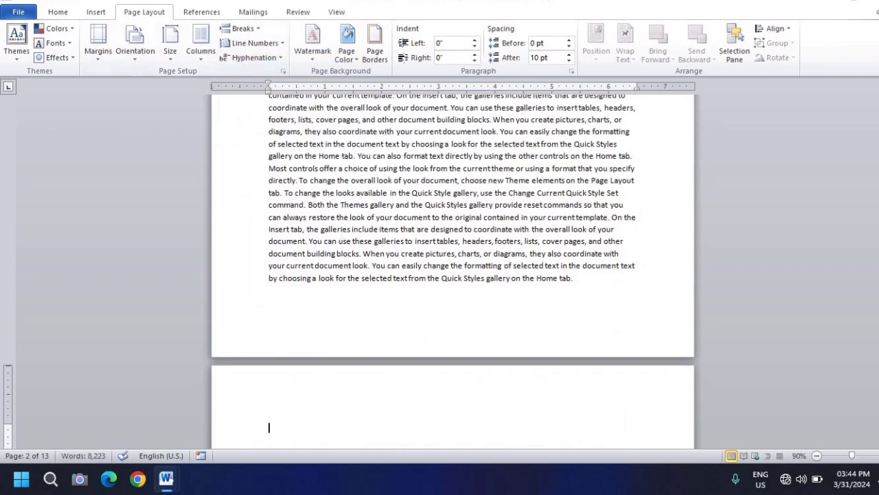
pyautogui.scroll(3, 382, 235)
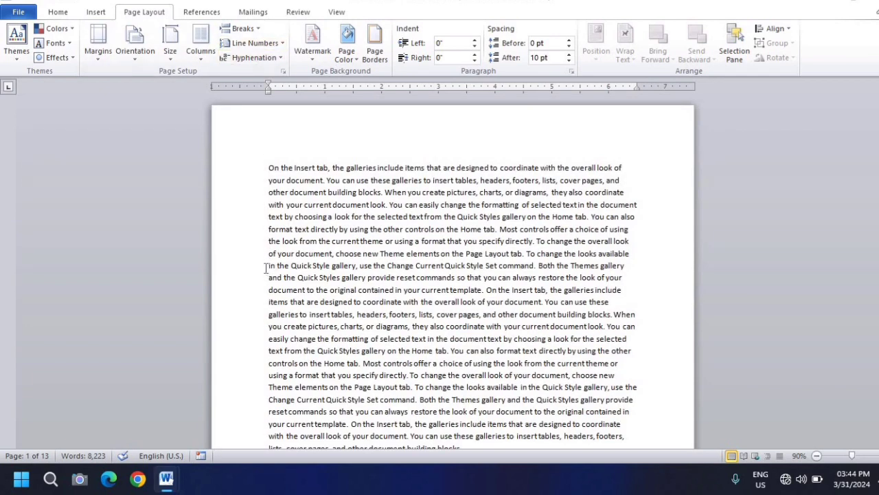
# Step: Insert a Continuous section break before "galleries to insert tables" in the first page's opening paragraph
pyautogui.click(265, 268)
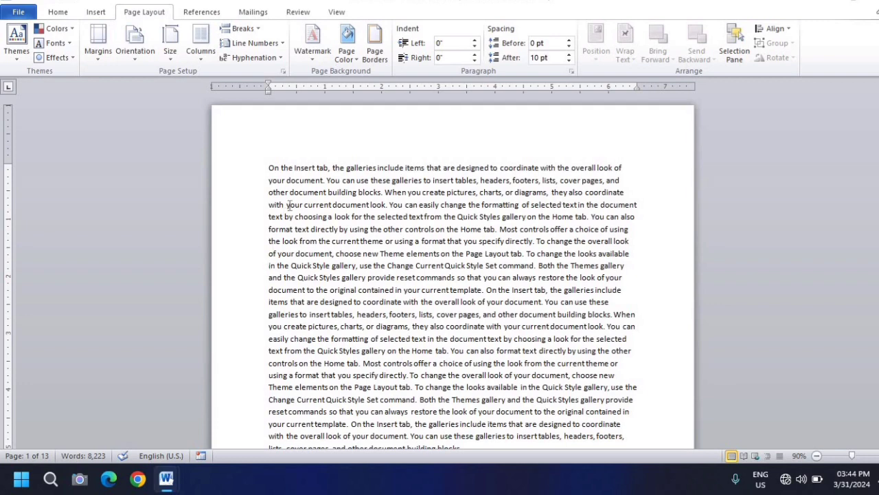
pyautogui.scroll(-2, 289, 205)
pyautogui.scroll(2, 289, 206)
pyautogui.click(256, 31)
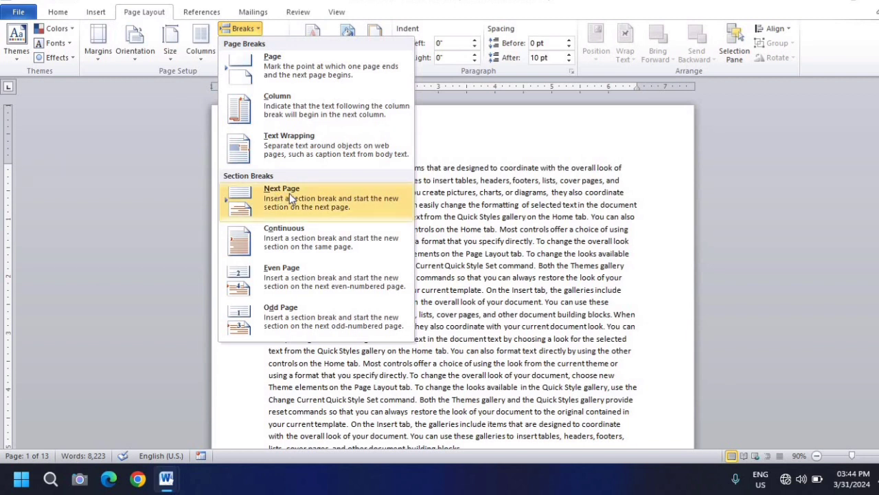
pyautogui.click(291, 241)
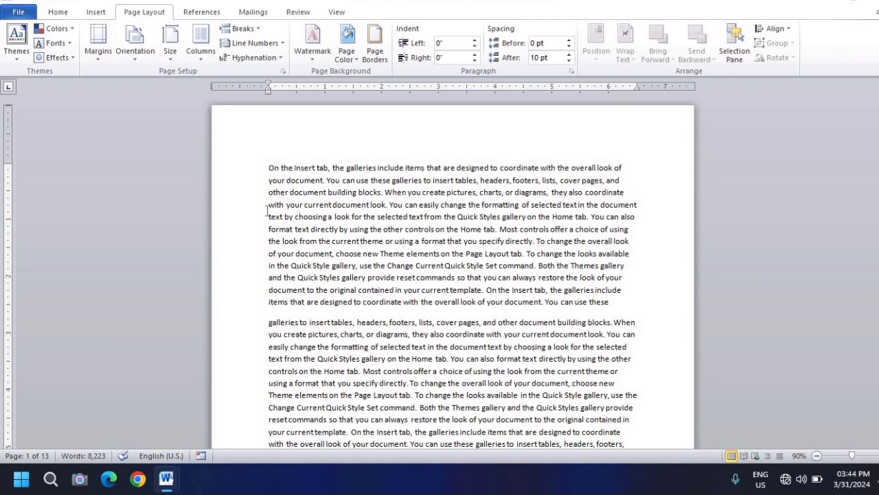
# Step: Apply Restart Each Section line numbering to the first section and to the section starting at "galleries to insert tables"
pyautogui.click(271, 44)
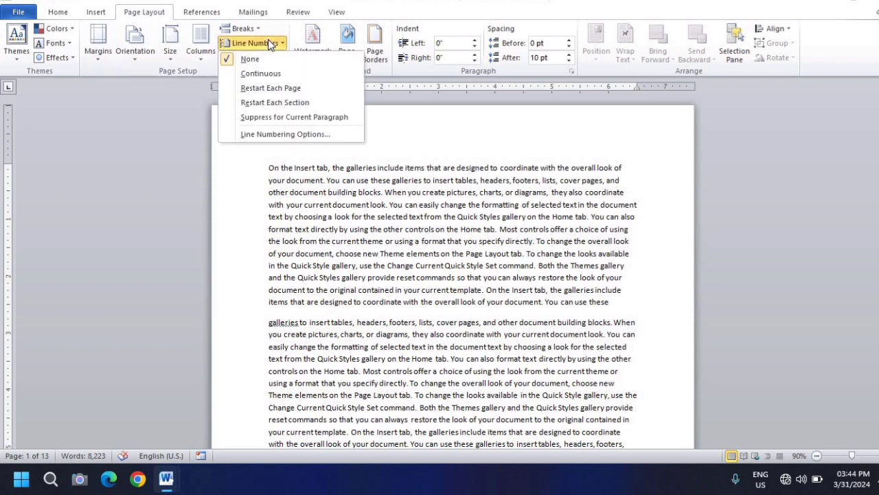
pyautogui.click(276, 102)
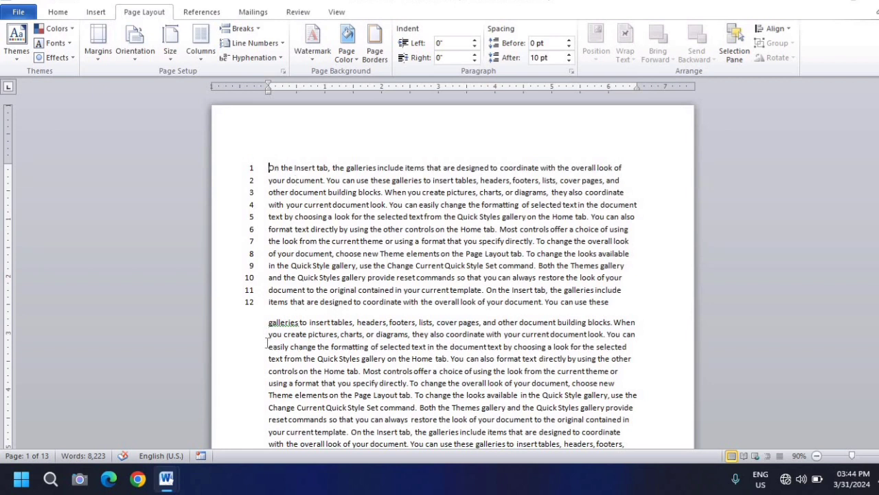
pyautogui.click(272, 43)
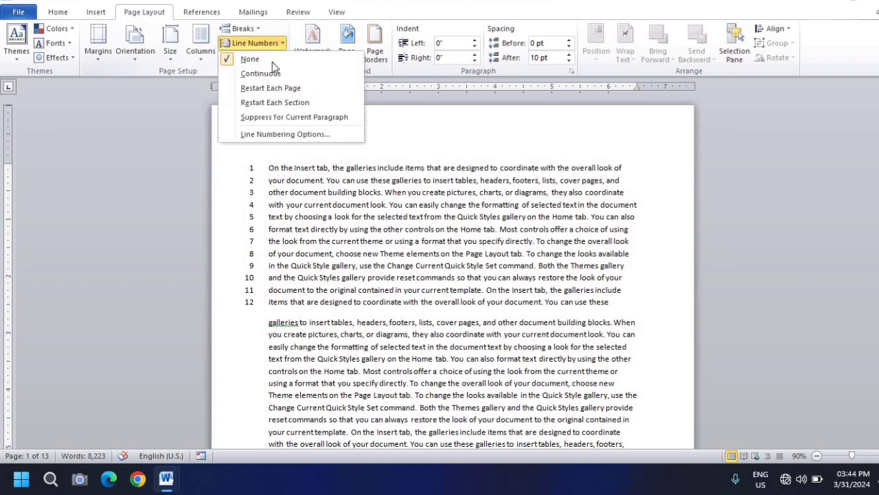
pyautogui.click(278, 102)
pyautogui.scroll(-9, 286, 206)
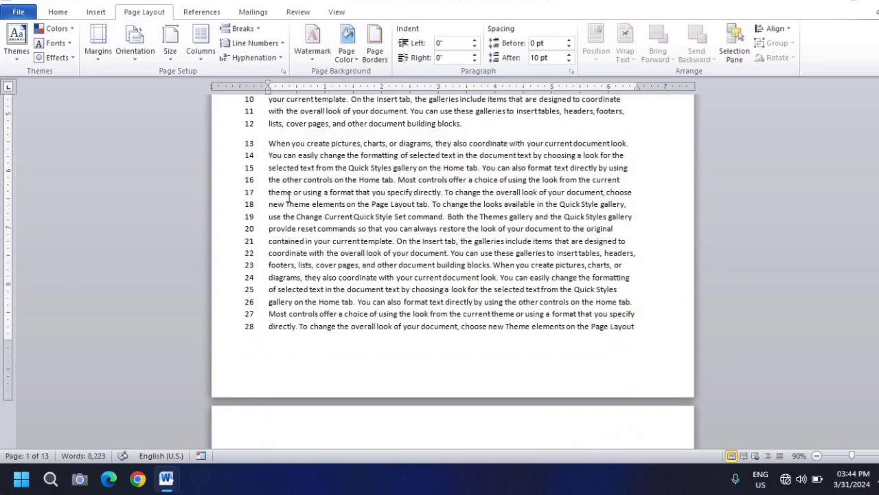
pyautogui.scroll(9, 284, 240)
pyautogui.scroll(-20, 270, 346)
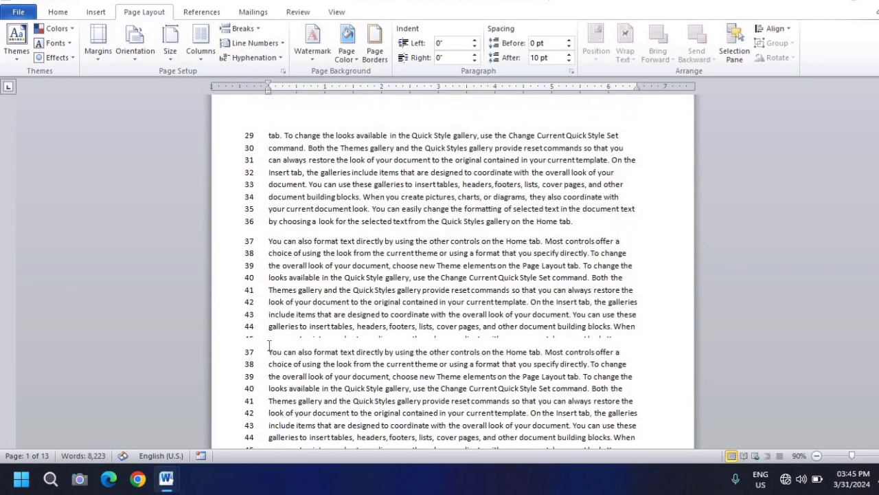
pyautogui.scroll(12, 277, 337)
pyautogui.scroll(18, 278, 336)
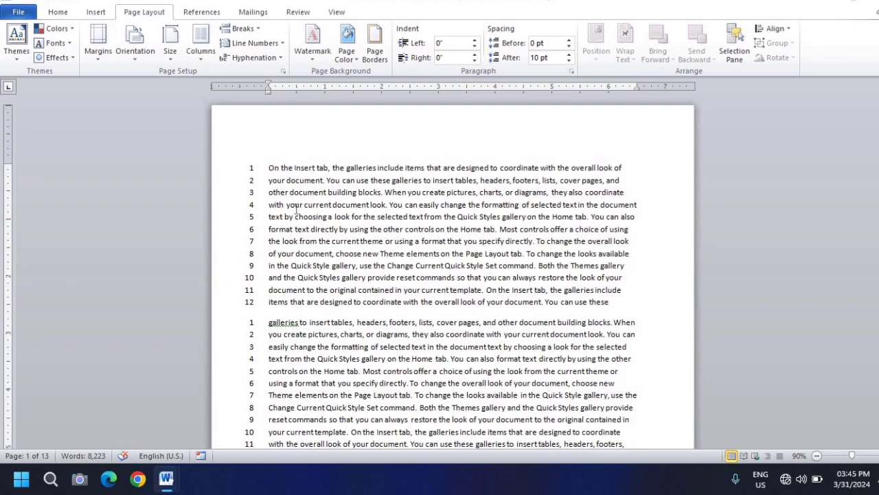
# Step: Remove the line numbers from both sections
pyautogui.click(274, 44)
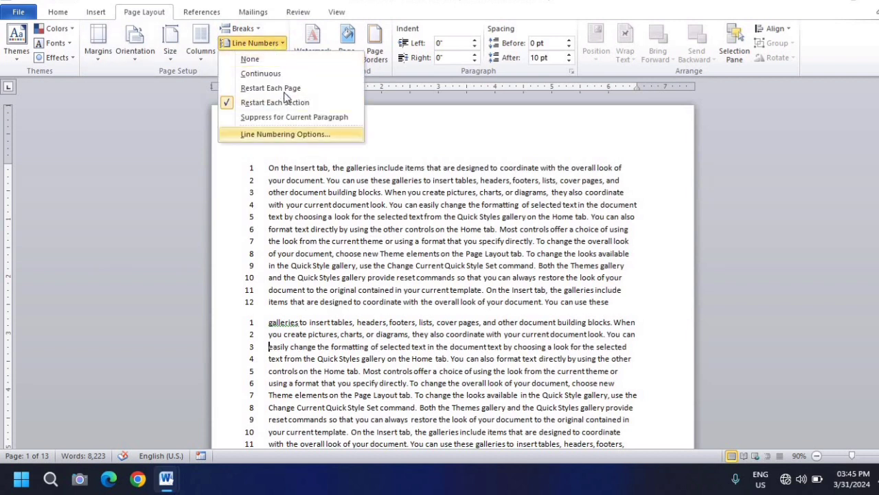
pyautogui.click(359, 264)
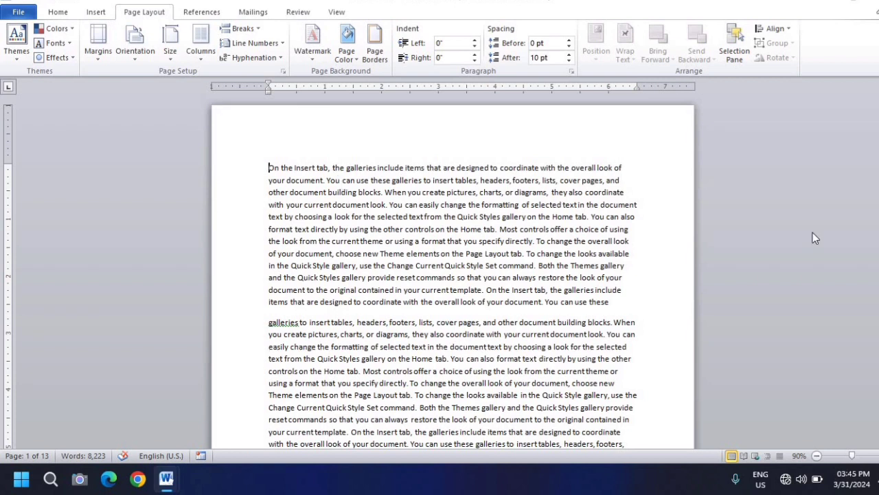
# Step: Select the first section's text and turn on automatic hyphenation
pyautogui.click(281, 59)
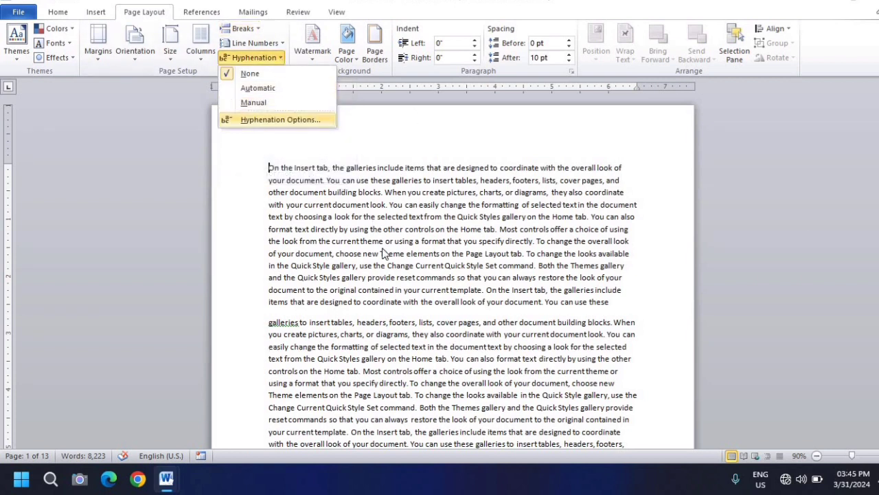
pyautogui.click(397, 273)
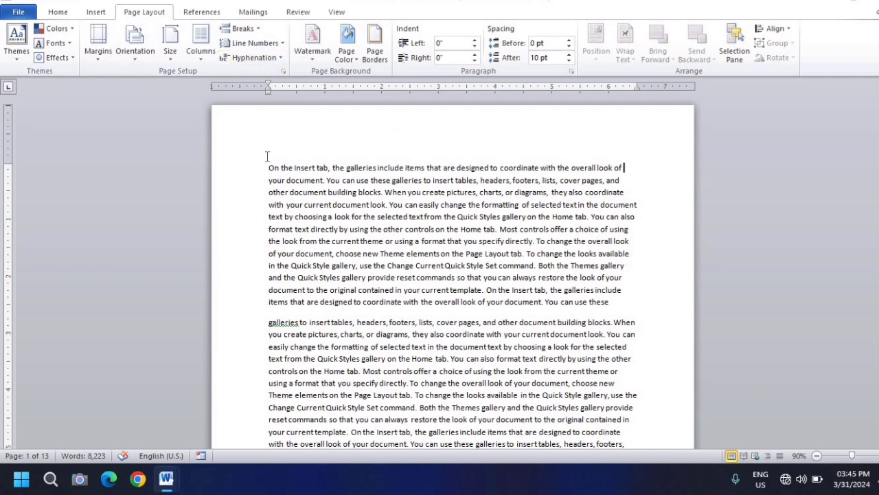
pyautogui.moveTo(268, 168); pyautogui.dragTo(609, 302)
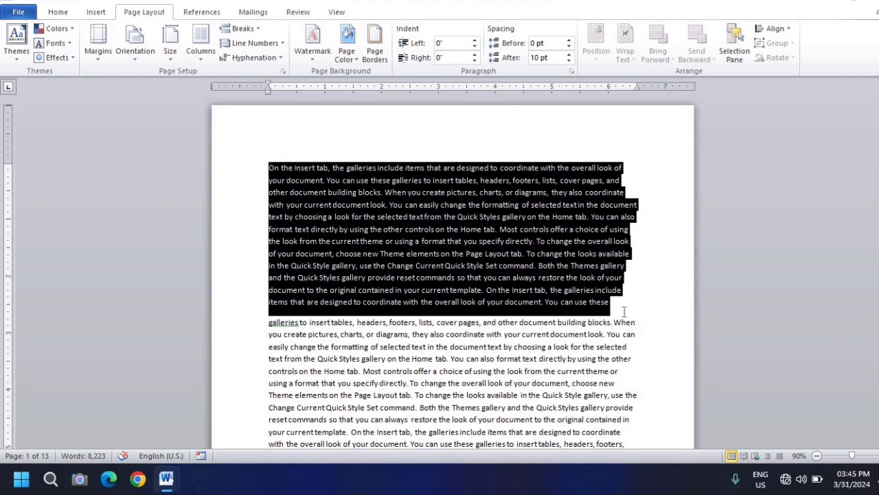
pyautogui.click(260, 59)
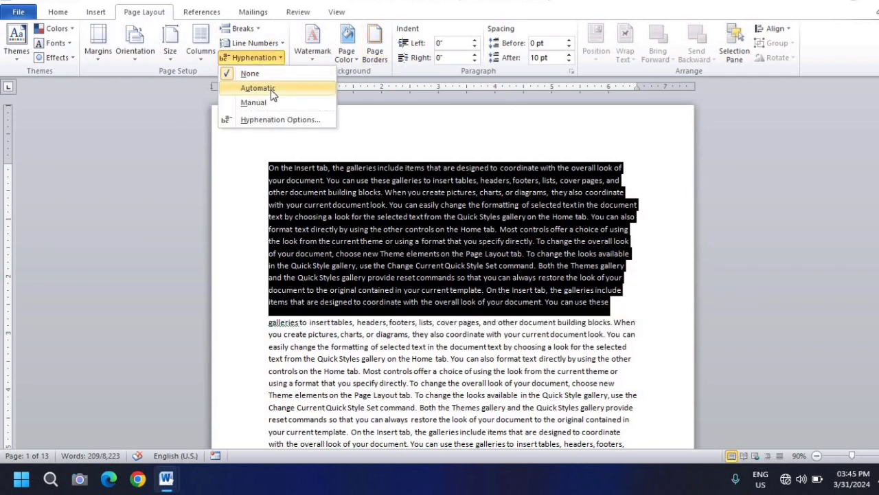
pyautogui.click(271, 89)
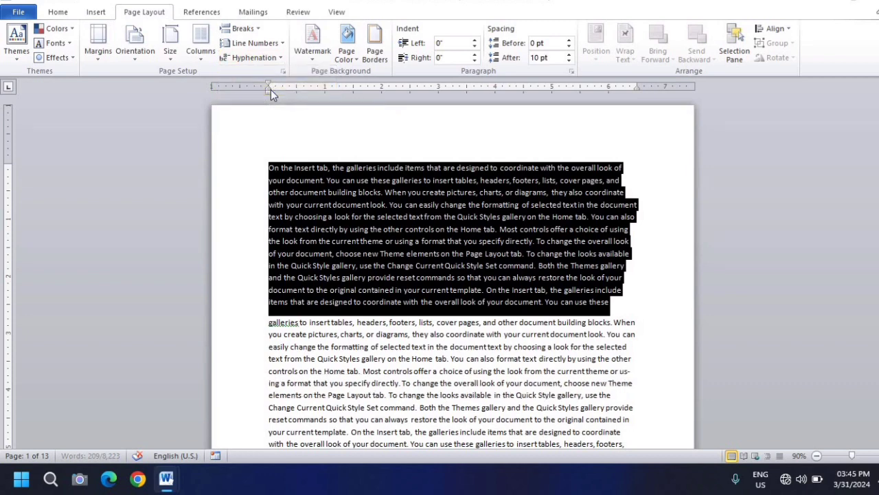
# Step: Enlarge the first section's text to 16 pt and check the hyphenated line ends
pyautogui.click(512, 322)
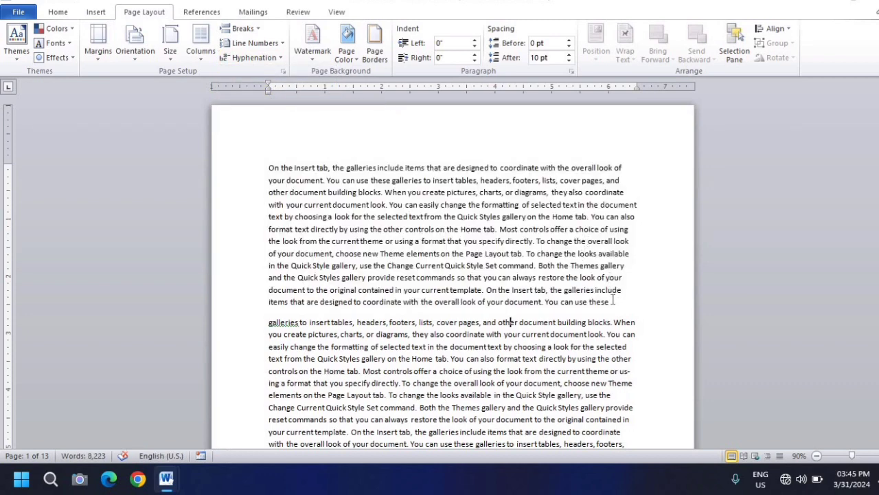
pyautogui.moveTo(612, 302); pyautogui.dragTo(506, 241)
pyautogui.moveTo(388, 124); pyautogui.dragTo(388, 128)
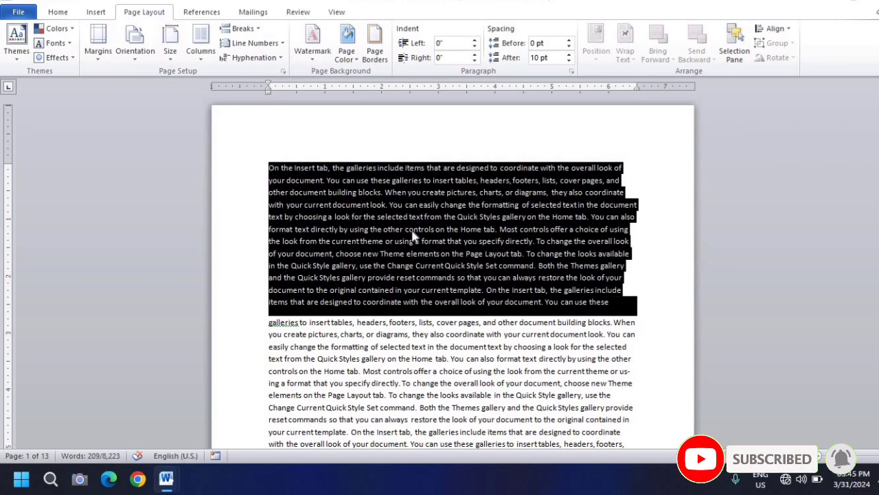
pyautogui.click(66, 13)
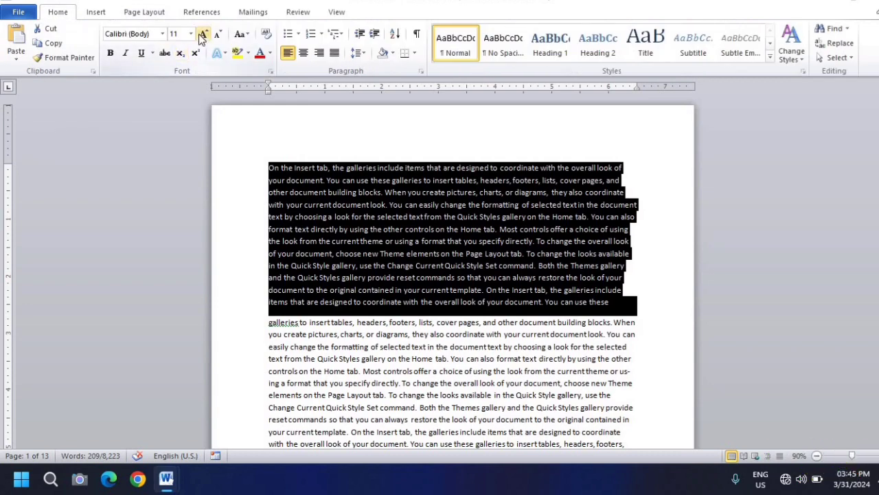
pyautogui.click(203, 34)
pyautogui.click(203, 35)
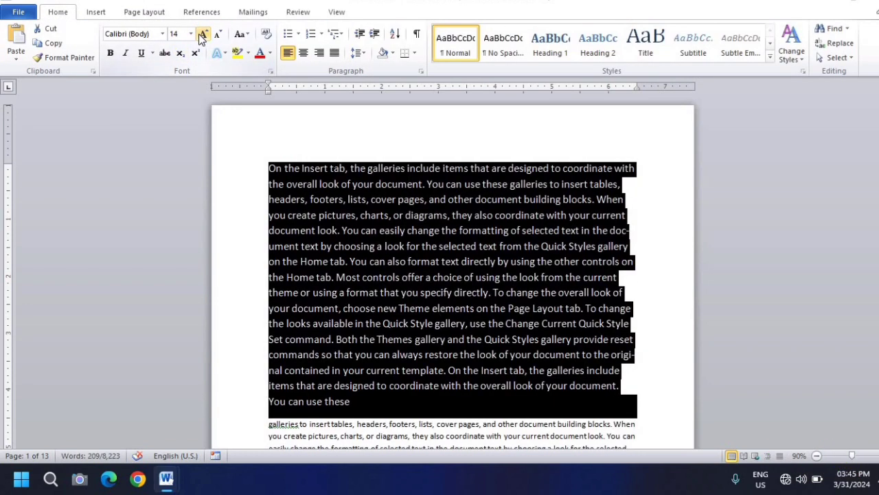
pyautogui.click(203, 34)
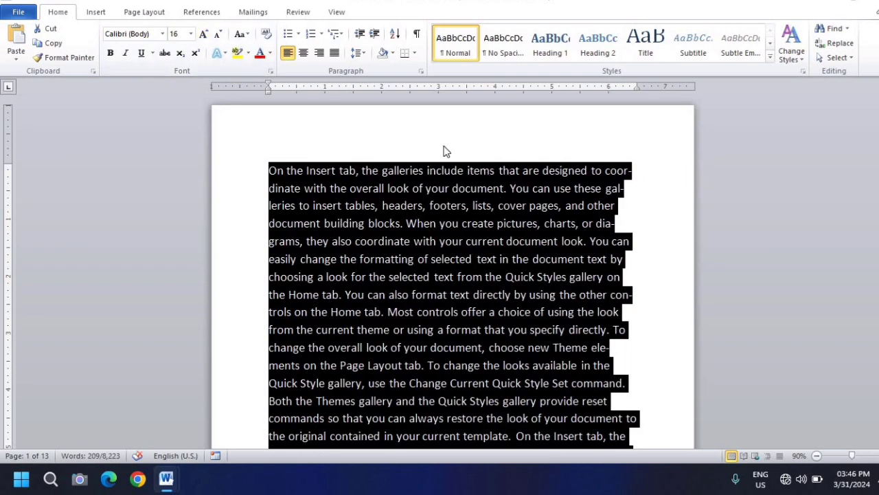
pyautogui.click(478, 241)
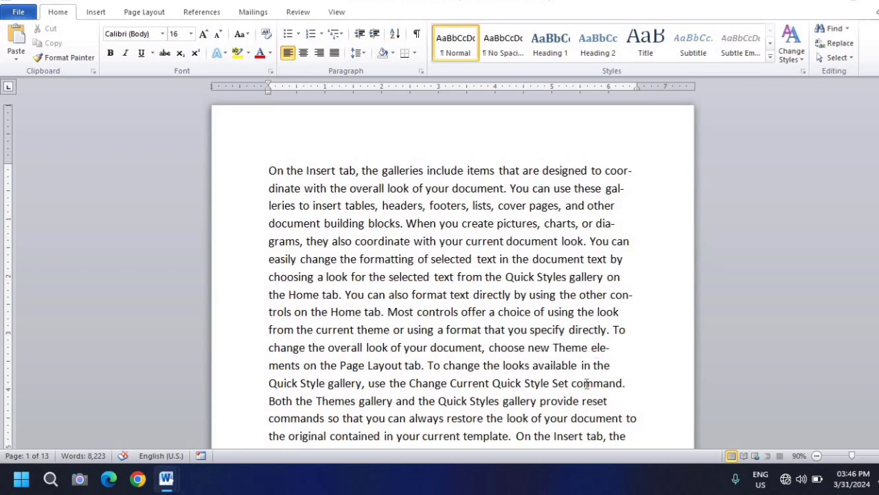
pyautogui.scroll(-4, 586, 383)
pyautogui.scroll(4, 619, 320)
pyautogui.scroll(-2, 471, 364)
pyautogui.scroll(-4, 472, 363)
pyautogui.scroll(6, 485, 244)
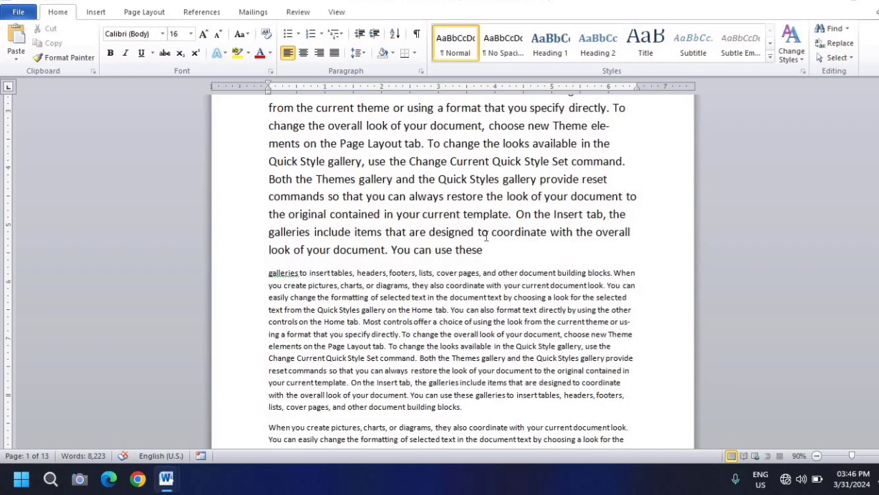
# Step: Select the first section's text from its beginning and set its hyphenation to None
pyautogui.moveTo(637, 419); pyautogui.dragTo(540, 402)
pyautogui.moveTo(296, 223); pyautogui.dragTo(167, 121)
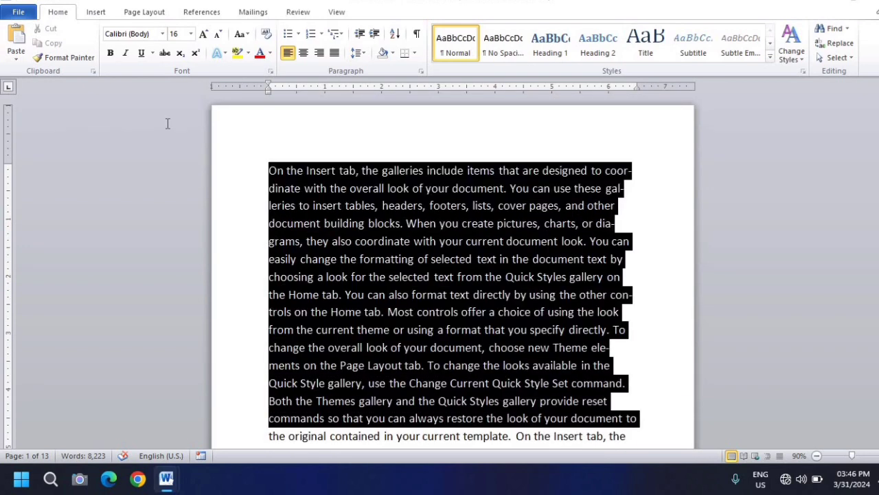
pyautogui.click(142, 12)
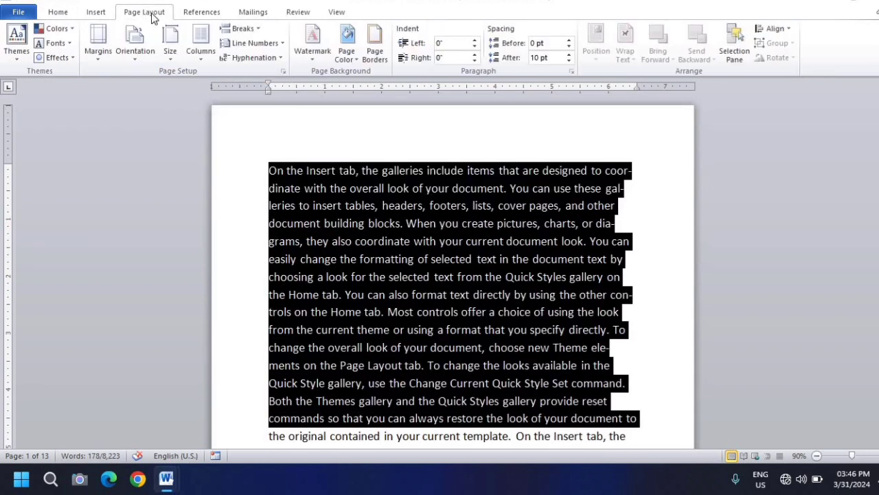
pyautogui.click(243, 58)
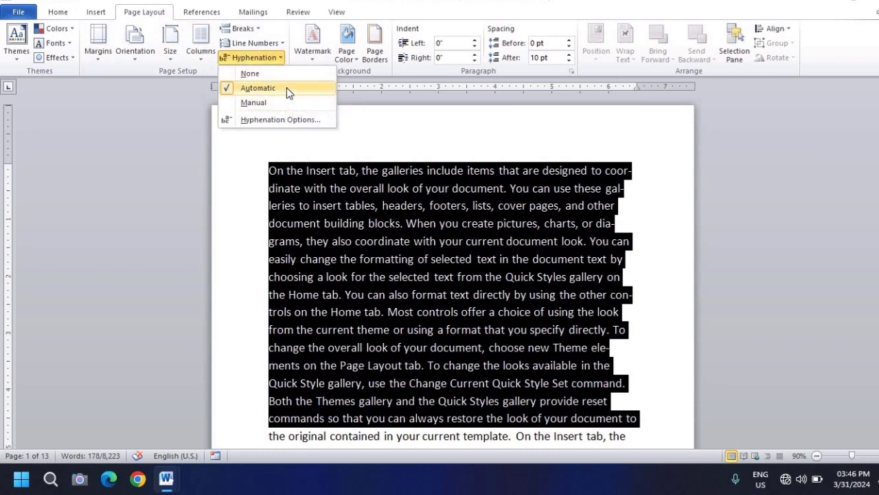
pyautogui.click(269, 76)
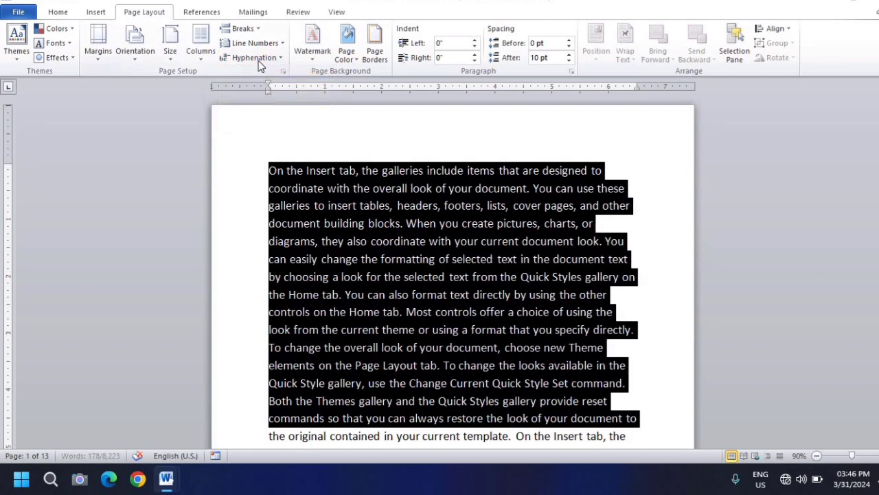
# Step: Run manual hyphenation on the selected text, breaking "coordinate" after "co-" and cancelling at "diagrams"
pyautogui.click(256, 59)
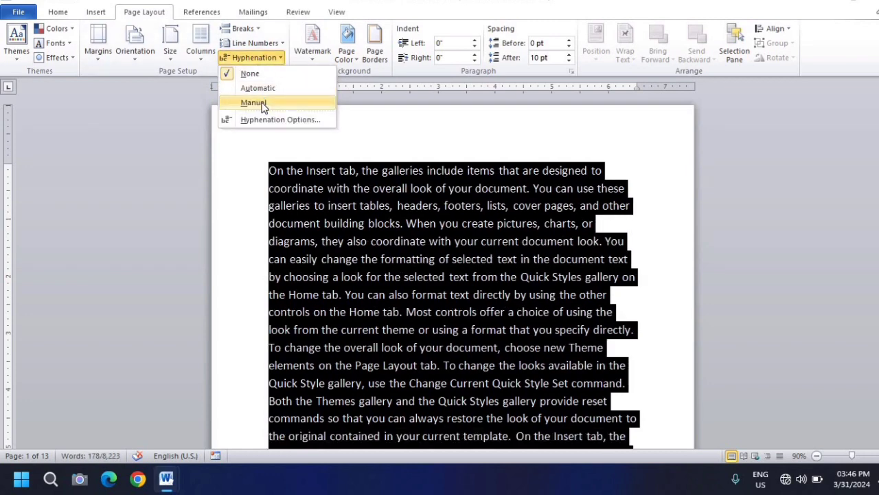
pyautogui.click(262, 104)
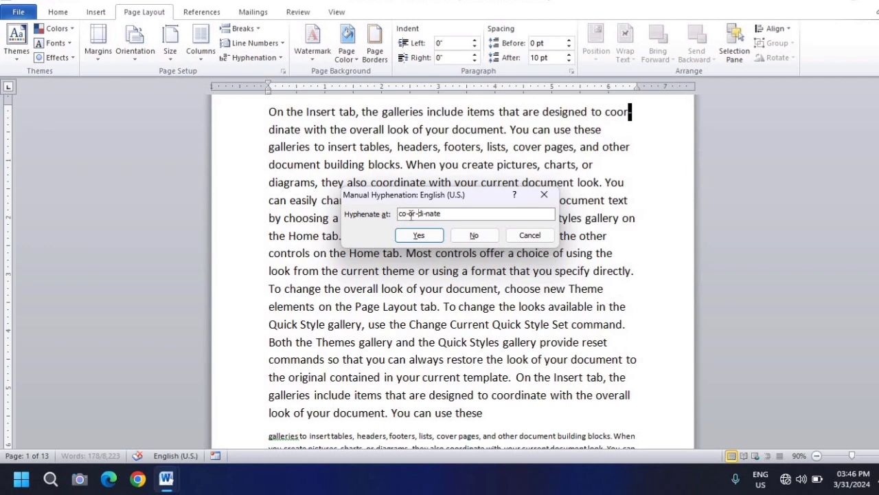
pyautogui.click(432, 236)
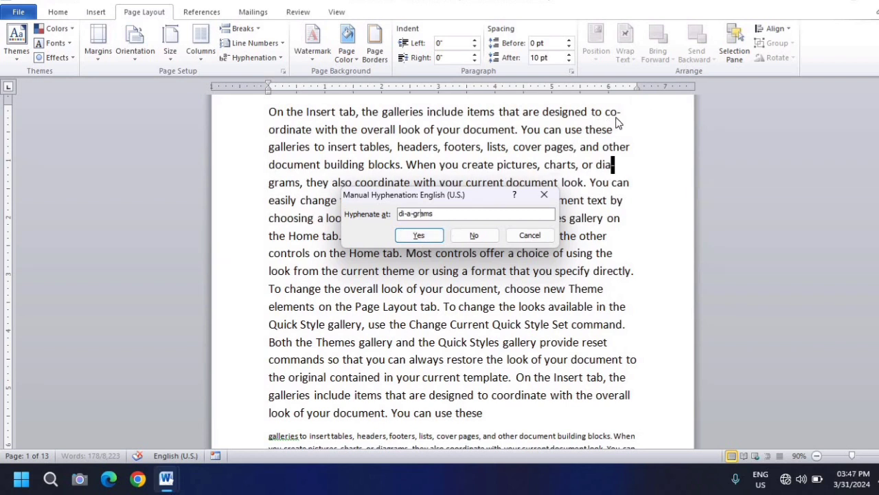
pyautogui.click(526, 240)
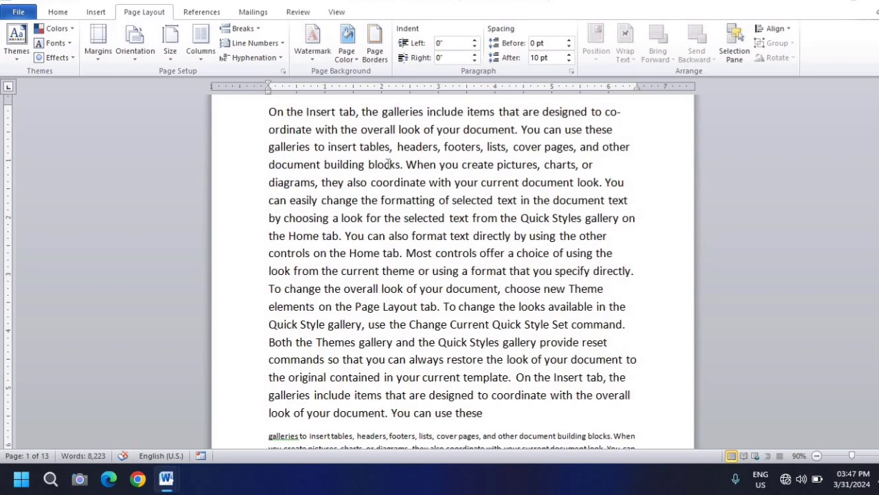
pyautogui.scroll(-10, 391, 208)
pyautogui.scroll(11, 390, 204)
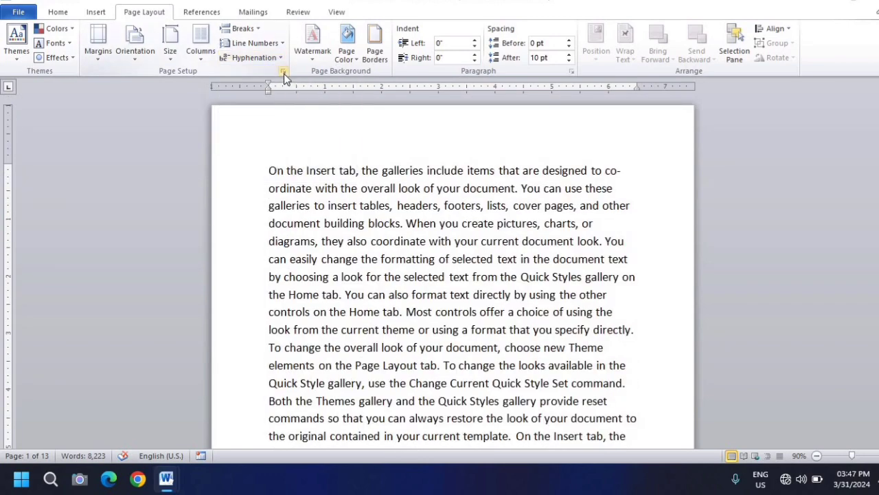
# Step: Examine the margin, paper and layout settings in Page Setup, including the section start choices, and close it without changes
pyautogui.click(283, 71)
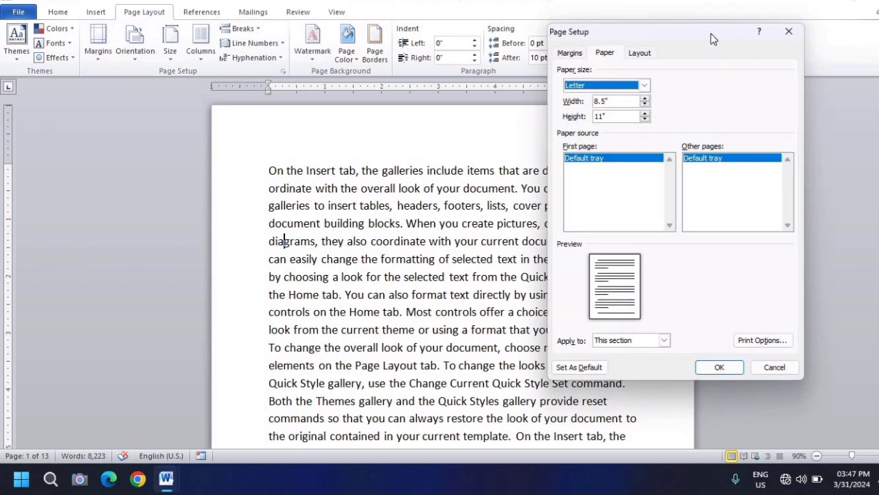
pyautogui.moveTo(657, 38); pyautogui.dragTo(604, 41)
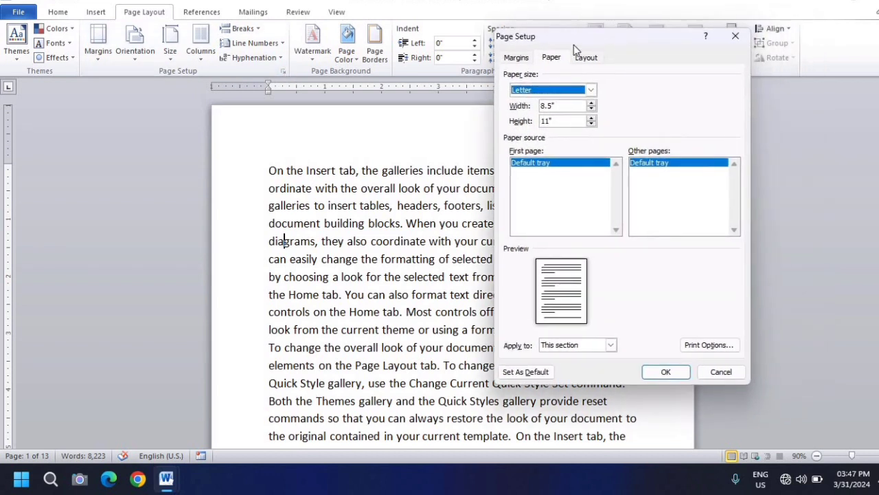
pyautogui.click(516, 58)
pyautogui.click(516, 58)
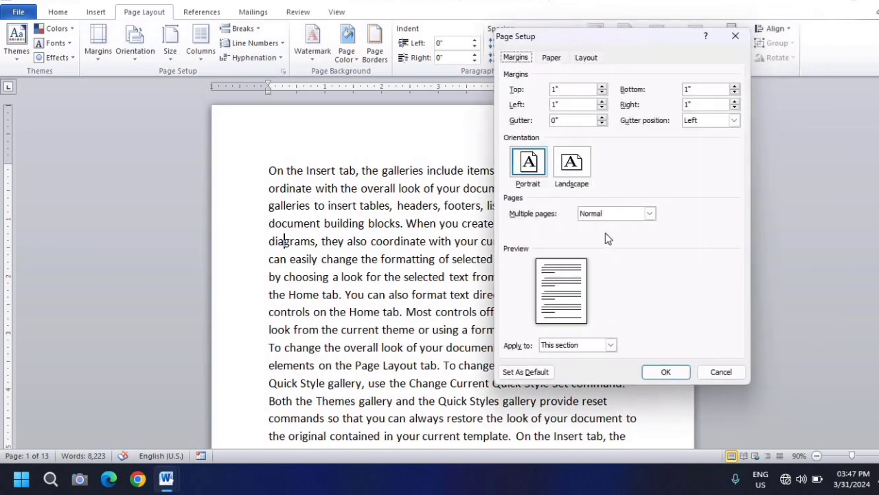
pyautogui.click(552, 57)
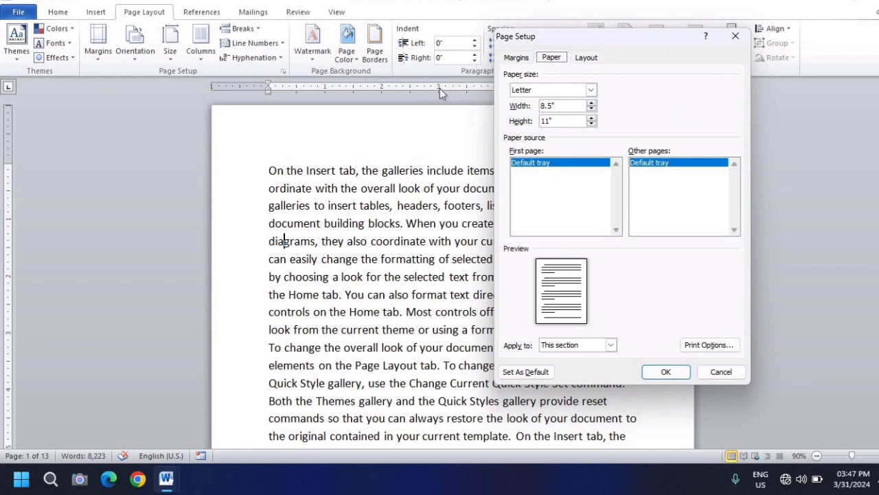
pyautogui.click(585, 60)
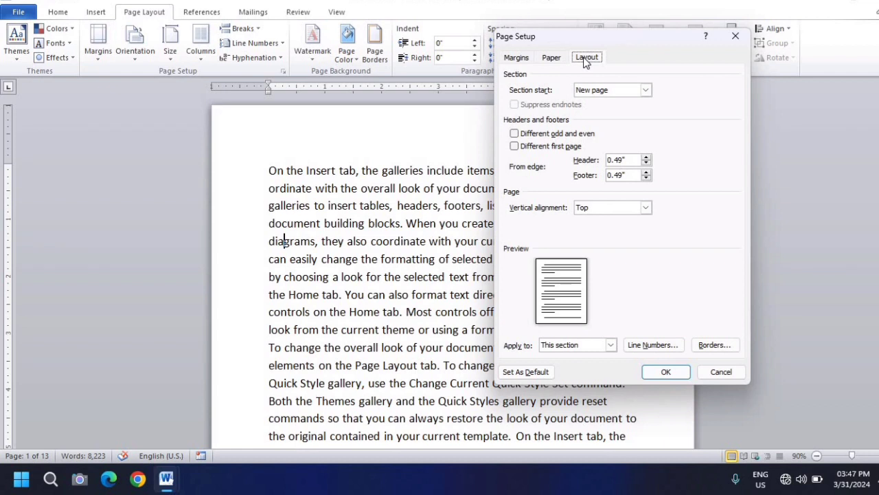
pyautogui.click(646, 90)
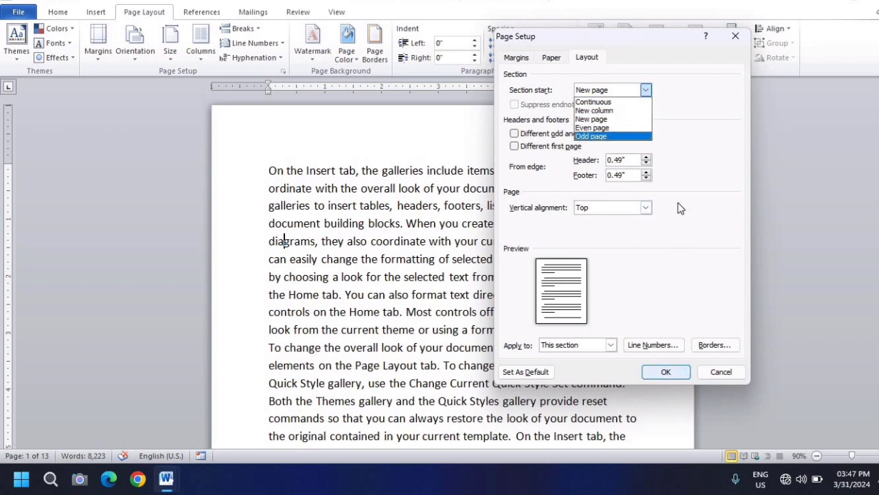
pyautogui.click(737, 43)
pyautogui.click(737, 42)
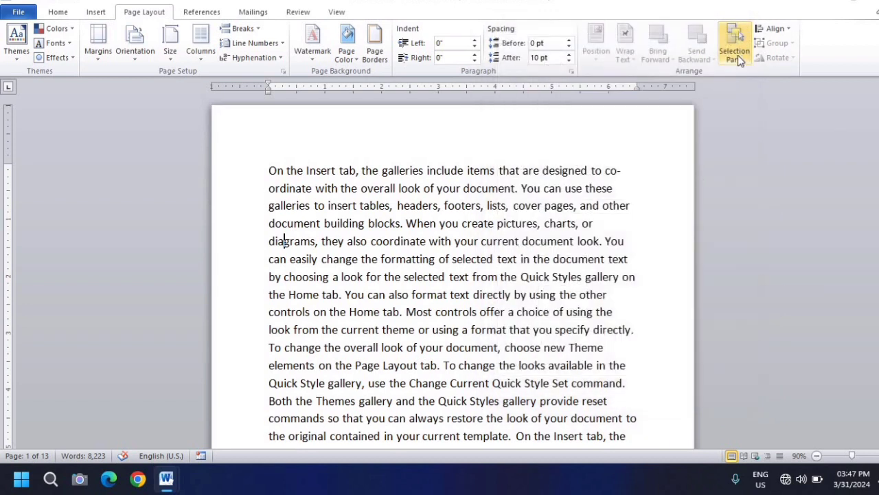